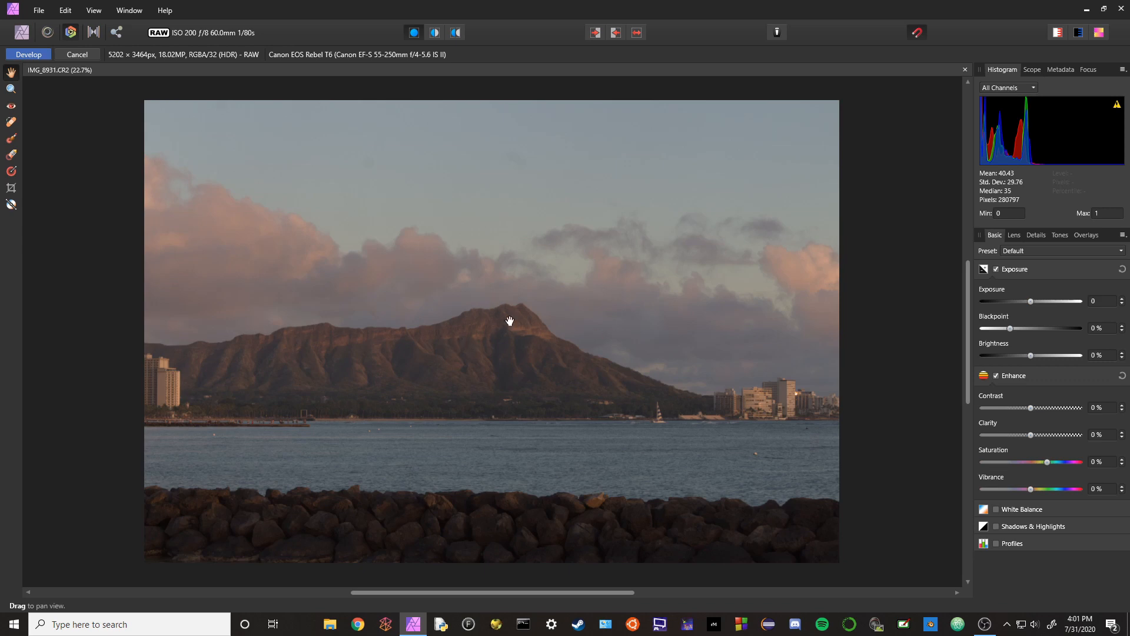
- Examine the mountain's ridge and slopes up close to judge the unedited photo's detail and noise
{"action": "scroll", "coordinate": [510, 317], "scroll_direction": "up", "scroll_amount": 6}
{"action": "scroll", "coordinate": [517, 315], "scroll_direction": "up", "scroll_amount": 3}
{"action": "left_click_drag", "start_coordinate": [655, 207], "coordinate": [429, 471]}
{"action": "left_click_drag", "start_coordinate": [542, 264], "coordinate": [645, 387]}
{"action": "left_click_drag", "start_coordinate": [323, 434], "coordinate": [552, 336]}
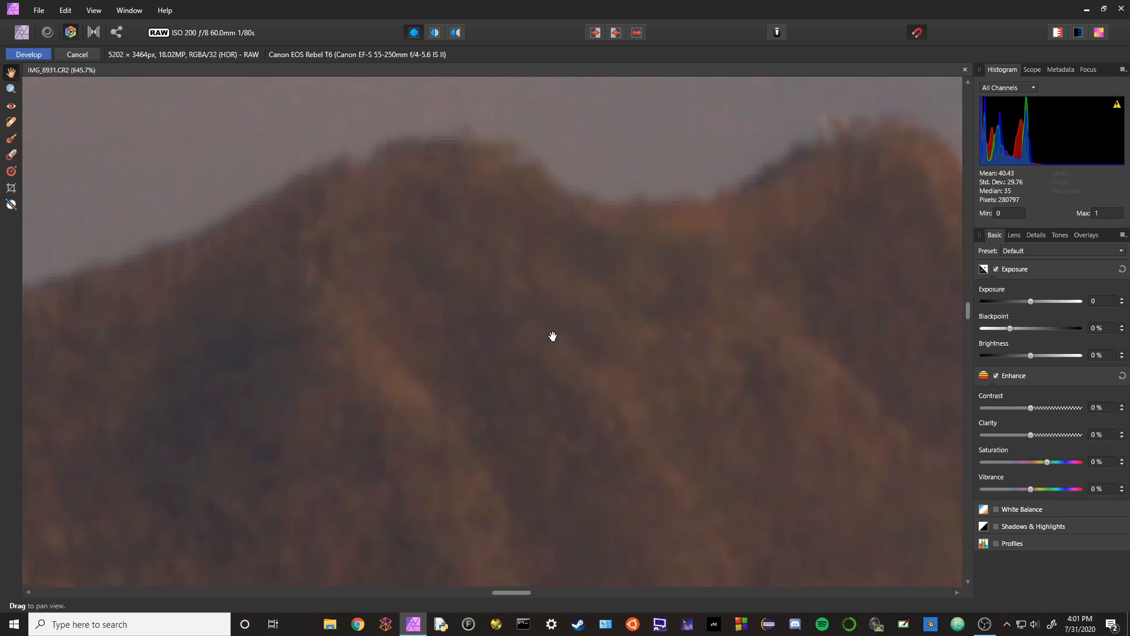
{"action": "left_click_drag", "start_coordinate": [694, 416], "coordinate": [585, 351]}
{"action": "scroll", "coordinate": [586, 351], "scroll_direction": "down", "scroll_amount": 5}
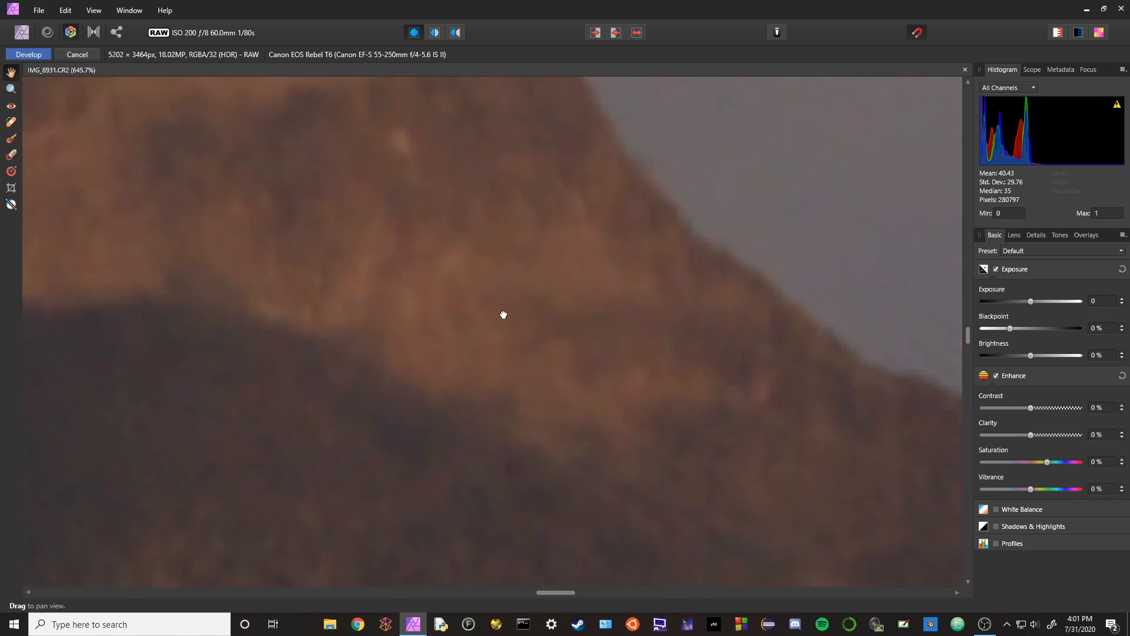
{"action": "scroll", "coordinate": [532, 429], "scroll_direction": "down", "scroll_amount": 3}
{"action": "scroll", "coordinate": [616, 330], "scroll_direction": "up", "scroll_amount": 1}
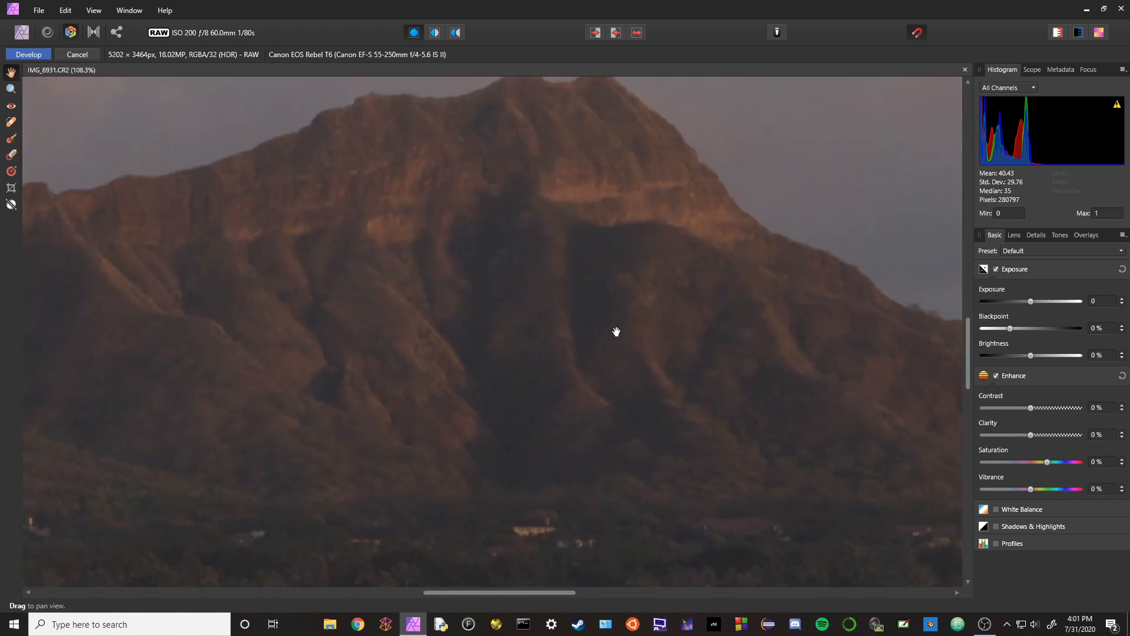
{"action": "scroll", "coordinate": [637, 401], "scroll_direction": "down", "scroll_amount": 3}
{"action": "left_click_drag", "start_coordinate": [759, 439], "coordinate": [698, 396]}
{"action": "scroll", "coordinate": [696, 402], "scroll_direction": "down", "scroll_amount": 2}
{"action": "scroll", "coordinate": [696, 402], "scroll_direction": "up", "scroll_amount": 1}
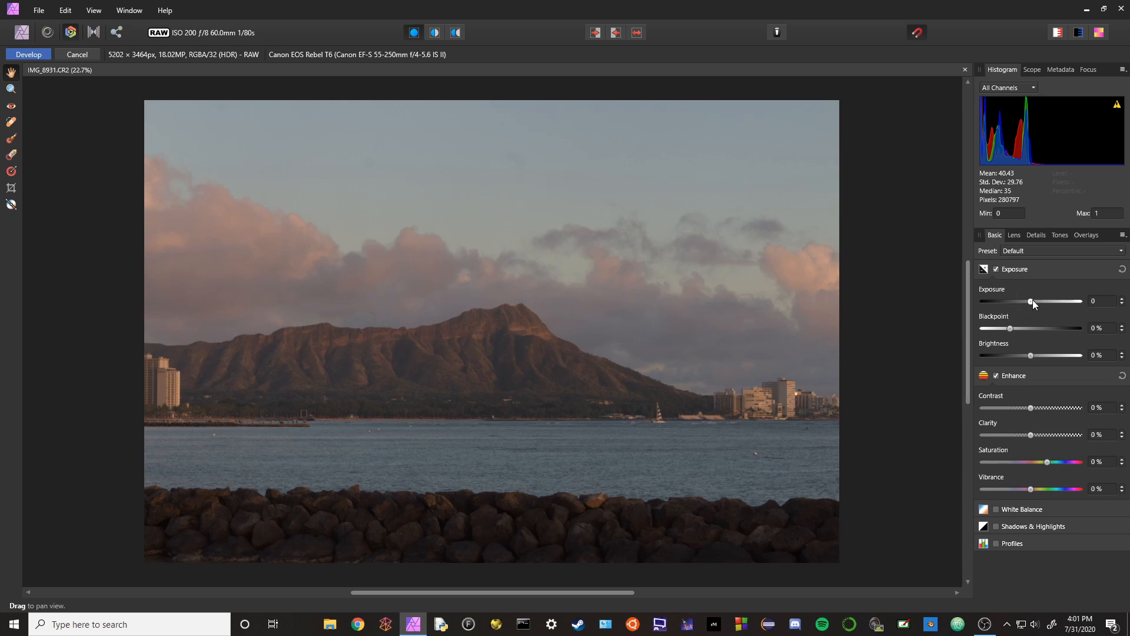
- Raise the photo's exposure to 1
{"action": "left_click_drag", "start_coordinate": [1030, 302], "coordinate": [1043, 302]}
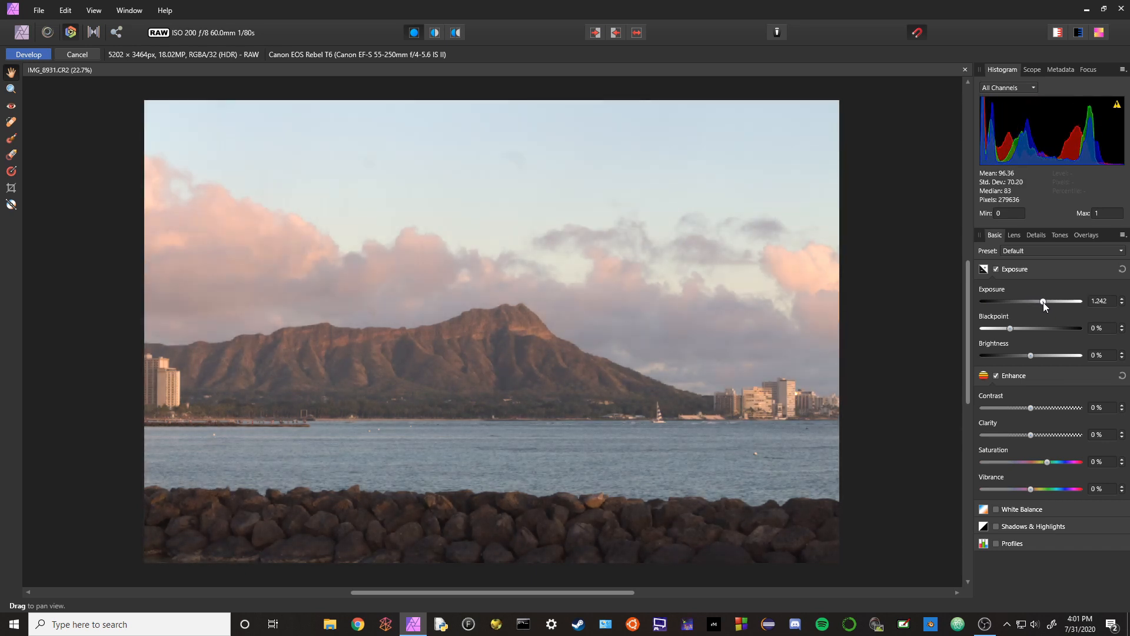
{"action": "left_click", "coordinate": [1121, 303]}
{"action": "left_click", "coordinate": [1121, 305]}
{"action": "left_click", "coordinate": [1122, 305]}
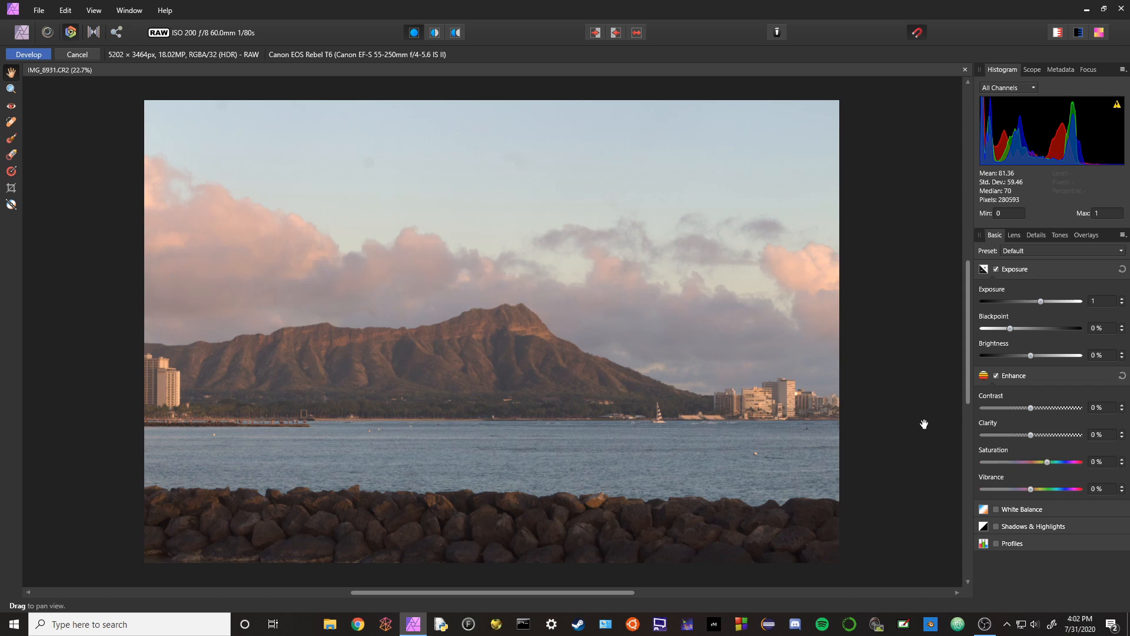
- Set the contrast enhancement to 3% and the clarity to 13%
{"action": "left_click", "coordinate": [1122, 406]}
{"action": "left_click", "coordinate": [1123, 406]}
{"action": "left_click", "coordinate": [1123, 406]}
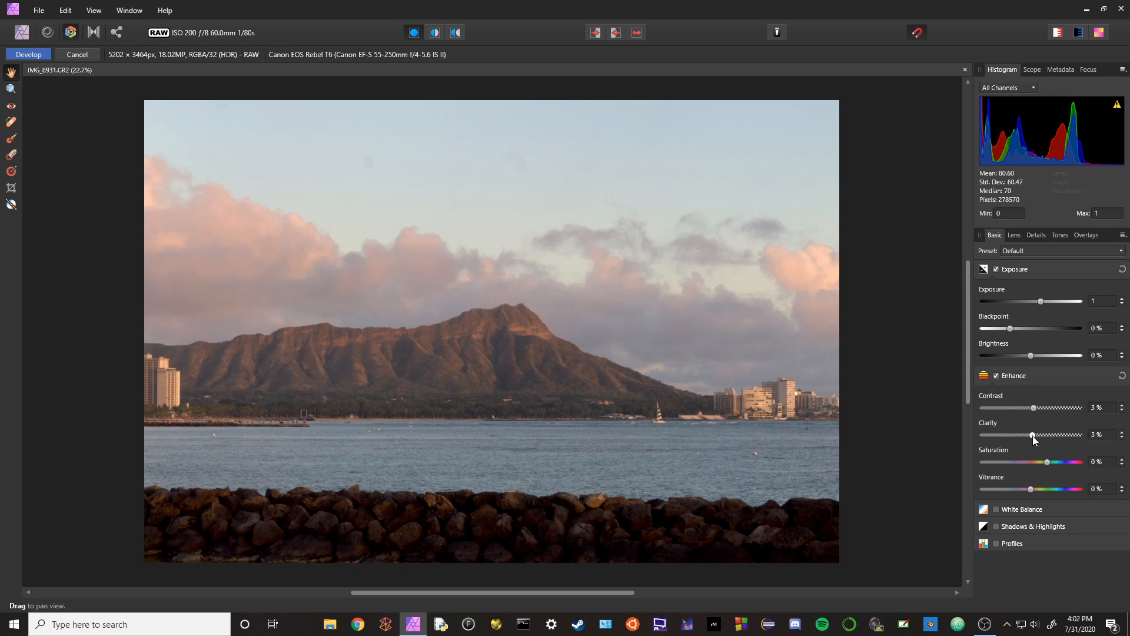
{"action": "left_click_drag", "start_coordinate": [1032, 435], "coordinate": [1040, 437]}
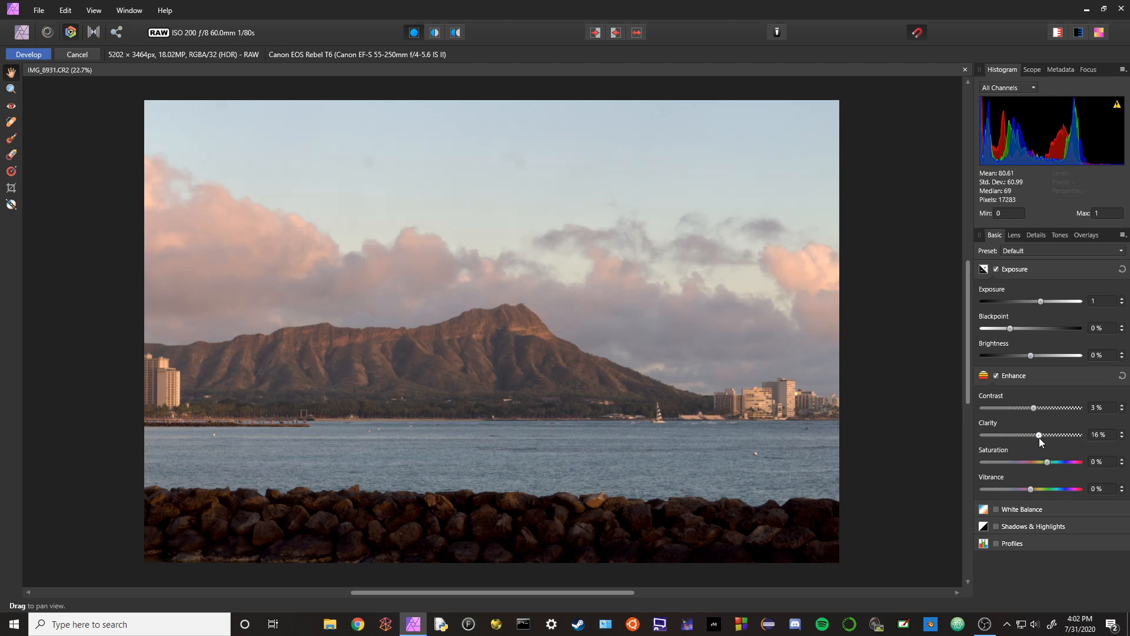
{"action": "left_click", "coordinate": [1121, 437]}
{"action": "left_click", "coordinate": [1122, 437]}
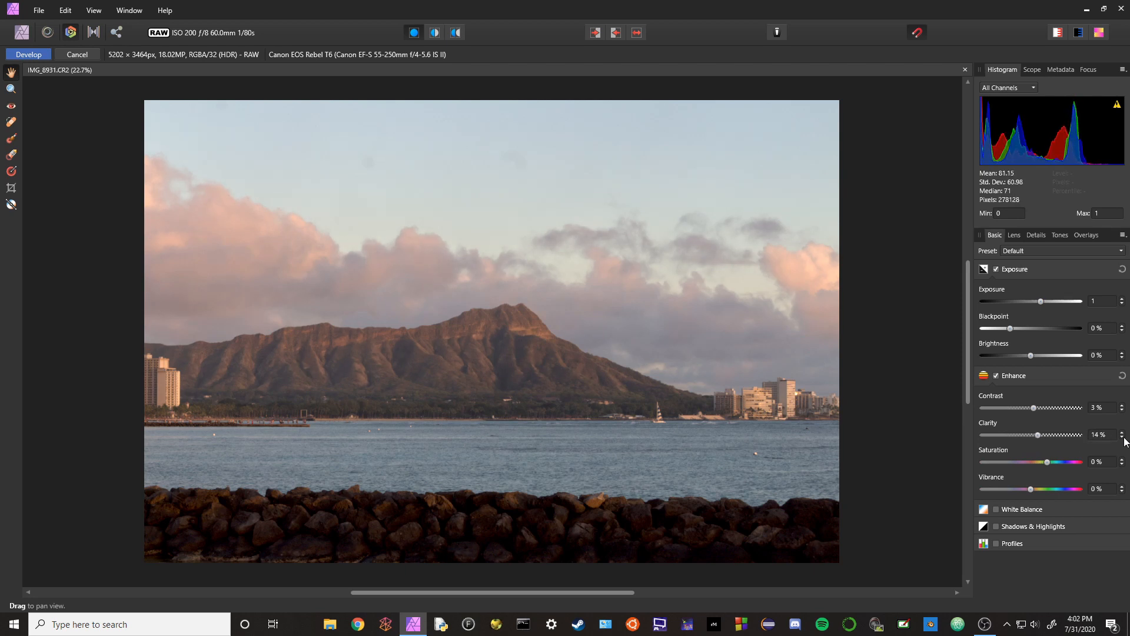
{"action": "left_click", "coordinate": [1123, 439]}
- Inspect the mountain slopes and skyline up close to check the contrast and clarity adjustments
{"action": "scroll", "coordinate": [469, 335], "scroll_direction": "up", "scroll_amount": 6}
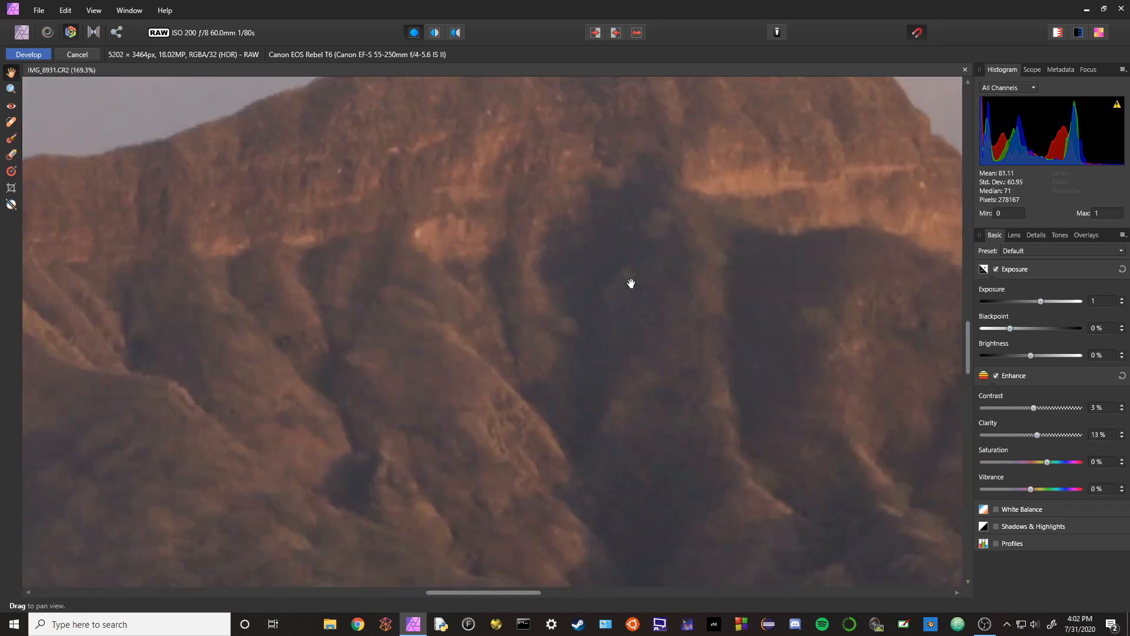
{"action": "scroll", "coordinate": [486, 436], "scroll_direction": "down", "scroll_amount": 2}
{"action": "scroll", "coordinate": [638, 406], "scroll_direction": "up", "scroll_amount": 1}
{"action": "scroll", "coordinate": [576, 453], "scroll_direction": "down", "scroll_amount": 2}
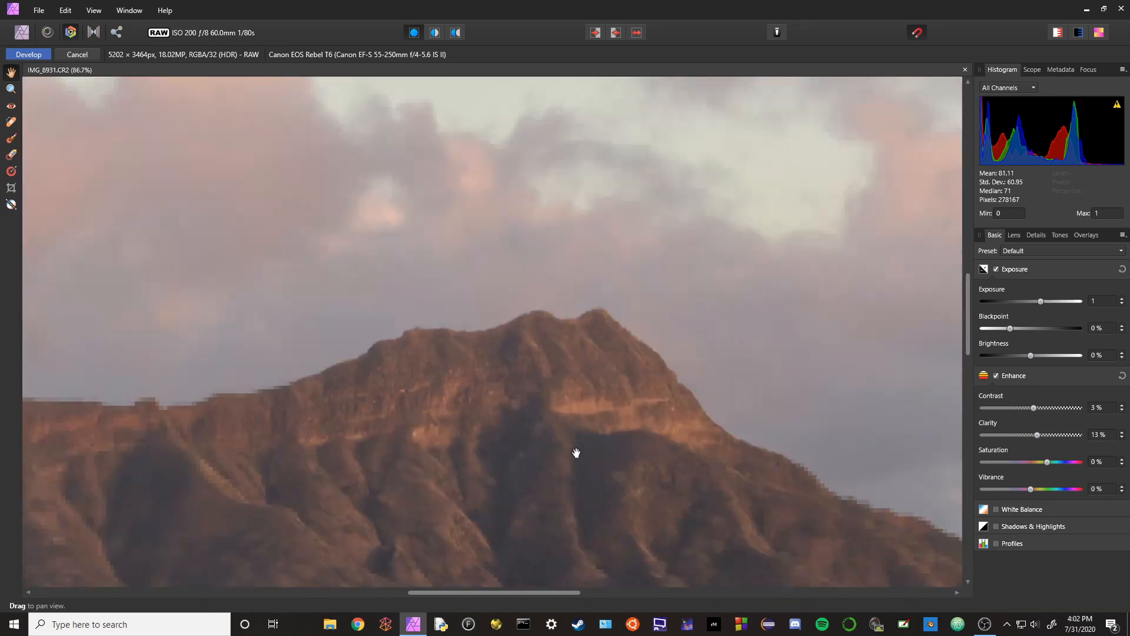
{"action": "scroll", "coordinate": [577, 452], "scroll_direction": "down", "scroll_amount": 3}
{"action": "scroll", "coordinate": [613, 323], "scroll_direction": "up", "scroll_amount": 1}
{"action": "scroll", "coordinate": [614, 324], "scroll_direction": "down", "scroll_amount": 3}
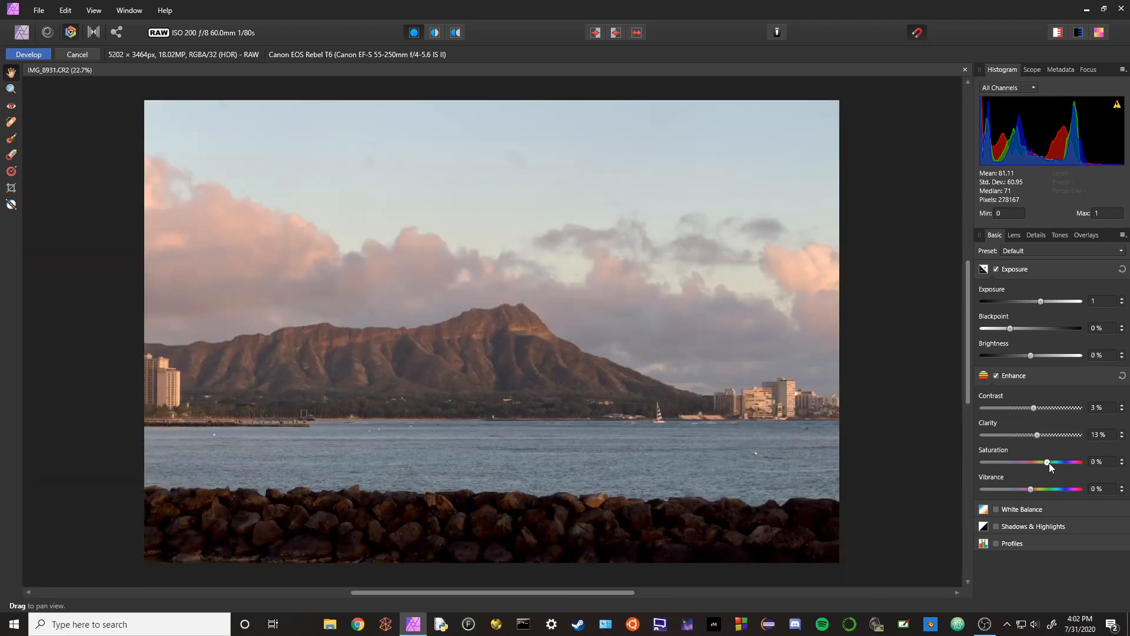
- Increase the photo's saturation to 20% and its vibrance to 18%
{"action": "left_click_drag", "start_coordinate": [1048, 464], "coordinate": [1058, 464]}
{"action": "left_click", "coordinate": [1122, 459]}
{"action": "left_click", "coordinate": [1122, 459]}
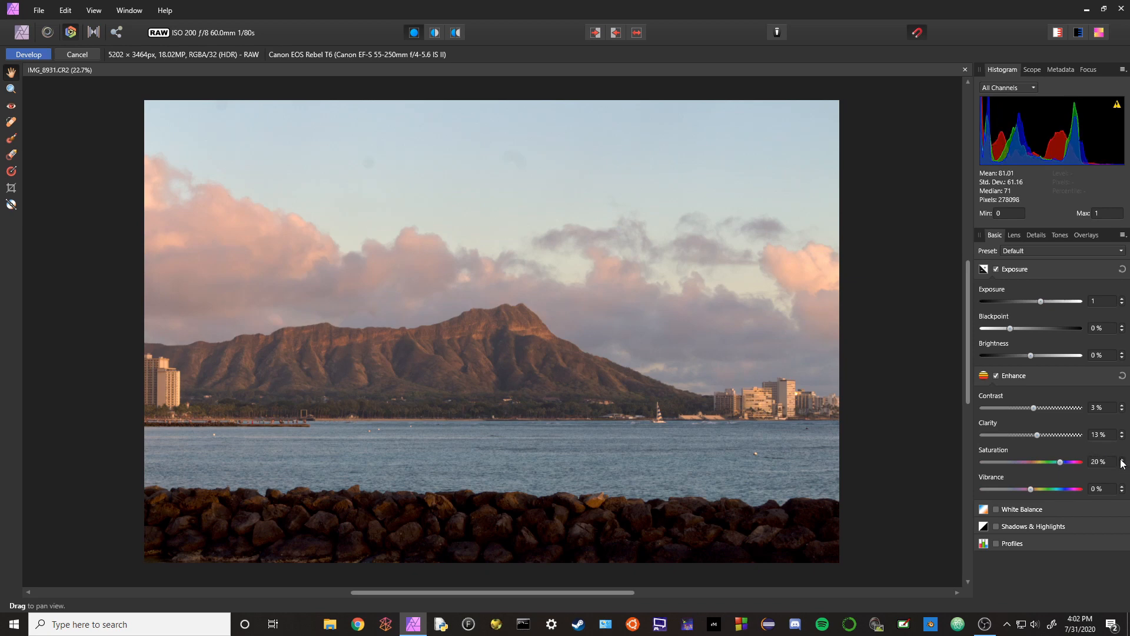
{"action": "left_click", "coordinate": [1123, 460]}
{"action": "left_click_drag", "start_coordinate": [1032, 489], "coordinate": [1048, 488]}
- Enable the white balance adjustment and warm the photo to a temperature of 7136 K
{"action": "left_click", "coordinate": [996, 509]}
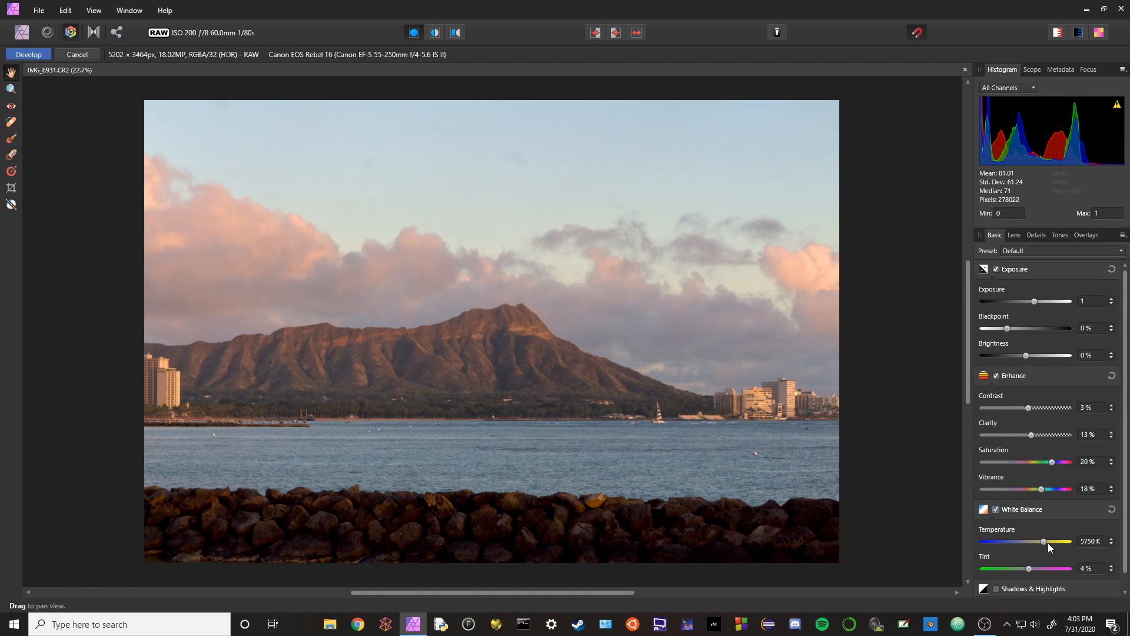
{"action": "left_click_drag", "start_coordinate": [1047, 543], "coordinate": [1050, 543]}
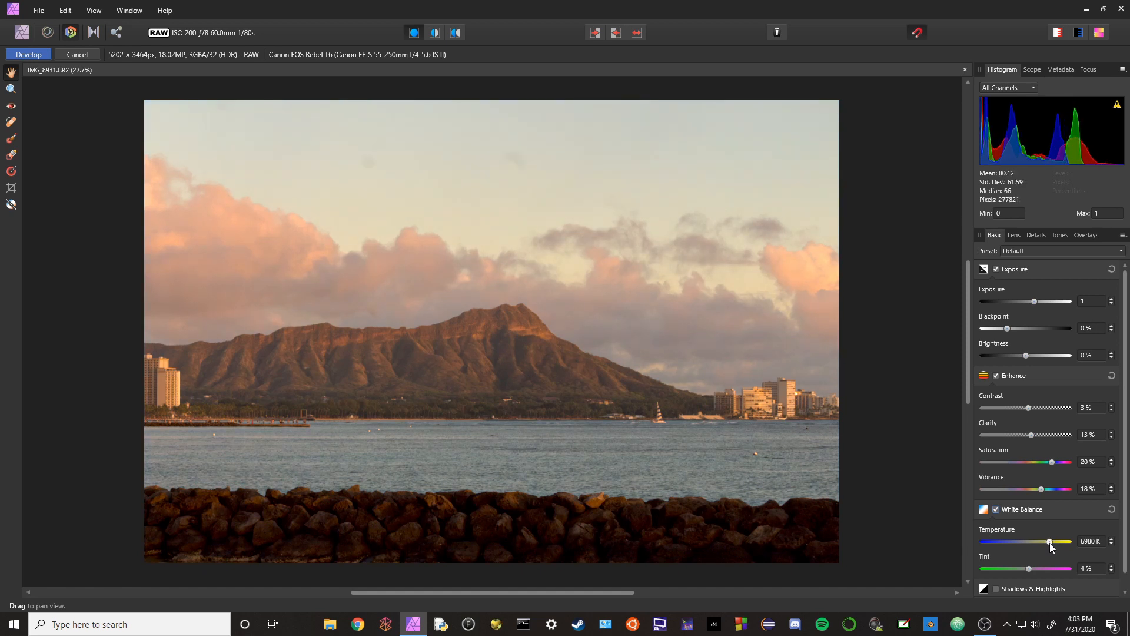
{"action": "left_click", "coordinate": [1050, 542]}
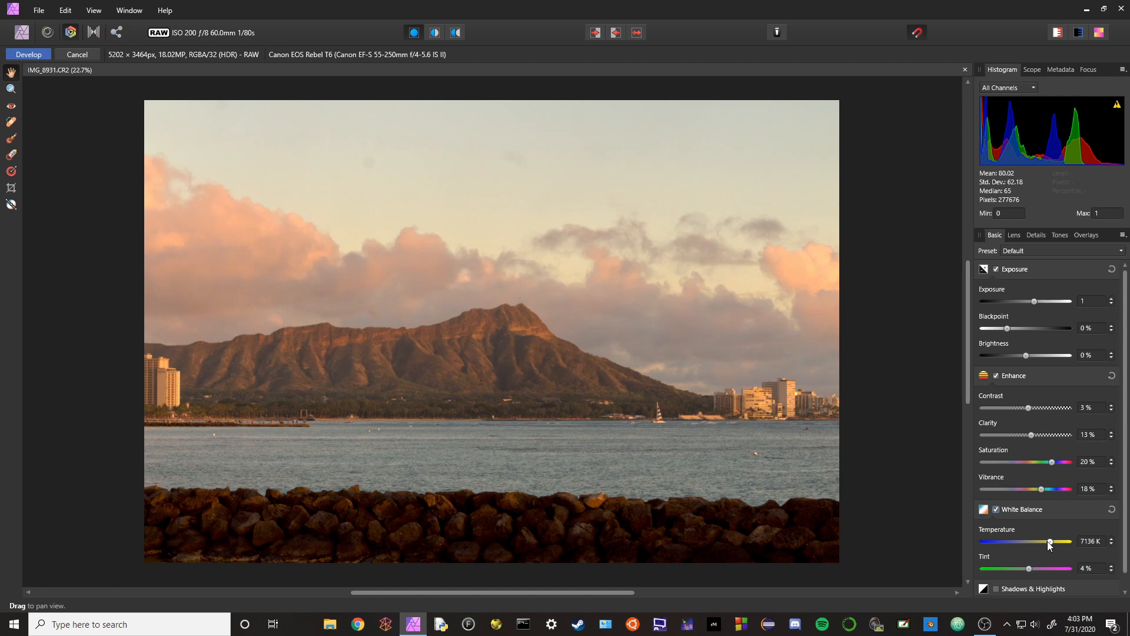
- Enable noise reduction and set its Colors amount to 13%, checking the effect on the mountain ridge
{"action": "left_click", "coordinate": [1013, 235]}
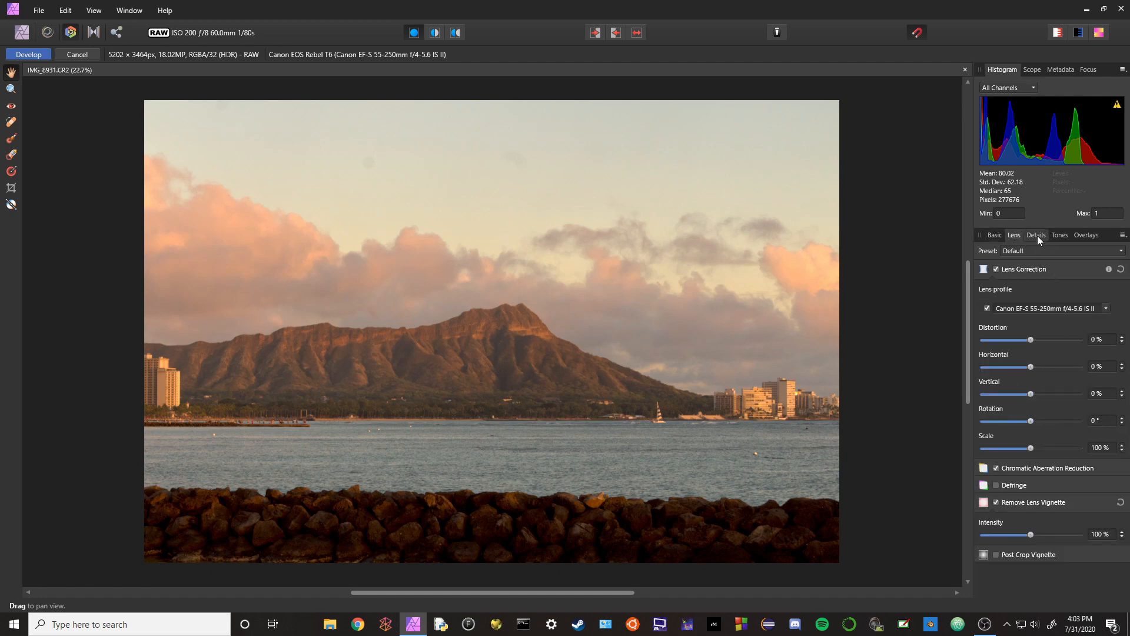
{"action": "left_click", "coordinate": [1036, 235]}
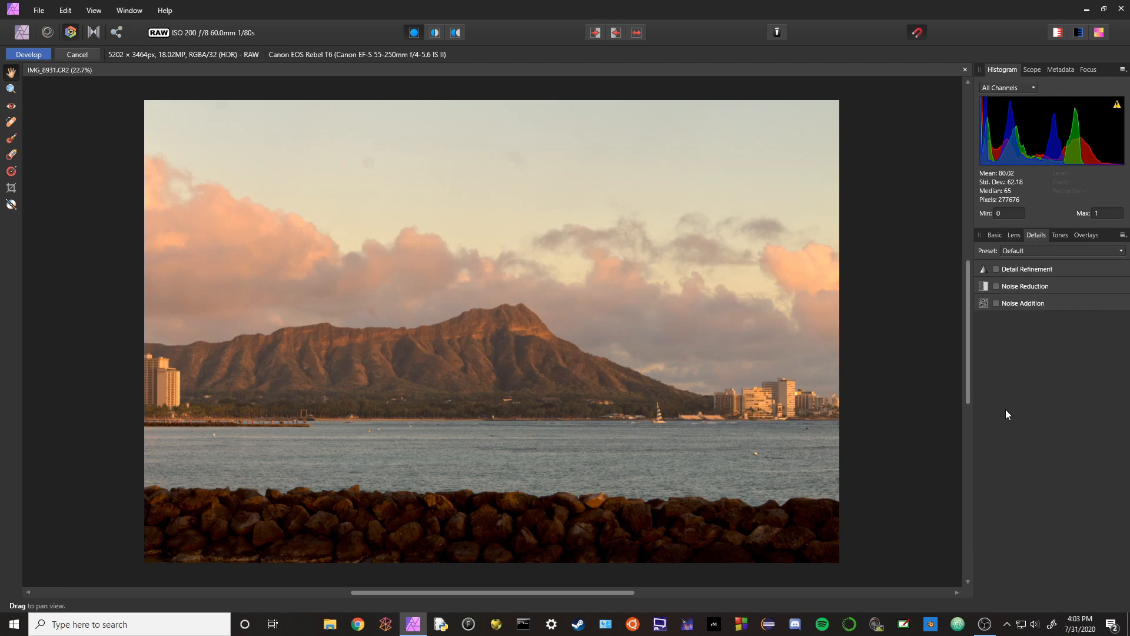
{"action": "left_click", "coordinate": [995, 287]}
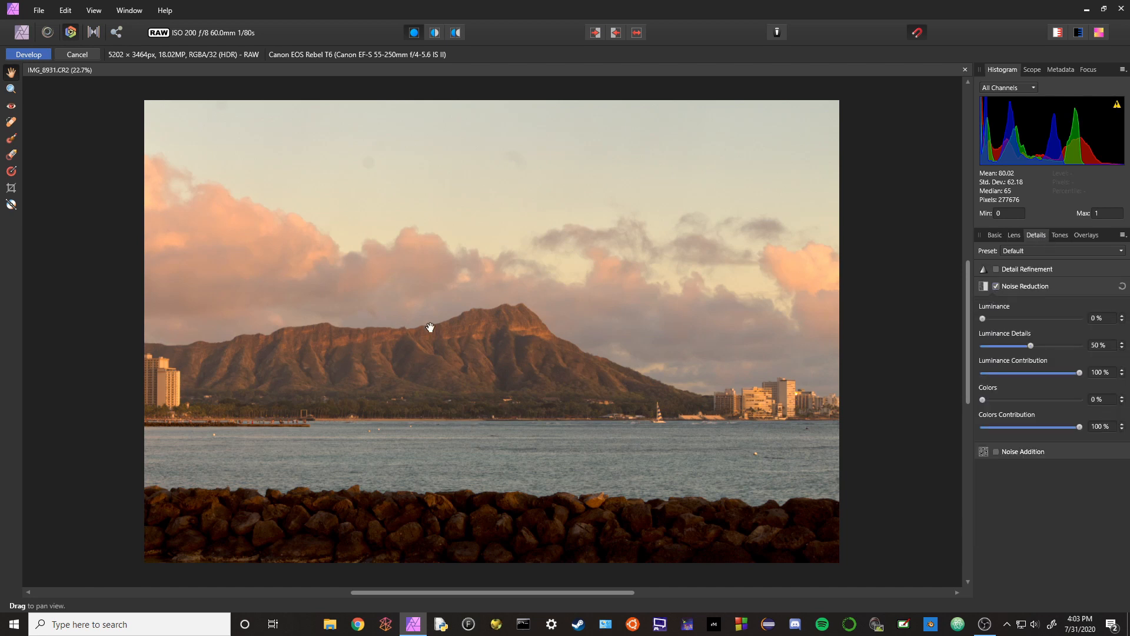
{"action": "scroll", "coordinate": [512, 331], "scroll_direction": "up", "scroll_amount": 8}
{"action": "scroll", "coordinate": [524, 333], "scroll_direction": "up", "scroll_amount": 3}
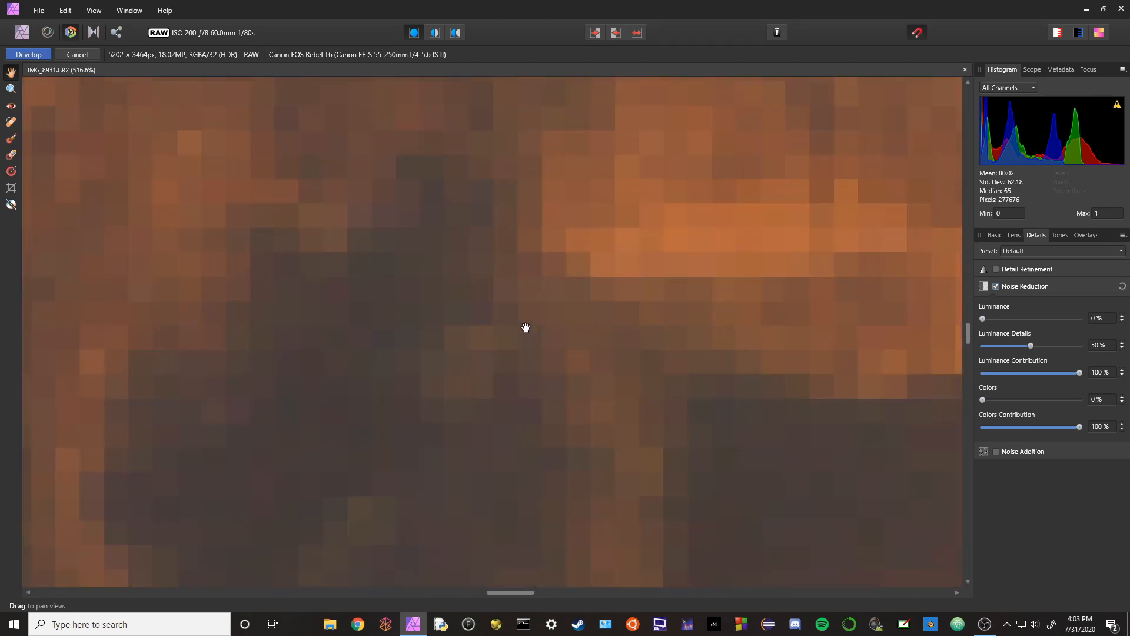
{"action": "left_click_drag", "start_coordinate": [490, 199], "coordinate": [634, 411]}
{"action": "left_click_drag", "start_coordinate": [577, 198], "coordinate": [624, 356]}
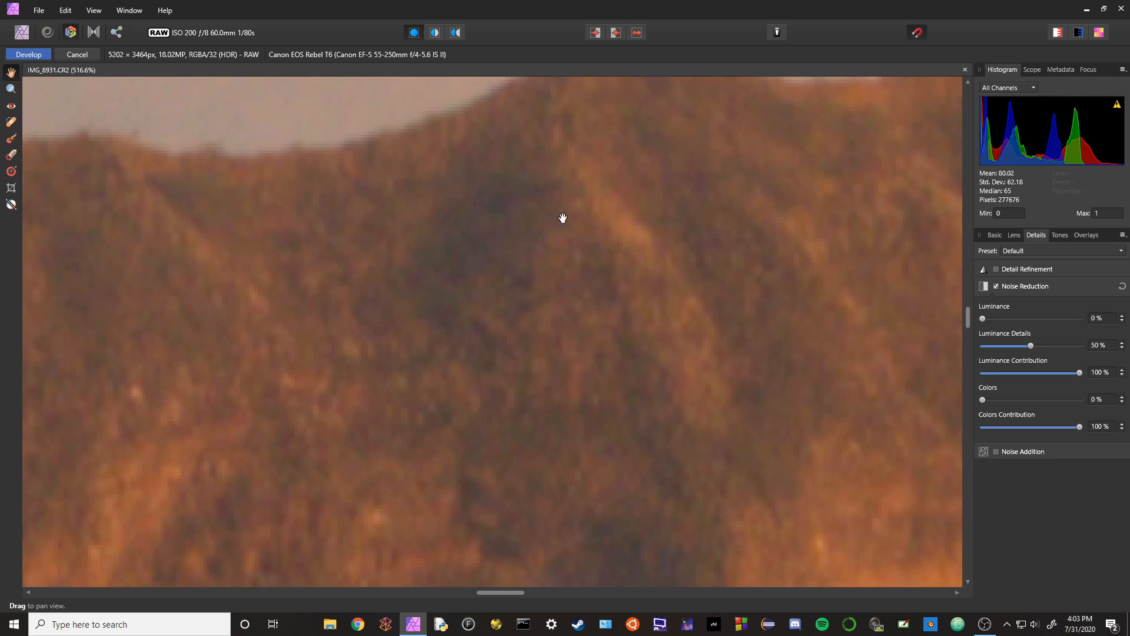
{"action": "left_click_drag", "start_coordinate": [752, 267], "coordinate": [608, 359]}
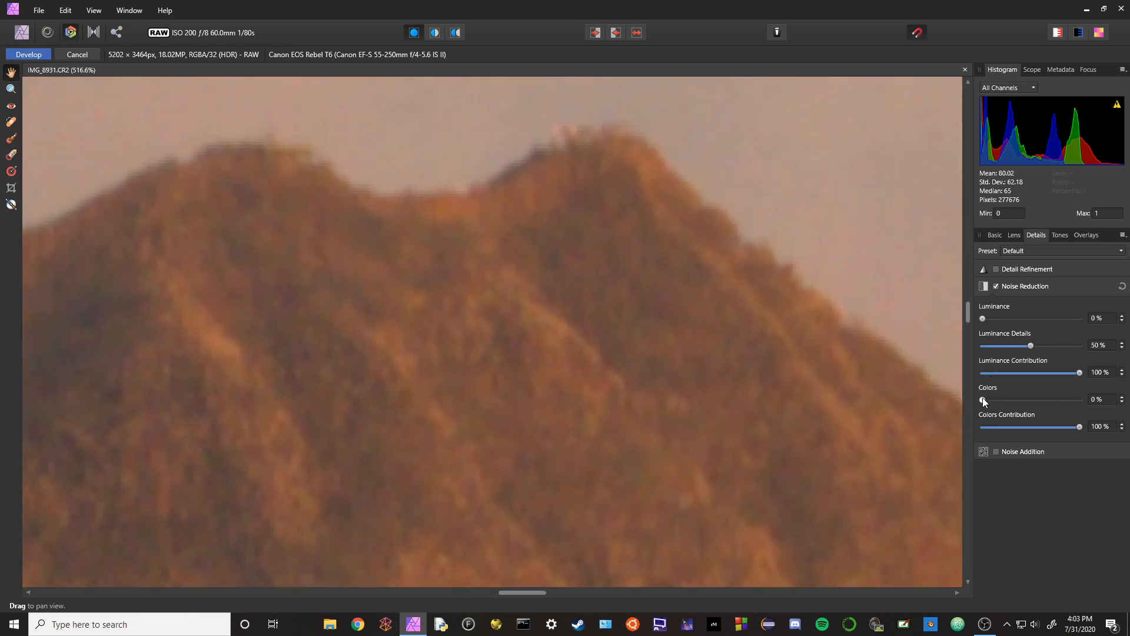
{"action": "left_click_drag", "start_coordinate": [989, 399], "coordinate": [993, 400]}
{"action": "mouse_move", "coordinate": [558, 398]}
{"action": "left_mouse_down"}
{"action": "mouse_move", "coordinate": [698, 300]}
{"action": "mouse_move", "coordinate": [545, 369]}
{"action": "mouse_move", "coordinate": [561, 377]}
{"action": "left_mouse_up"}
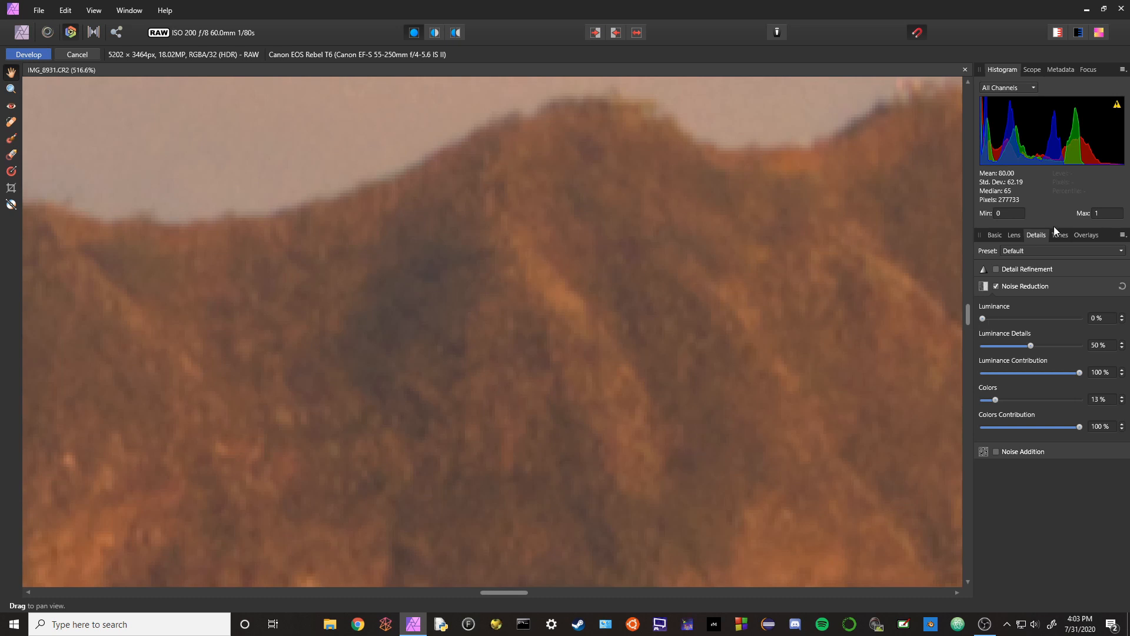
{"action": "key", "text": "ctrl+0"}
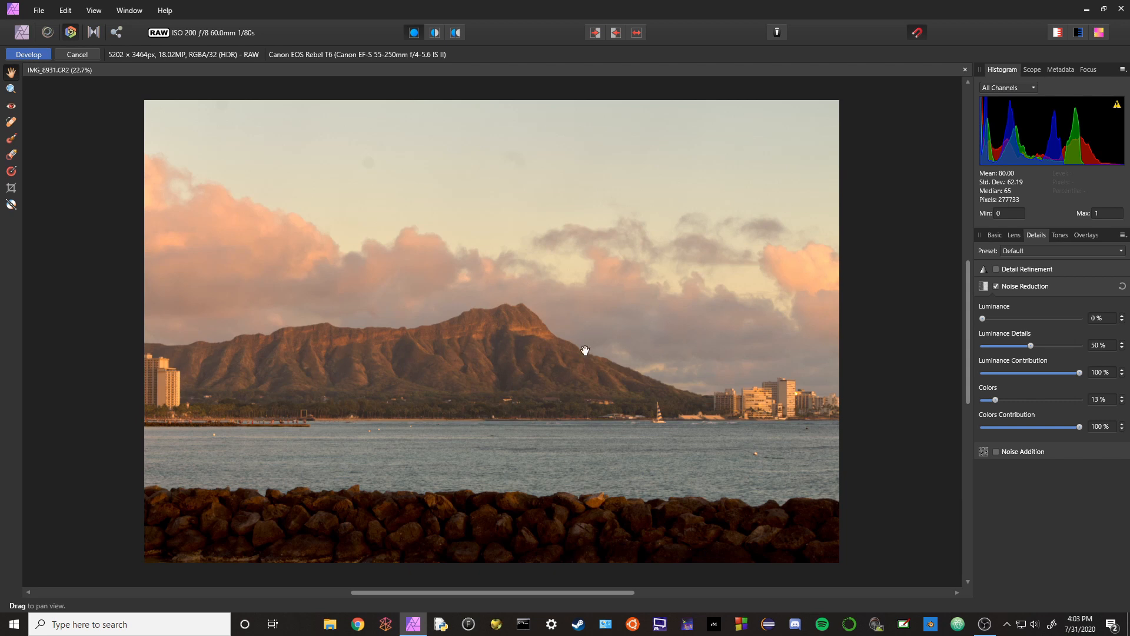
- Enable the Curves adjustment and shape a Master S-curve with an anchored midpoint, lowered shadows and raised highlights
{"action": "left_click", "coordinate": [1059, 235]}
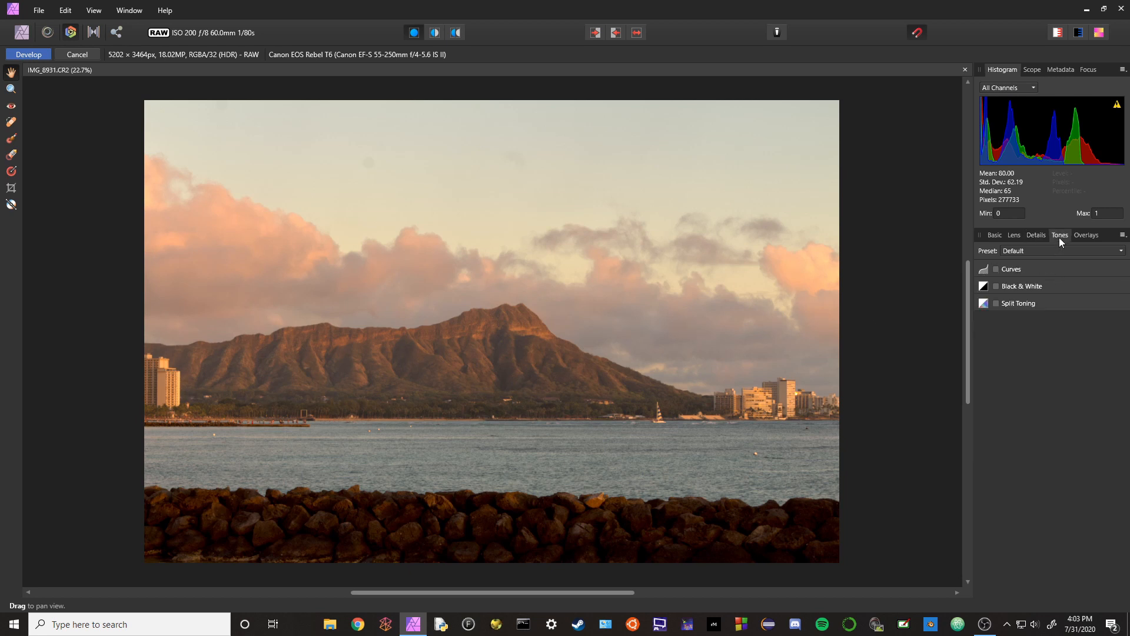
{"action": "left_click", "coordinate": [996, 269]}
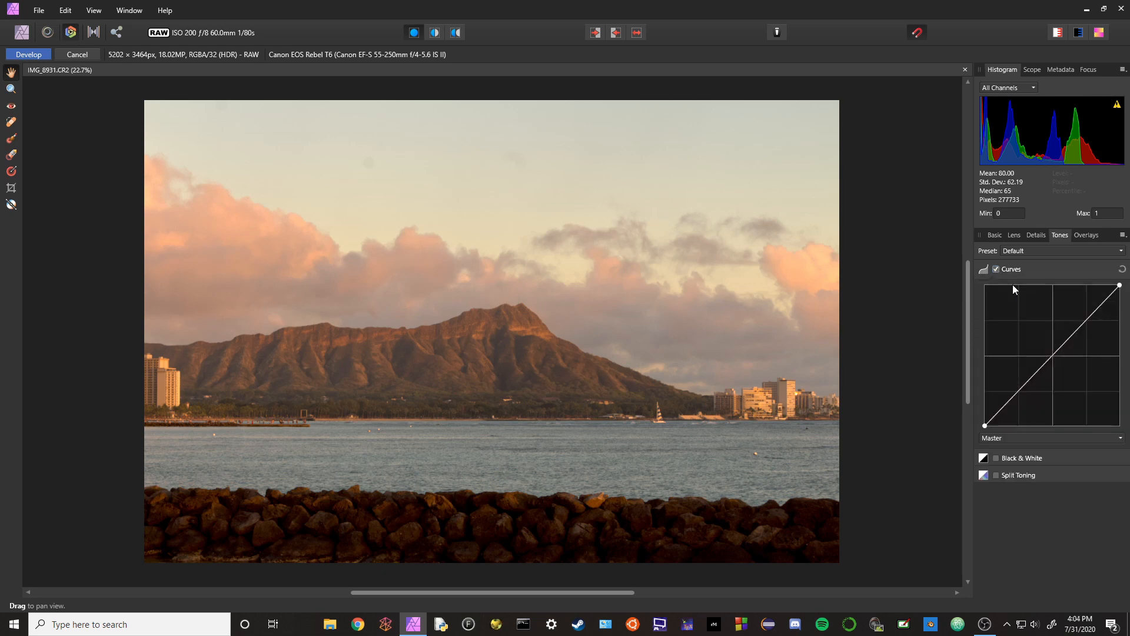
{"action": "left_click", "coordinate": [1052, 355]}
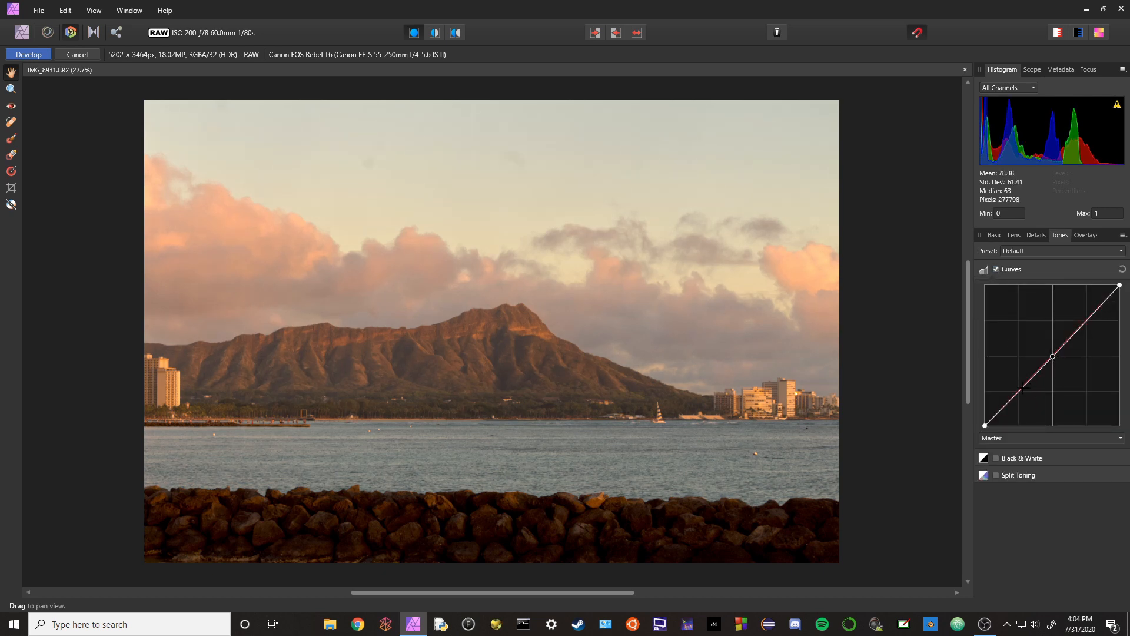
{"action": "left_click_drag", "start_coordinate": [1028, 384], "coordinate": [1030, 392]}
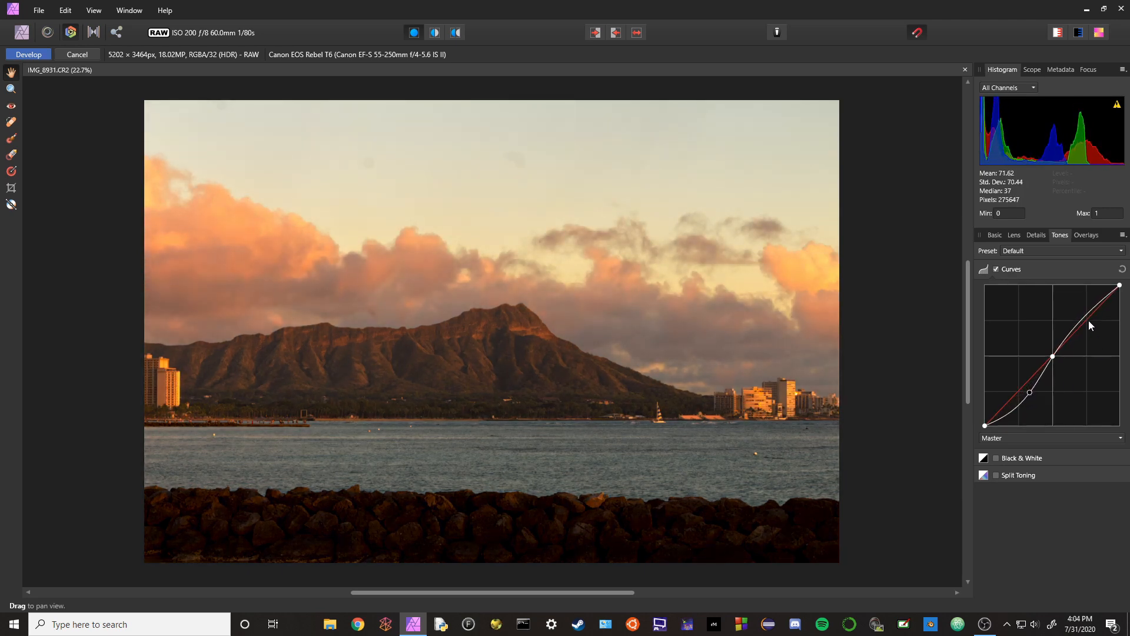
{"action": "left_click_drag", "start_coordinate": [1082, 317], "coordinate": [1079, 317]}
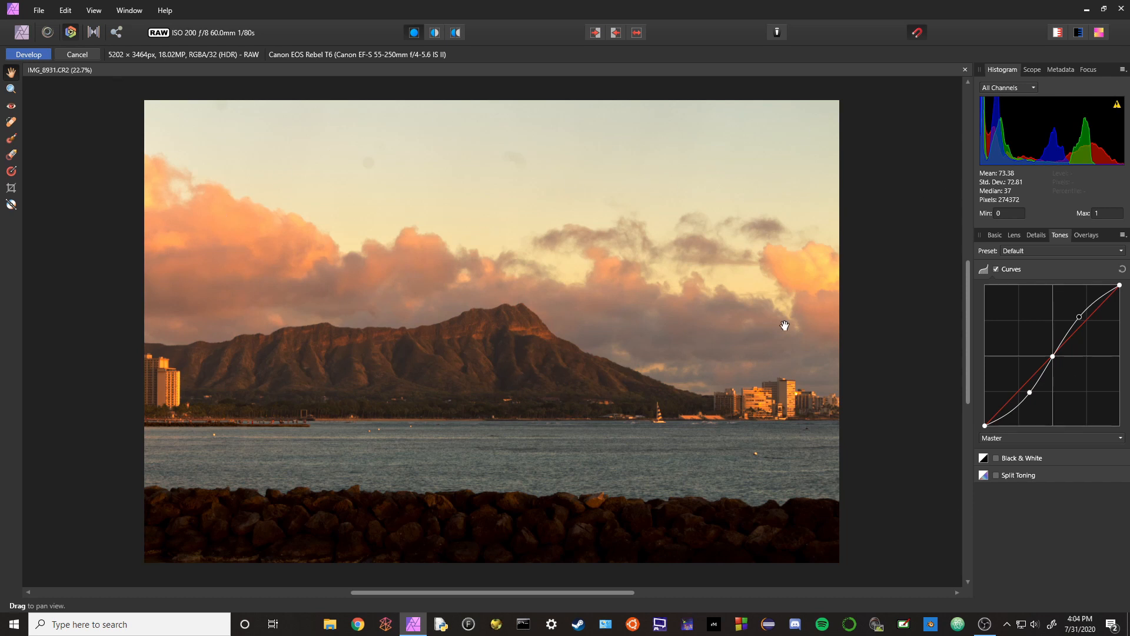
- Compare the edited photo with the original in a before/after split view, then return to the single view
{"action": "left_click", "coordinate": [434, 32]}
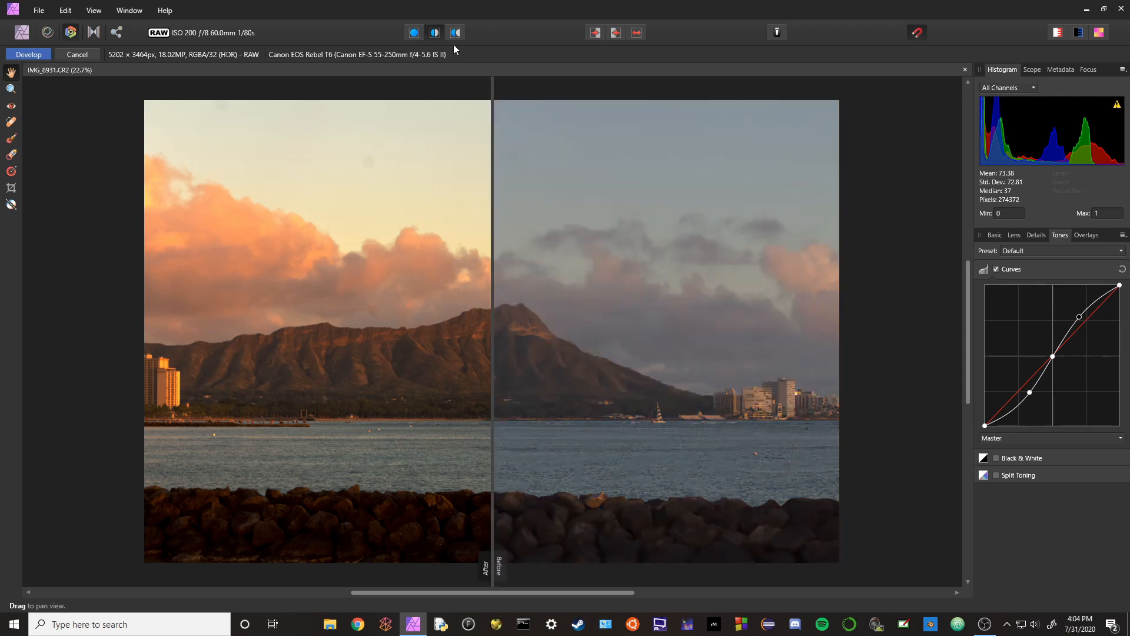
{"action": "left_click_drag", "start_coordinate": [493, 269], "coordinate": [852, 291]}
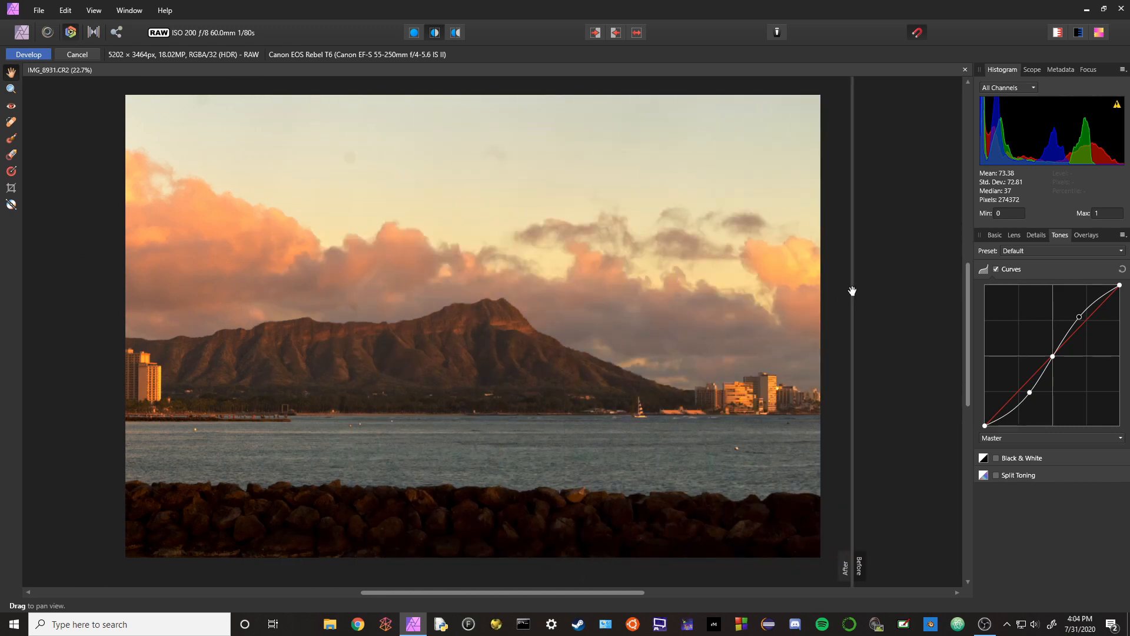
{"action": "left_click", "coordinate": [414, 34]}
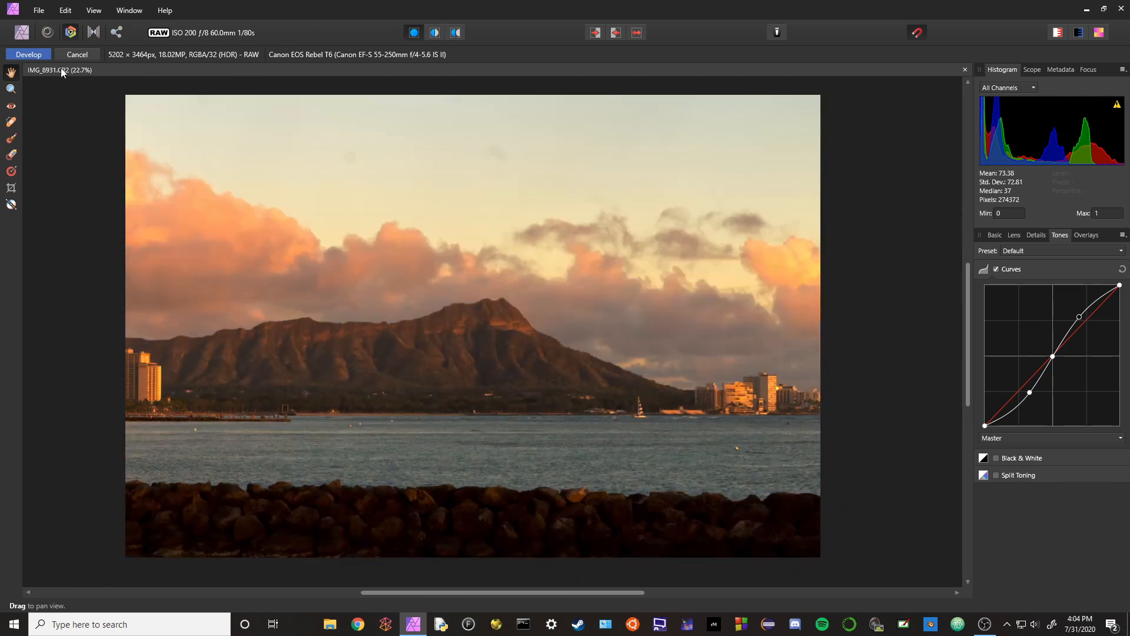
- Develop the RAW photo with the current adjustments and duplicate the Background layer
{"action": "left_click", "coordinate": [31, 55]}
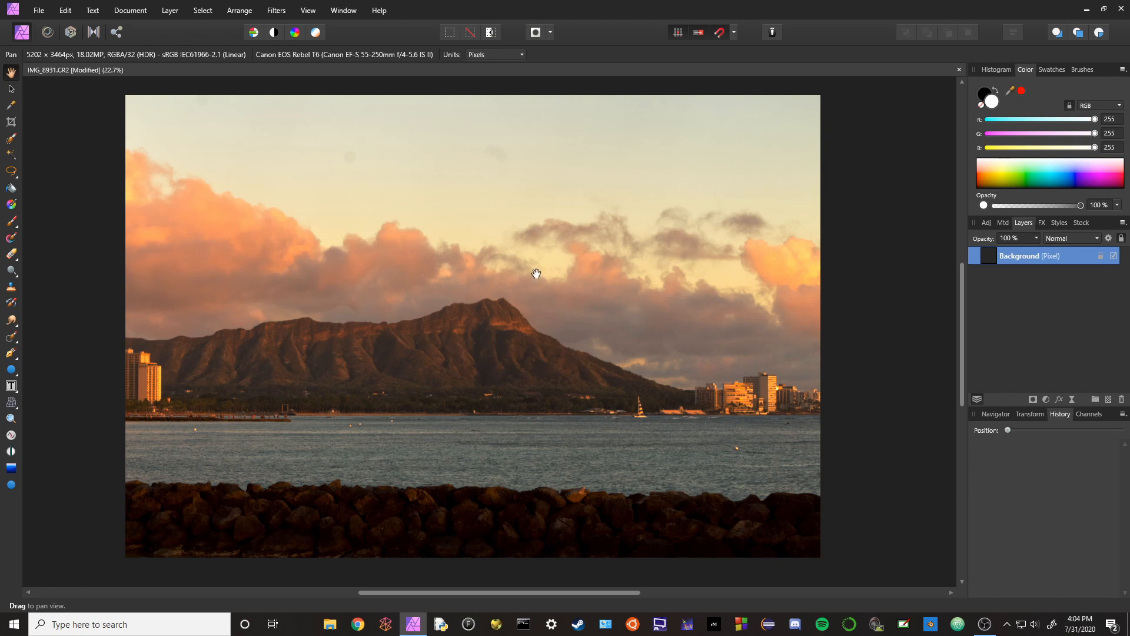
{"action": "right_click", "coordinate": [1020, 255]}
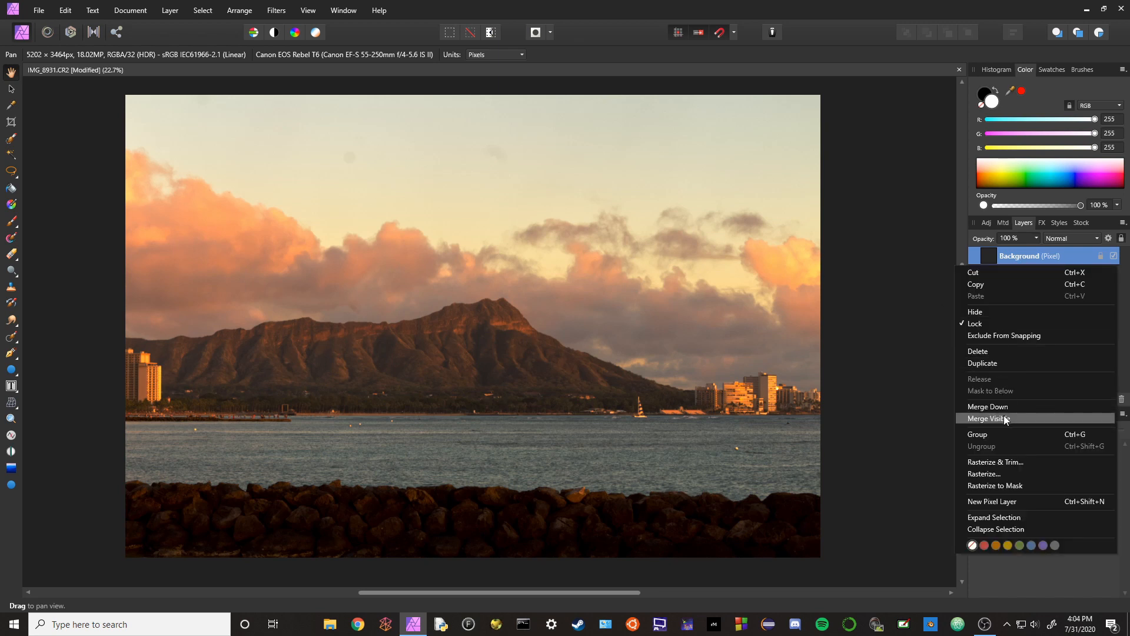
{"action": "left_click", "coordinate": [992, 364]}
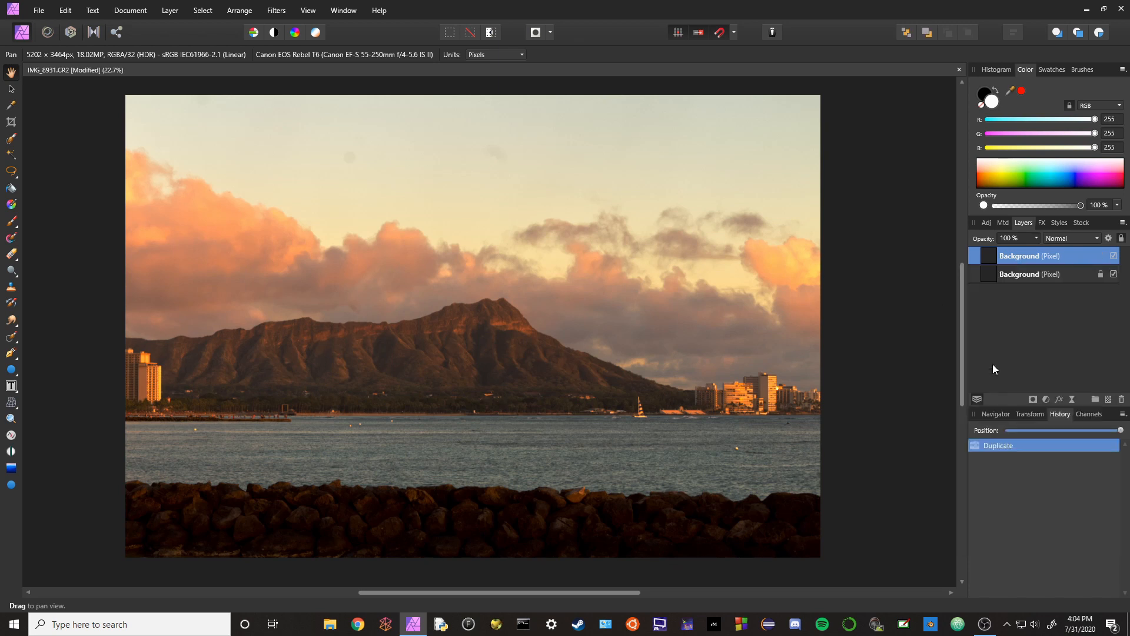
- Apply Haze Removal to the duplicate Background layer with Distance at maximum and Strength reduced to roughly a third
{"action": "left_click", "coordinate": [276, 10]}
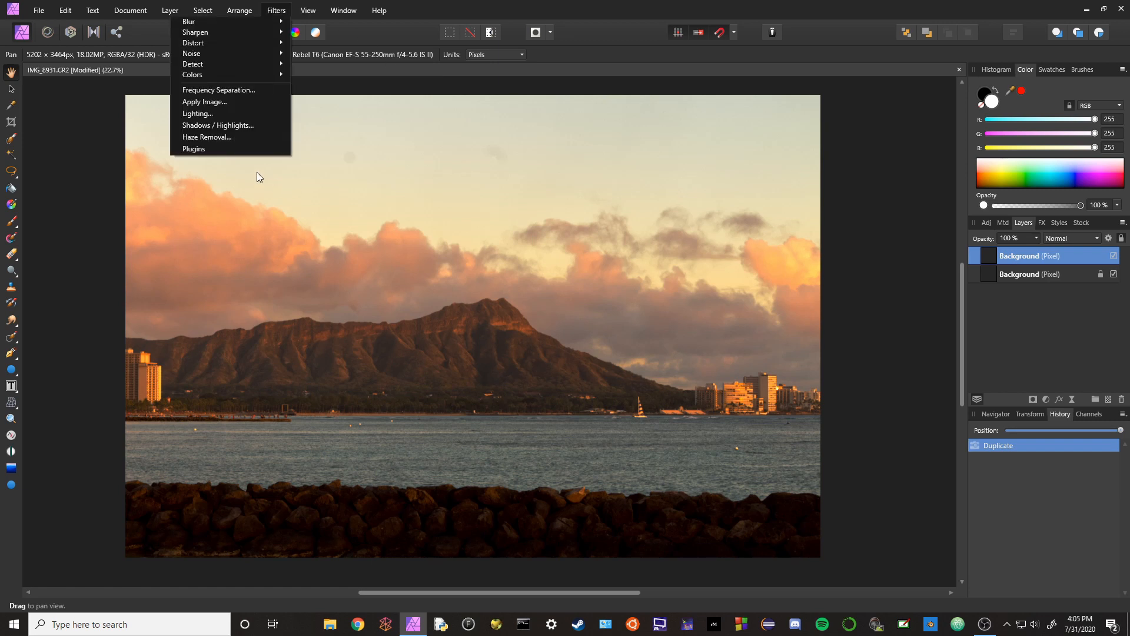
{"action": "left_click", "coordinate": [214, 137]}
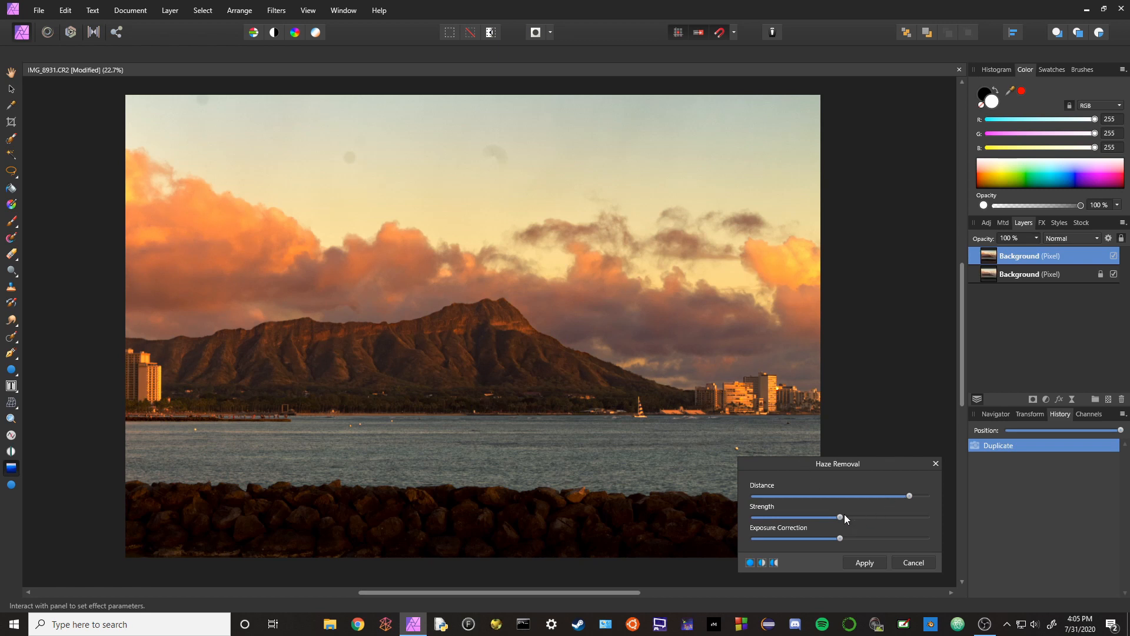
{"action": "left_click_drag", "start_coordinate": [910, 496], "coordinate": [867, 496]}
{"action": "left_click_drag", "start_coordinate": [775, 481], "coordinate": [998, 493]}
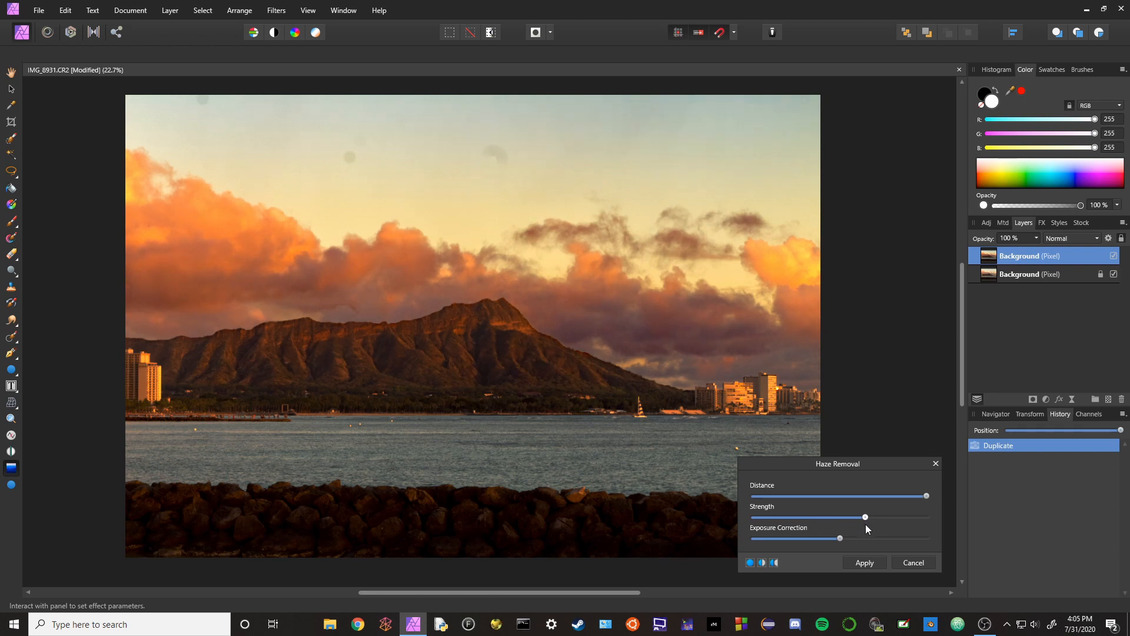
{"action": "left_click_drag", "start_coordinate": [865, 518], "coordinate": [828, 519]}
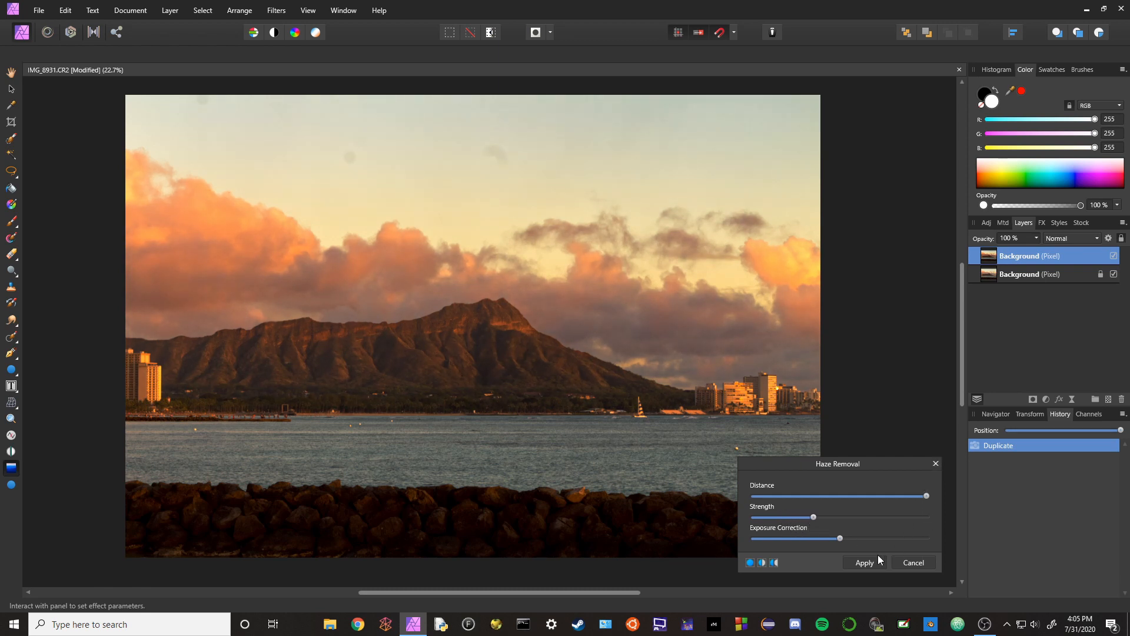
{"action": "left_click", "coordinate": [865, 562]}
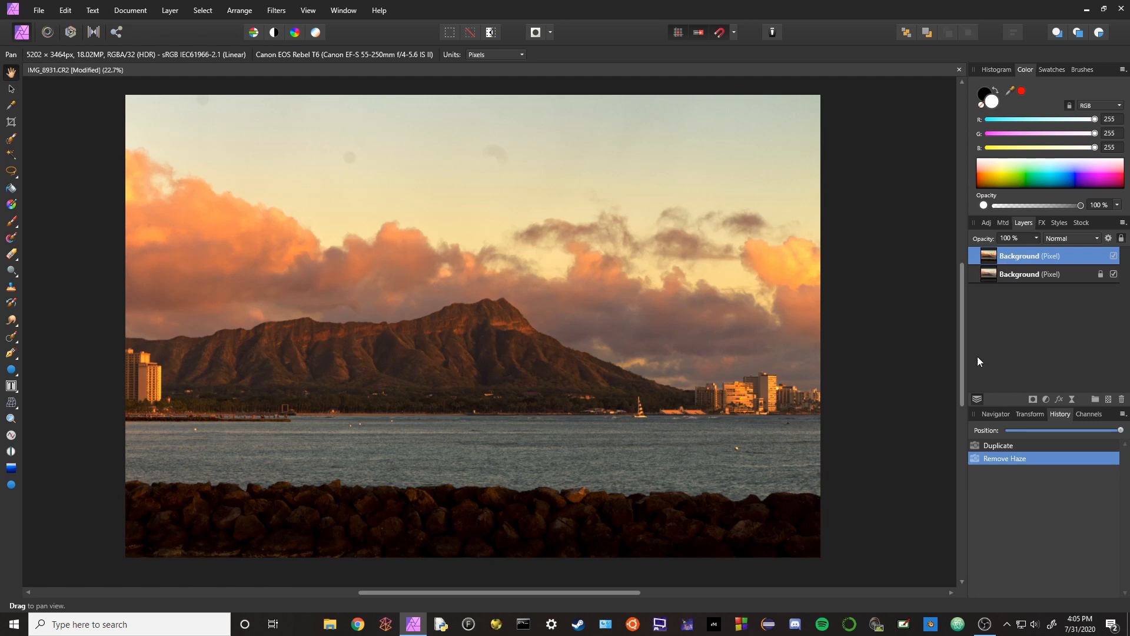
- Merge the visible layers into a new pixel layer and hide that merged layer
{"action": "right_click", "coordinate": [1026, 262]}
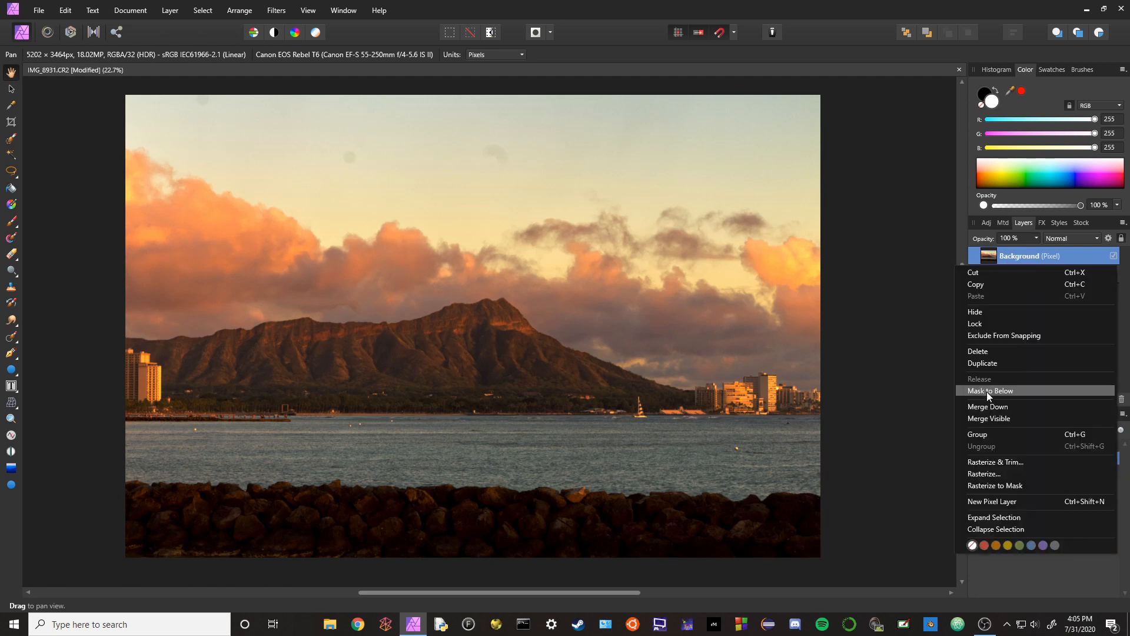
{"action": "left_click", "coordinate": [1002, 419]}
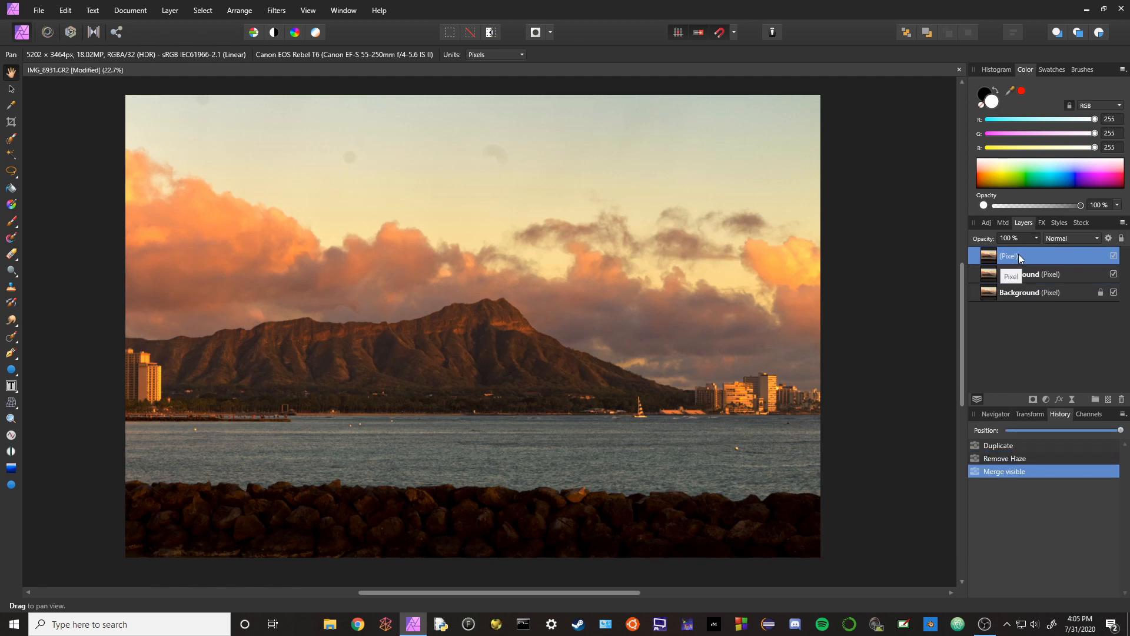
{"action": "left_click", "coordinate": [1113, 257]}
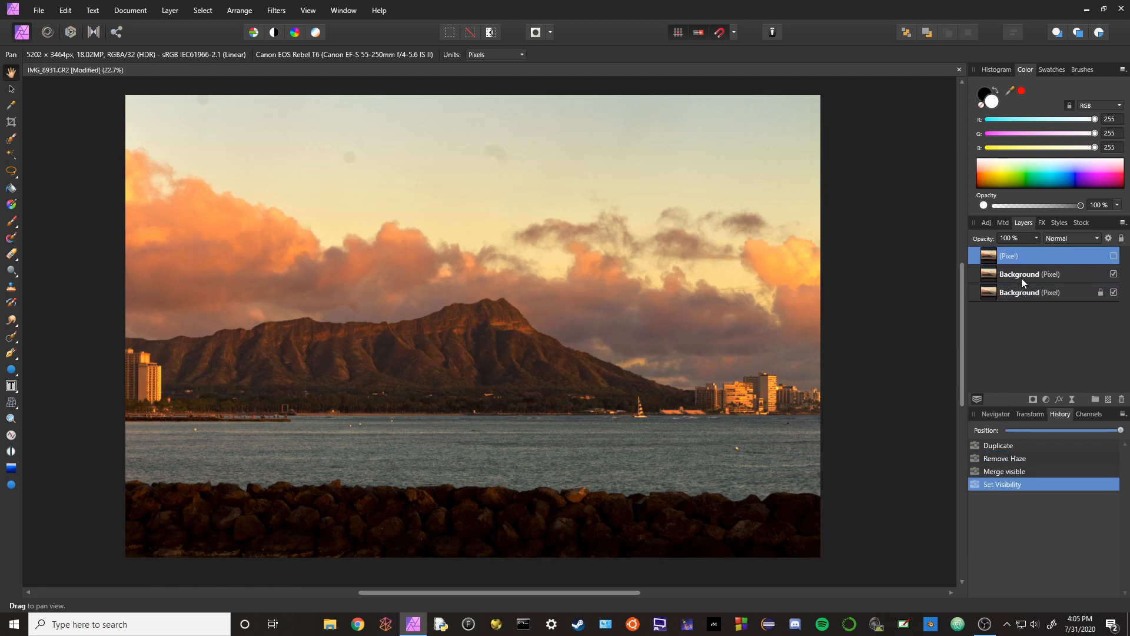
- Set the opacity of the haze-corrected Background duplicate to 75%
{"action": "left_click", "coordinate": [1024, 276]}
{"action": "left_click", "coordinate": [1036, 238]}
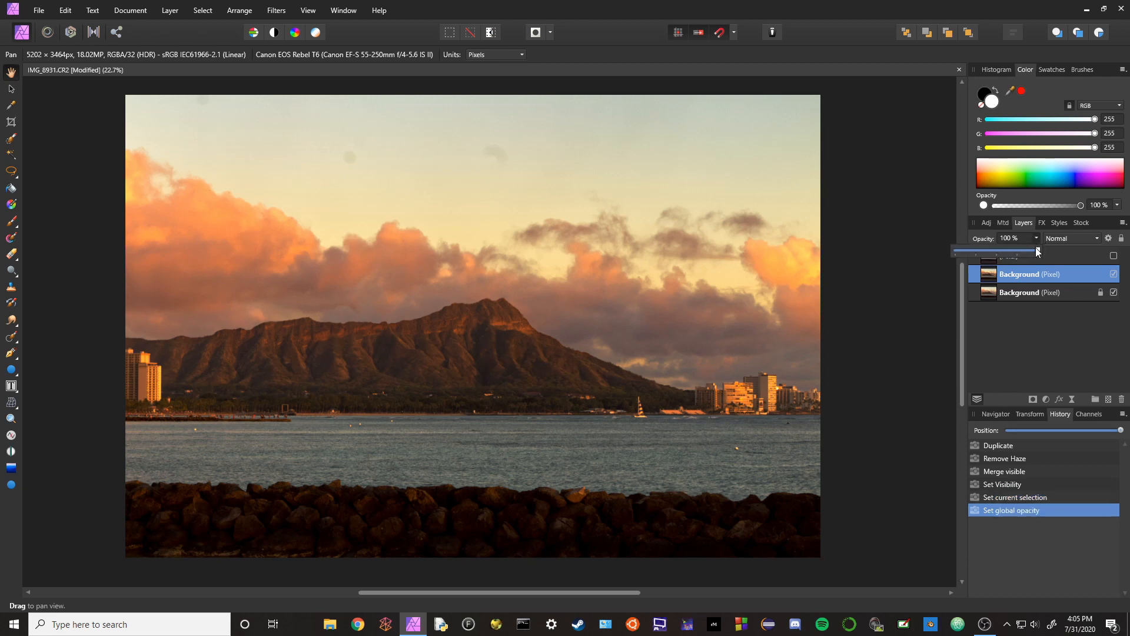
{"action": "left_click_drag", "start_coordinate": [1037, 249], "coordinate": [1013, 262]}
{"action": "left_click", "coordinate": [1035, 237]}
- Delete the hidden merged pixel layer and create a fresh one by merging the visible layers
{"action": "left_click", "coordinate": [1036, 257]}
{"action": "key", "text": "Delete"}
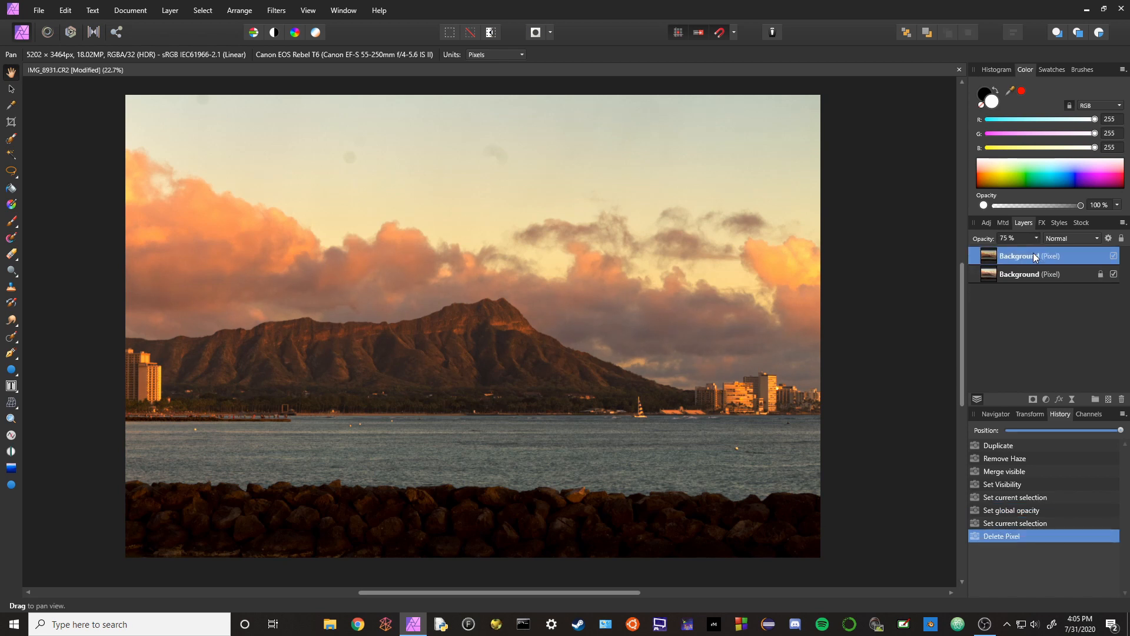
{"action": "right_click", "coordinate": [1039, 255]}
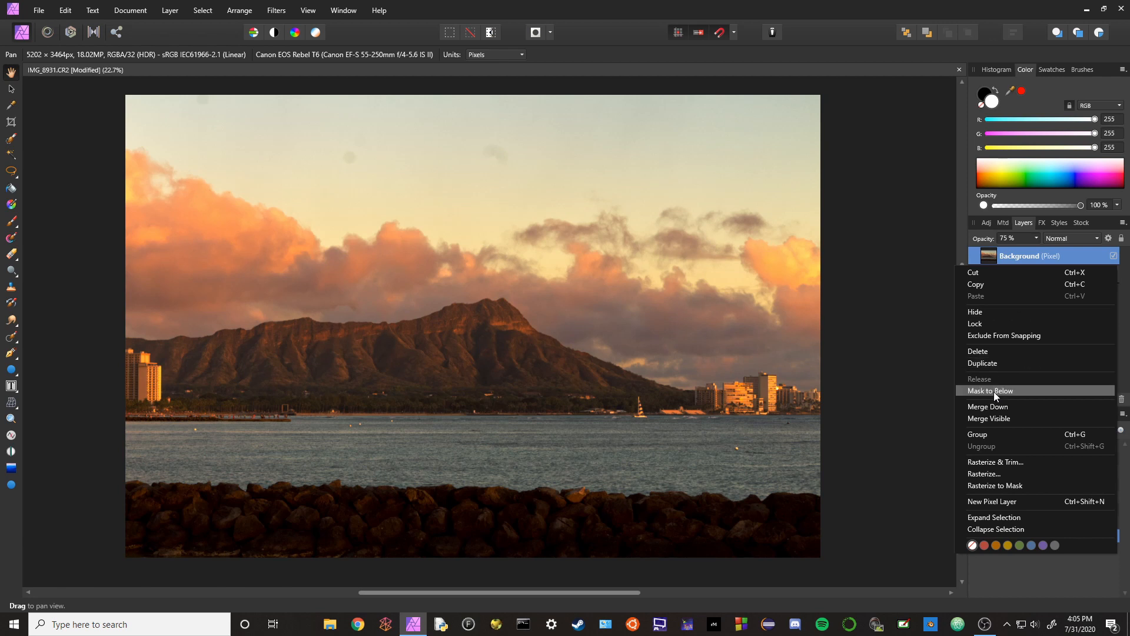
{"action": "left_click", "coordinate": [995, 419]}
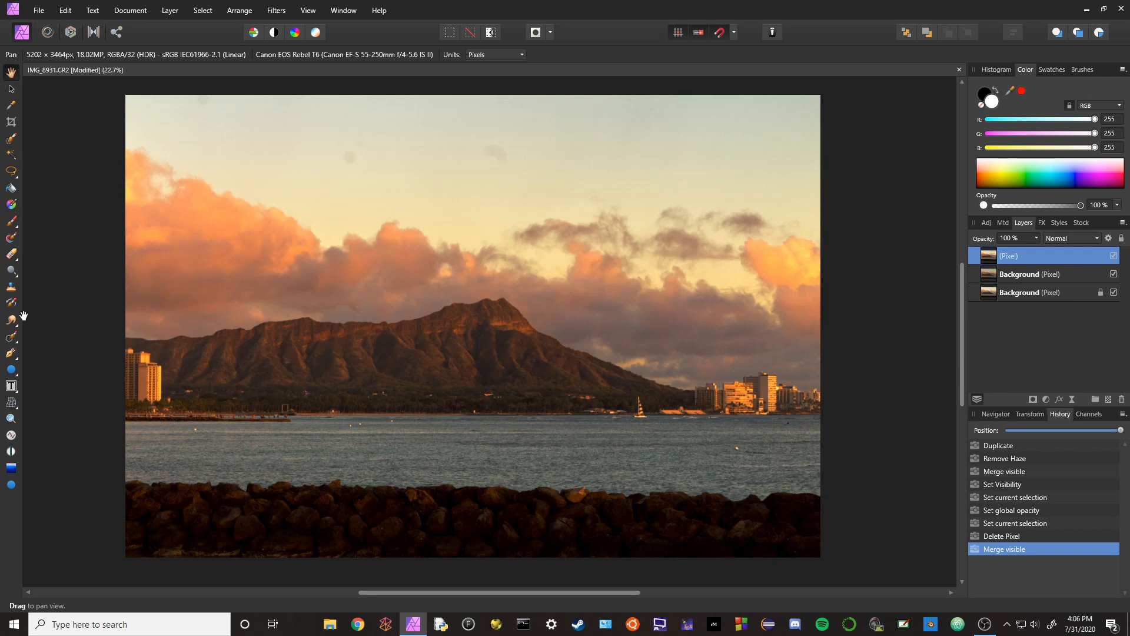
- Paint out the bright orange buoy in the water below the rock breakwater with the Inpainting Brush
{"action": "left_click", "coordinate": [12, 337]}
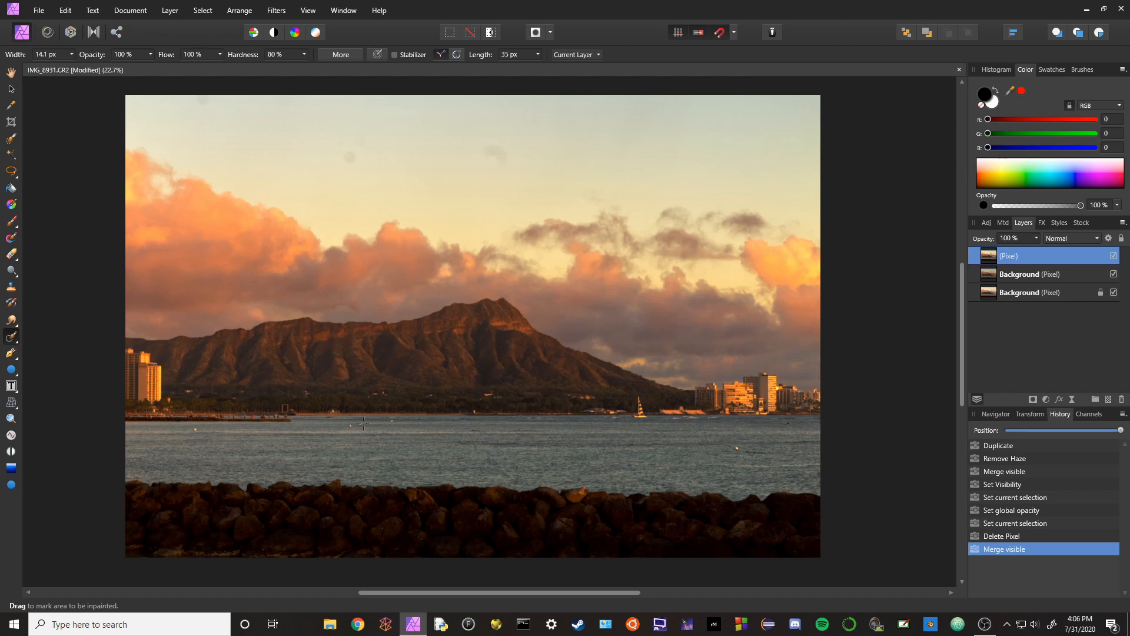
{"action": "scroll", "coordinate": [235, 433], "scroll_direction": "up", "scroll_amount": 8}
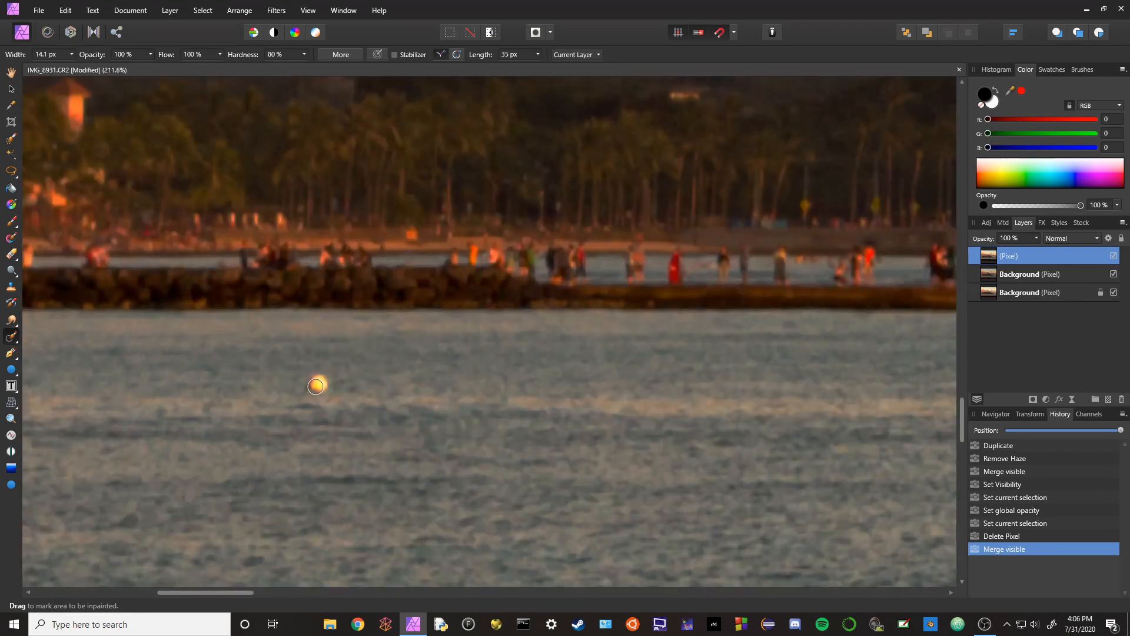
{"action": "left_click_drag", "start_coordinate": [312, 383], "coordinate": [325, 388]}
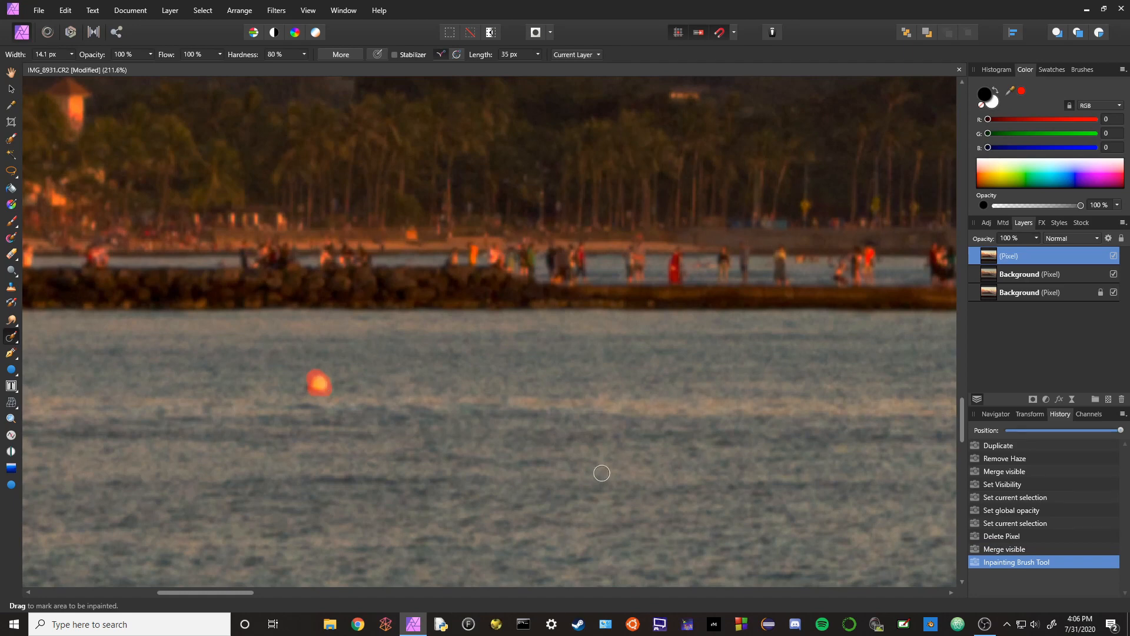
- Inpaint the three bright buoys floating in the water off the sandy beach
{"action": "left_click_drag", "start_coordinate": [213, 591], "coordinate": [380, 593]}
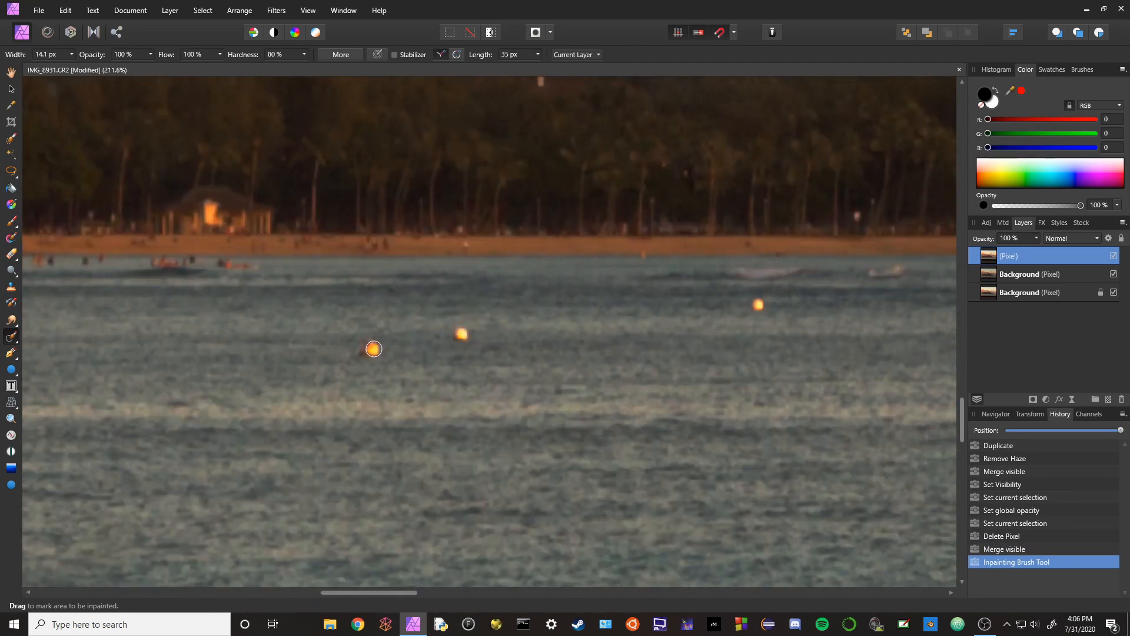
{"action": "left_click_drag", "start_coordinate": [377, 352], "coordinate": [366, 351]}
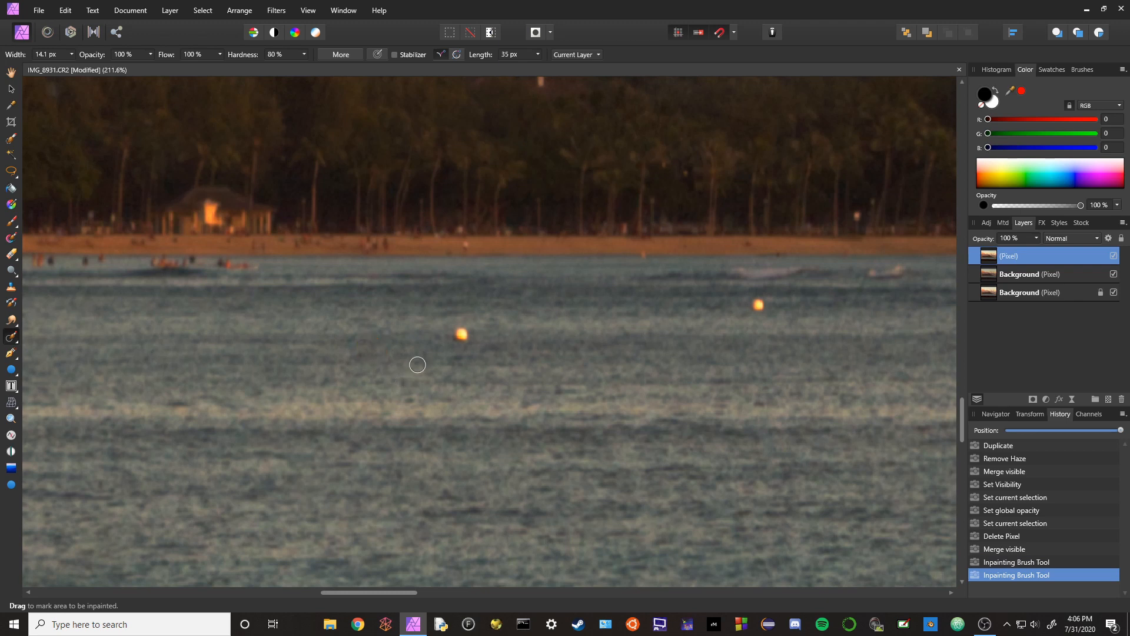
{"action": "left_click_drag", "start_coordinate": [456, 333], "coordinate": [465, 334]}
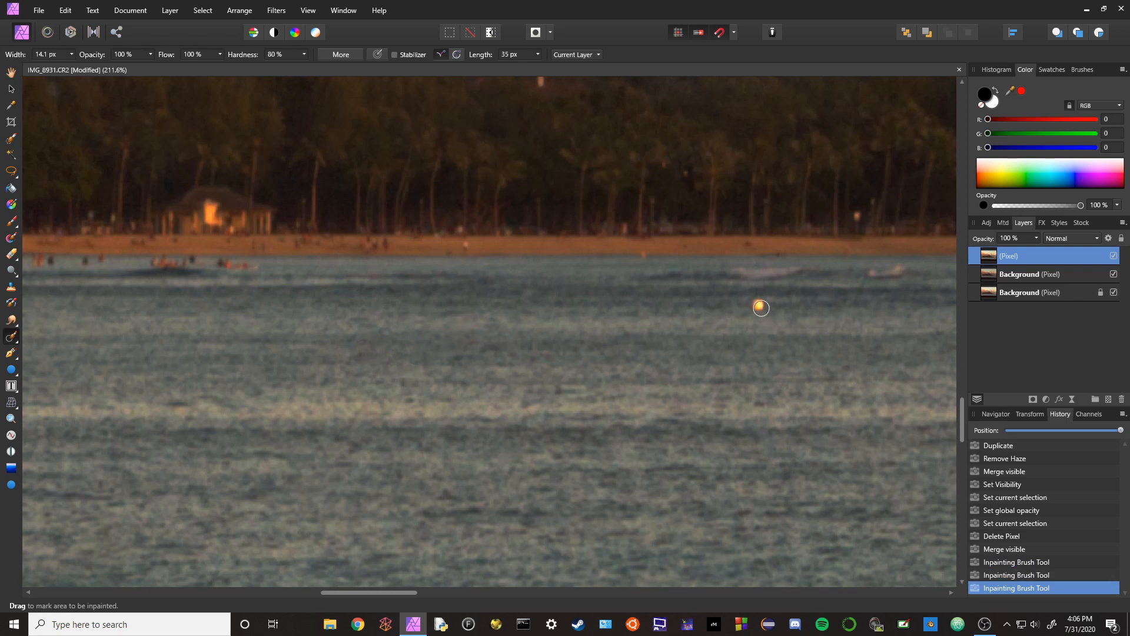
{"action": "left_click_drag", "start_coordinate": [764, 307], "coordinate": [760, 305]}
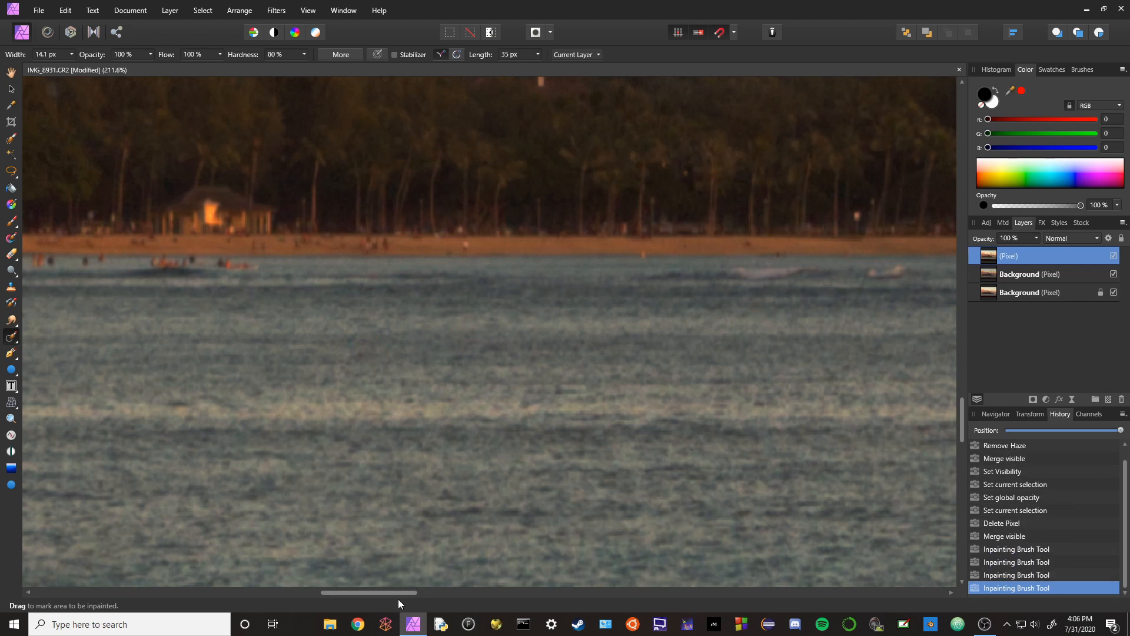
- Inpaint the small spot in the water farther along the shore and the figure standing in the whitewater near the stadium wall
{"action": "mouse_move", "coordinate": [404, 592]}
{"action": "left_mouse_down"}
{"action": "mouse_move", "coordinate": [539, 599]}
{"action": "mouse_move", "coordinate": [485, 592]}
{"action": "left_mouse_up"}
{"action": "mouse_move", "coordinate": [334, 268]}
{"action": "left_mouse_down"}
{"action": "mouse_move", "coordinate": [341, 276]}
{"action": "mouse_move", "coordinate": [323, 288]}
{"action": "left_mouse_up"}
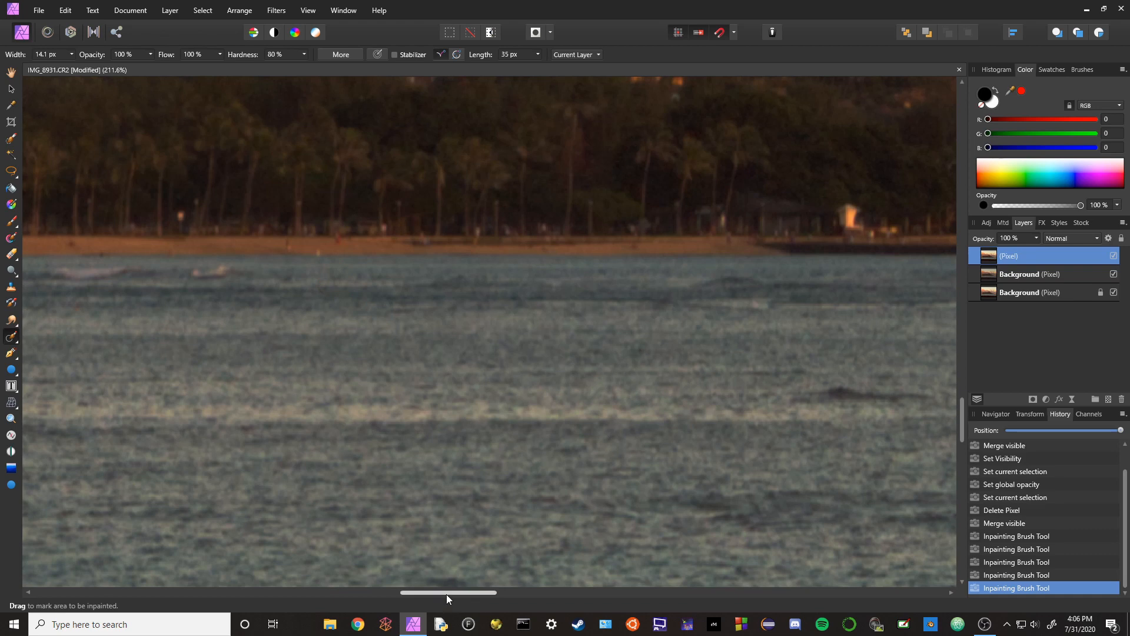
{"action": "left_click_drag", "start_coordinate": [448, 595], "coordinate": [741, 623]}
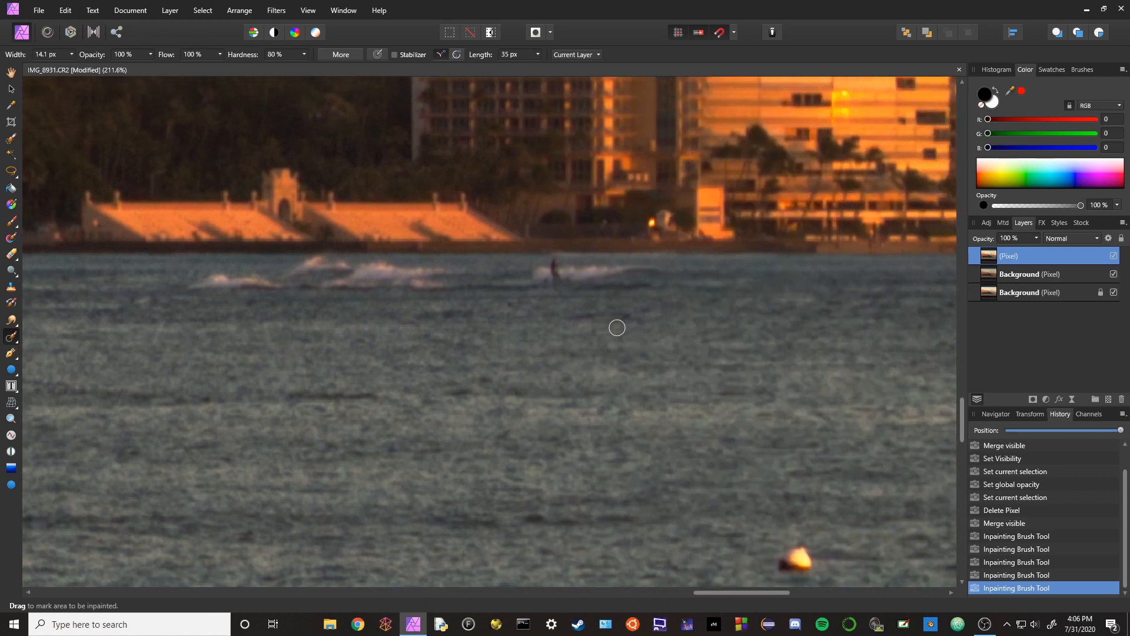
{"action": "left_click_drag", "start_coordinate": [554, 257], "coordinate": [555, 278]}
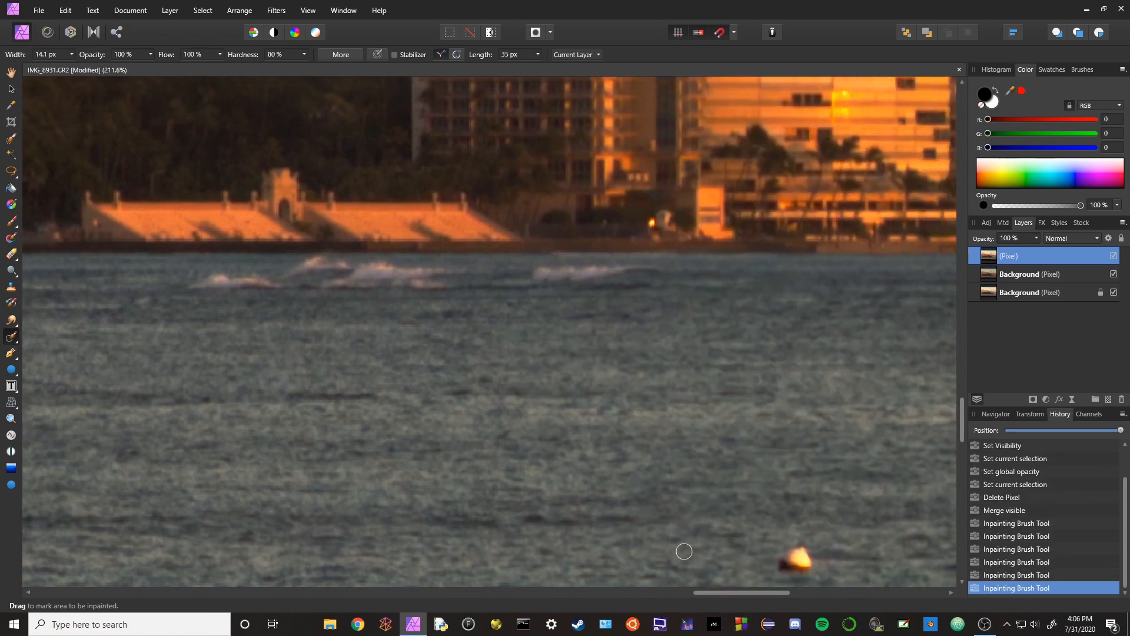
- Inpaint the small dark red object and the white-tipped buoy in the water in front of the high-rise buildings
{"action": "left_click_drag", "start_coordinate": [730, 595], "coordinate": [764, 597]}
{"action": "scroll", "coordinate": [695, 535], "scroll_direction": "down", "scroll_amount": 1}
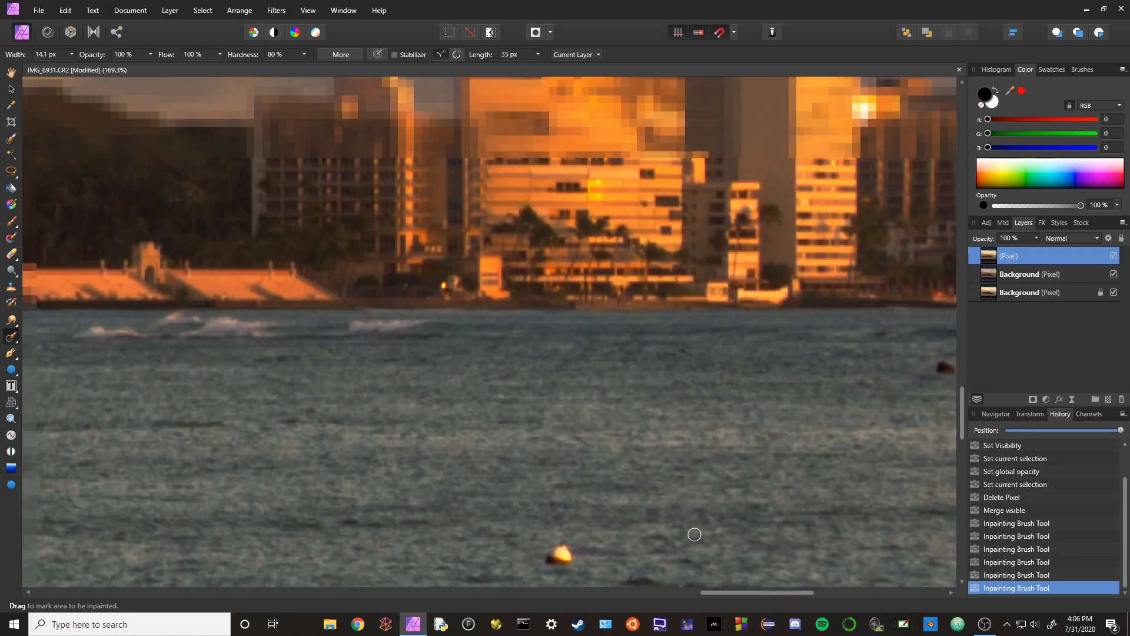
{"action": "scroll", "coordinate": [695, 535], "scroll_direction": "down", "scroll_amount": 2}
{"action": "left_click_drag", "start_coordinate": [843, 430], "coordinate": [853, 429]}
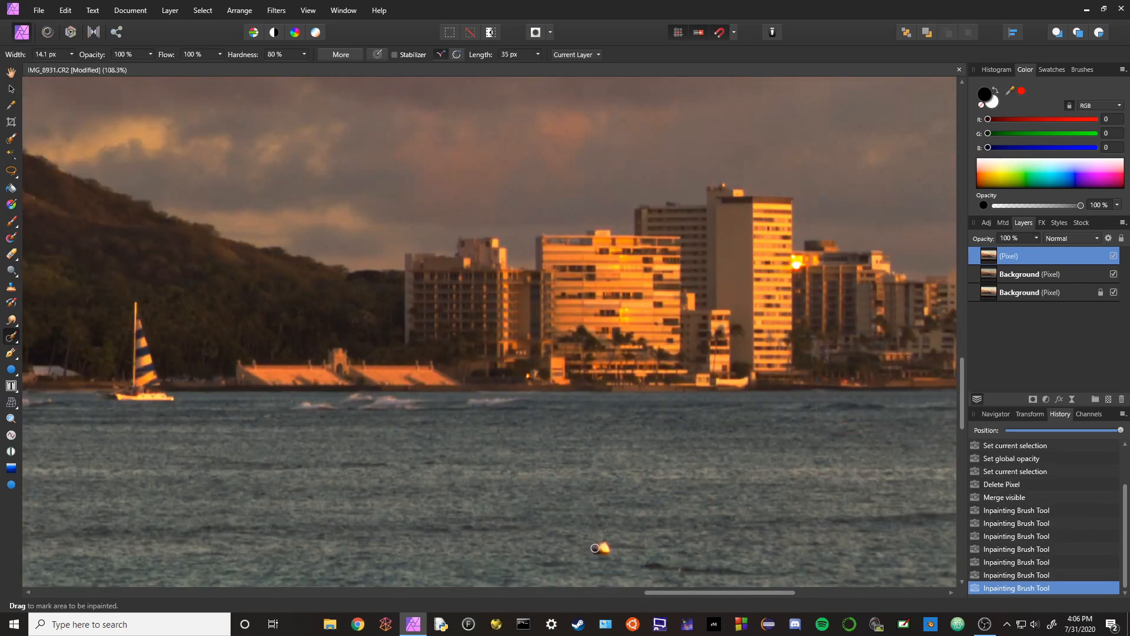
{"action": "left_click_drag", "start_coordinate": [595, 548], "coordinate": [607, 551]}
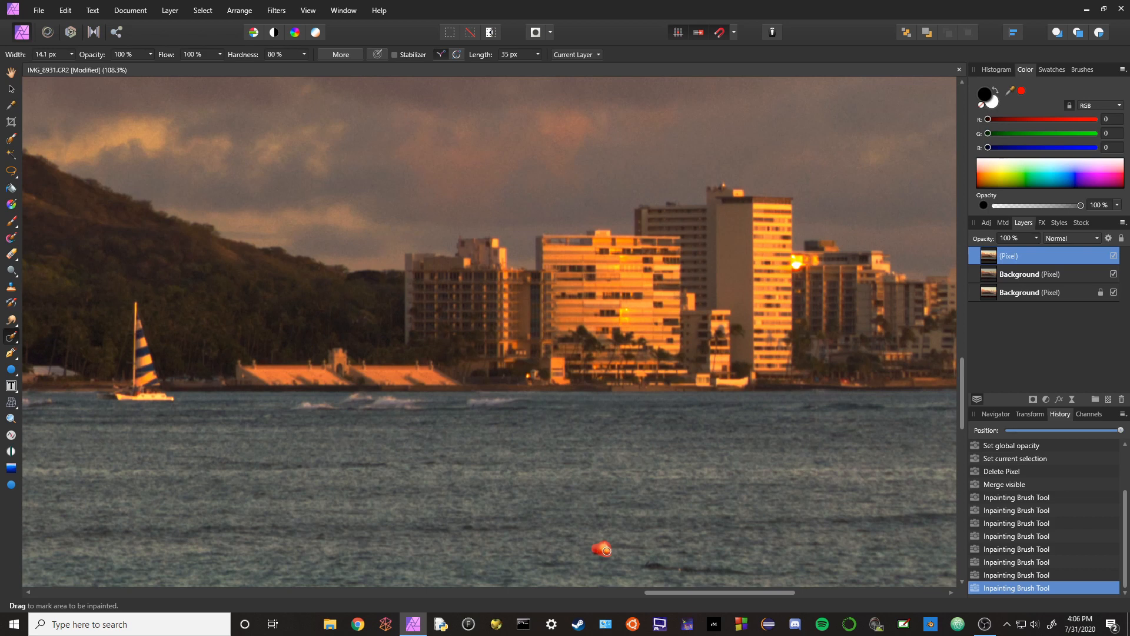
{"action": "scroll", "coordinate": [648, 546], "scroll_direction": "down", "scroll_amount": 5}
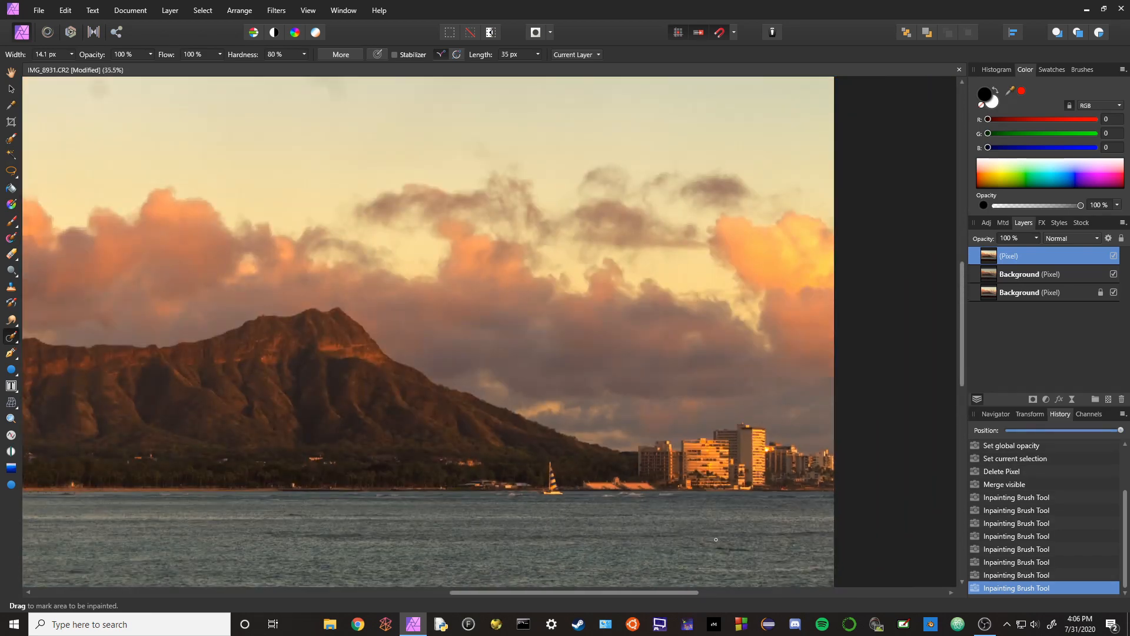
{"action": "scroll", "coordinate": [715, 539], "scroll_direction": "down", "scroll_amount": 2}
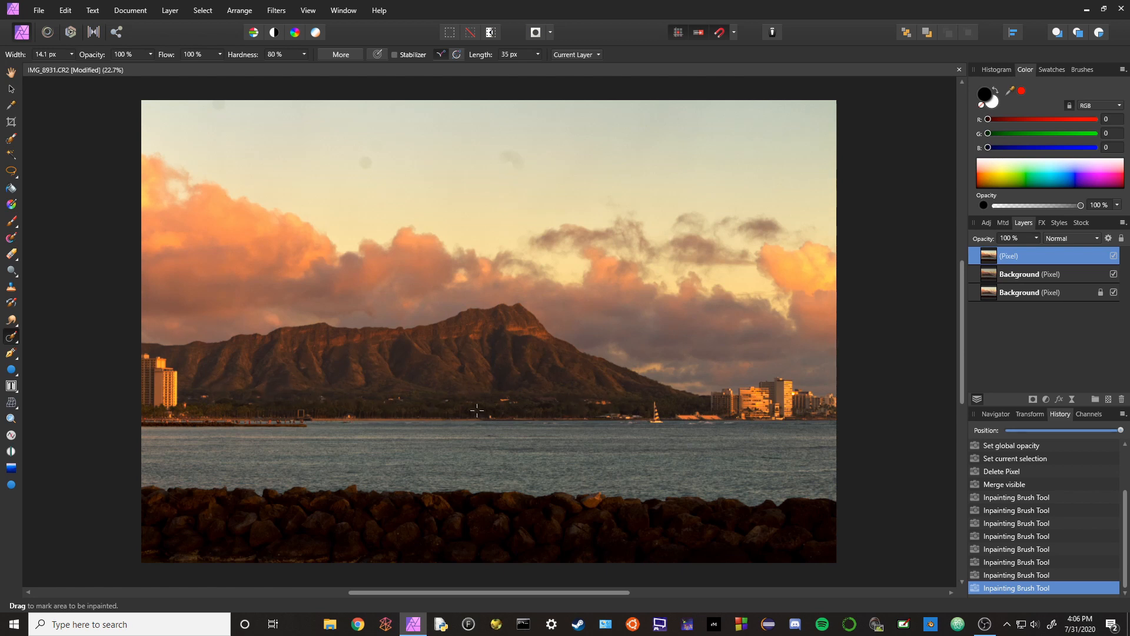
- Enlarge the Inpainting Brush to 37.6 px and paint out the row of sunlit houses on the wooded slope near the sailboat
{"action": "scroll", "coordinate": [513, 410], "scroll_direction": "up", "scroll_amount": 8}
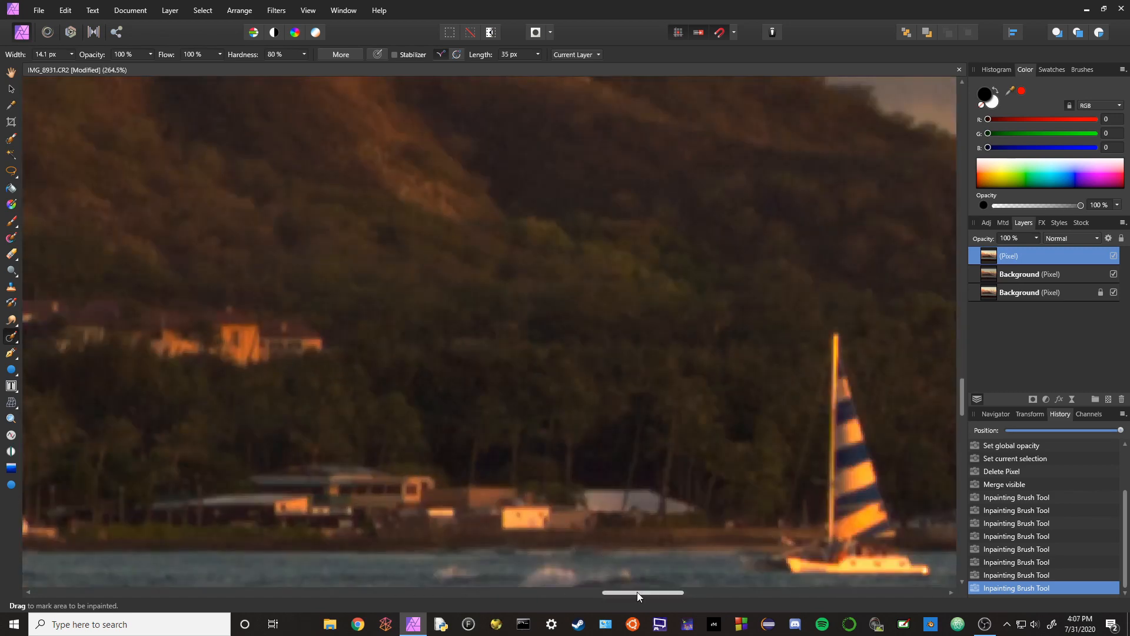
{"action": "mouse_move", "coordinate": [639, 596]}
{"action": "left_mouse_down"}
{"action": "mouse_move", "coordinate": [573, 596]}
{"action": "mouse_move", "coordinate": [600, 596]}
{"action": "left_mouse_up"}
{"action": "key", "text": "bracketright"}
{"action": "key", "text": "bracketright"}
{"action": "key", "text": "bracketright"}
{"action": "key", "text": "bracketright"}
{"action": "key", "text": "bracketright"}
{"action": "key", "text": "bracketright"}
{"action": "key", "text": "bracketright"}
{"action": "key", "text": "bracketright"}
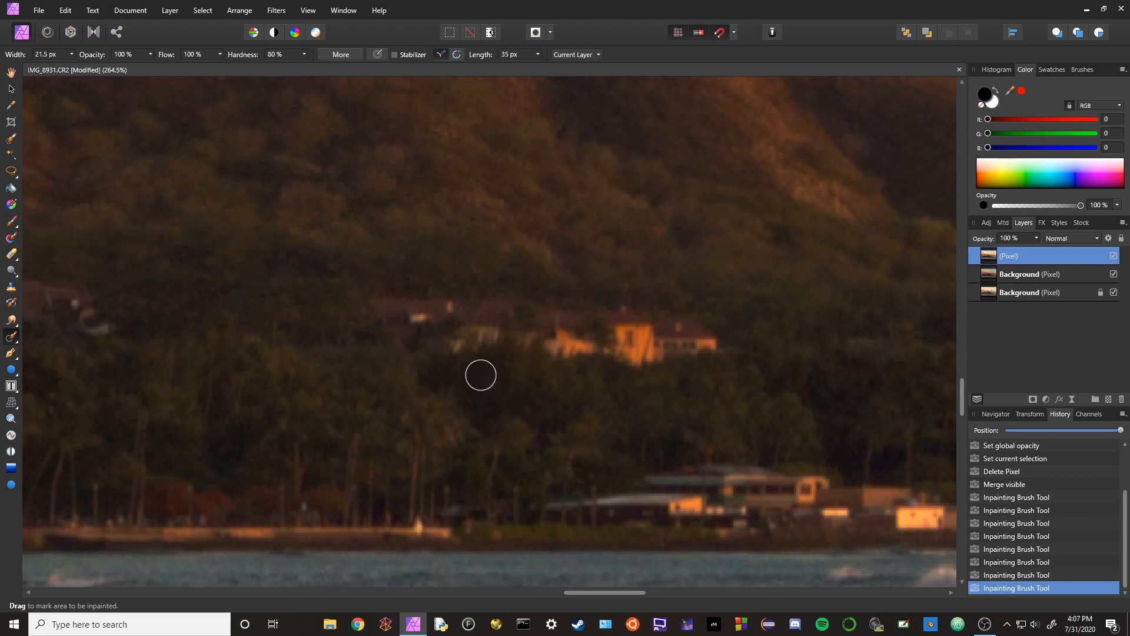
{"action": "mouse_move", "coordinate": [378, 331]}
{"action": "left_mouse_down"}
{"action": "mouse_move", "coordinate": [423, 316]}
{"action": "mouse_move", "coordinate": [716, 327]}
{"action": "mouse_move", "coordinate": [449, 338]}
{"action": "mouse_move", "coordinate": [606, 338]}
{"action": "left_mouse_up"}
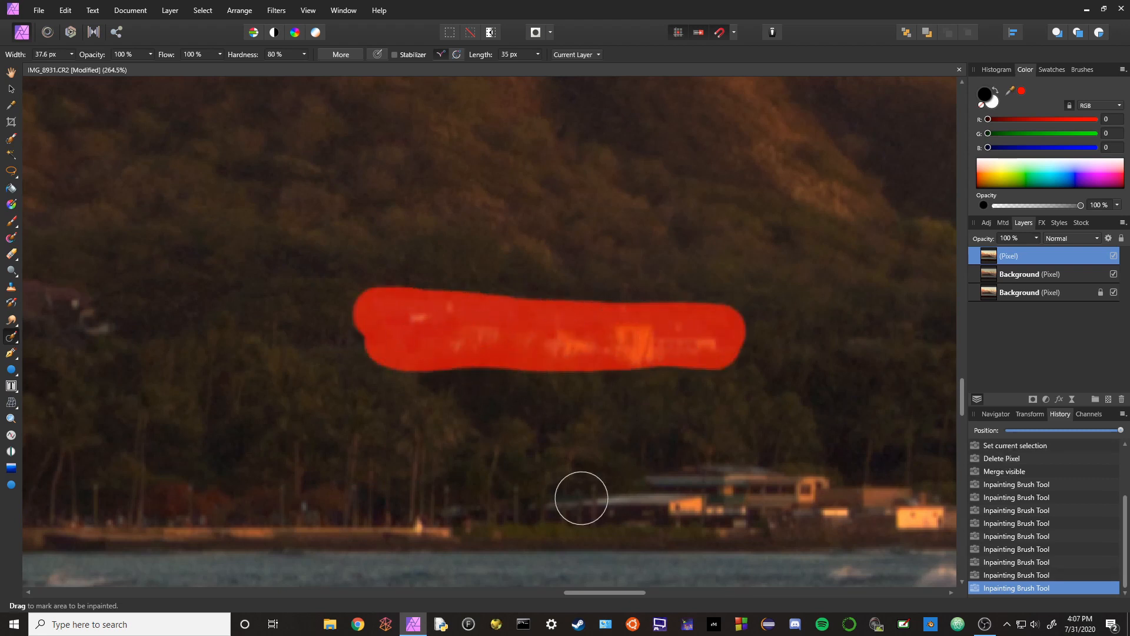
- Inpaint the next cluster of hillside houses and the sunlit white house with its neighbours among the trees
{"action": "mouse_move", "coordinate": [596, 592]}
{"action": "left_mouse_down"}
{"action": "mouse_move", "coordinate": [517, 595]}
{"action": "mouse_move", "coordinate": [533, 593]}
{"action": "left_mouse_up"}
{"action": "mouse_move", "coordinate": [489, 368]}
{"action": "left_mouse_down"}
{"action": "mouse_move", "coordinate": [606, 310]}
{"action": "mouse_move", "coordinate": [746, 304]}
{"action": "mouse_move", "coordinate": [682, 318]}
{"action": "mouse_move", "coordinate": [516, 304]}
{"action": "mouse_move", "coordinate": [608, 281]}
{"action": "mouse_move", "coordinate": [739, 291]}
{"action": "left_mouse_up"}
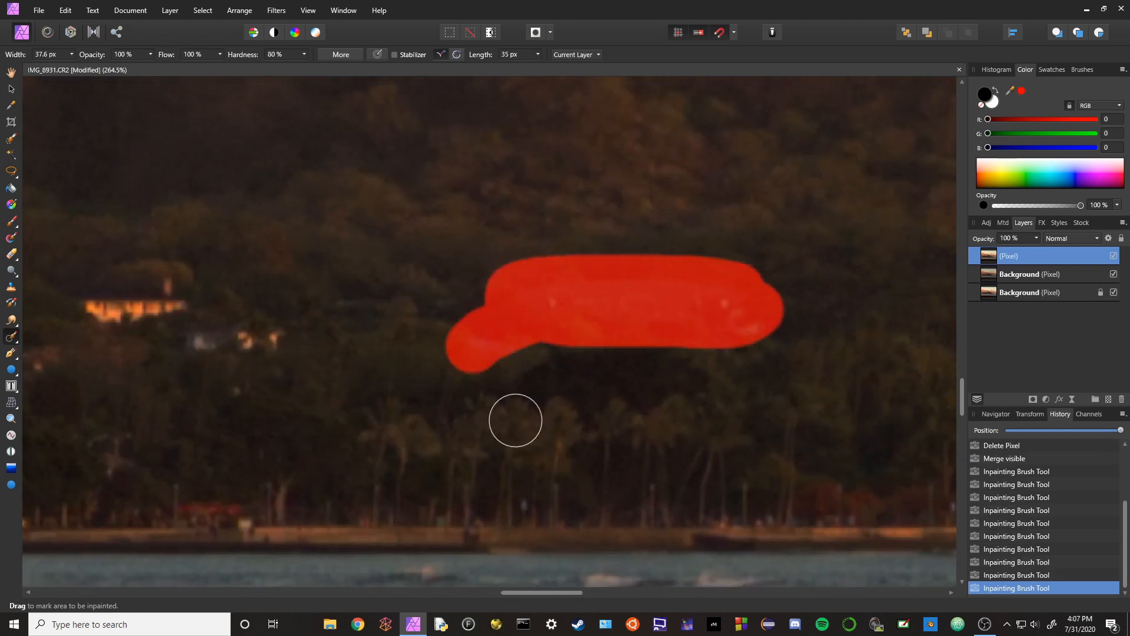
{"action": "left_click_drag", "start_coordinate": [529, 593], "coordinate": [487, 598]}
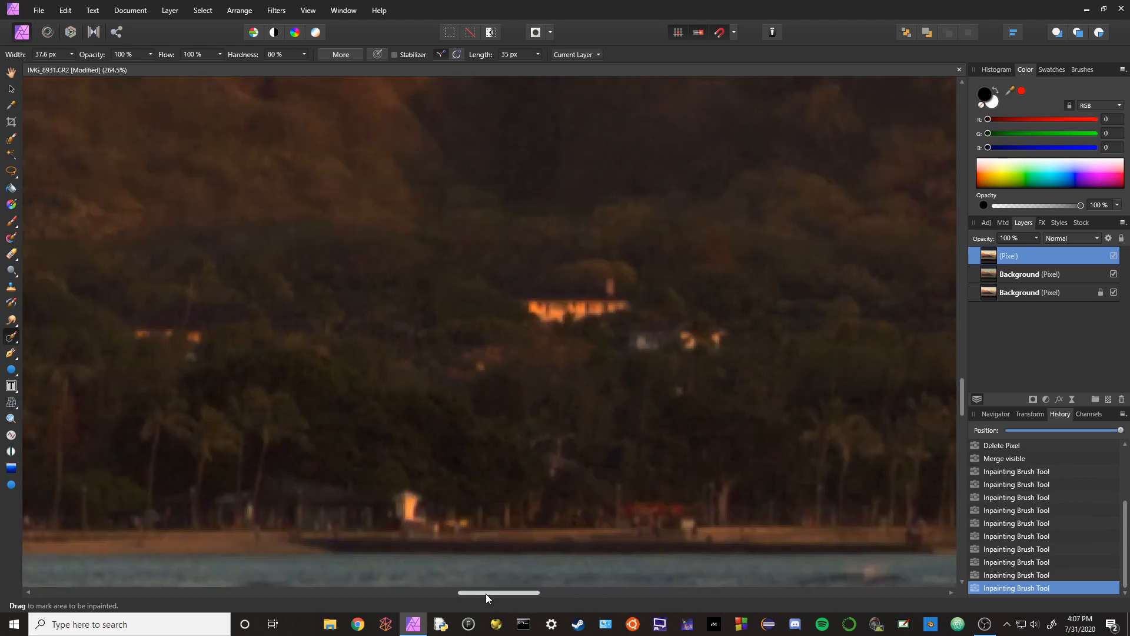
{"action": "mouse_move", "coordinate": [507, 309]}
{"action": "left_mouse_down"}
{"action": "mouse_move", "coordinate": [676, 328]}
{"action": "mouse_move", "coordinate": [682, 338]}
{"action": "left_mouse_up"}
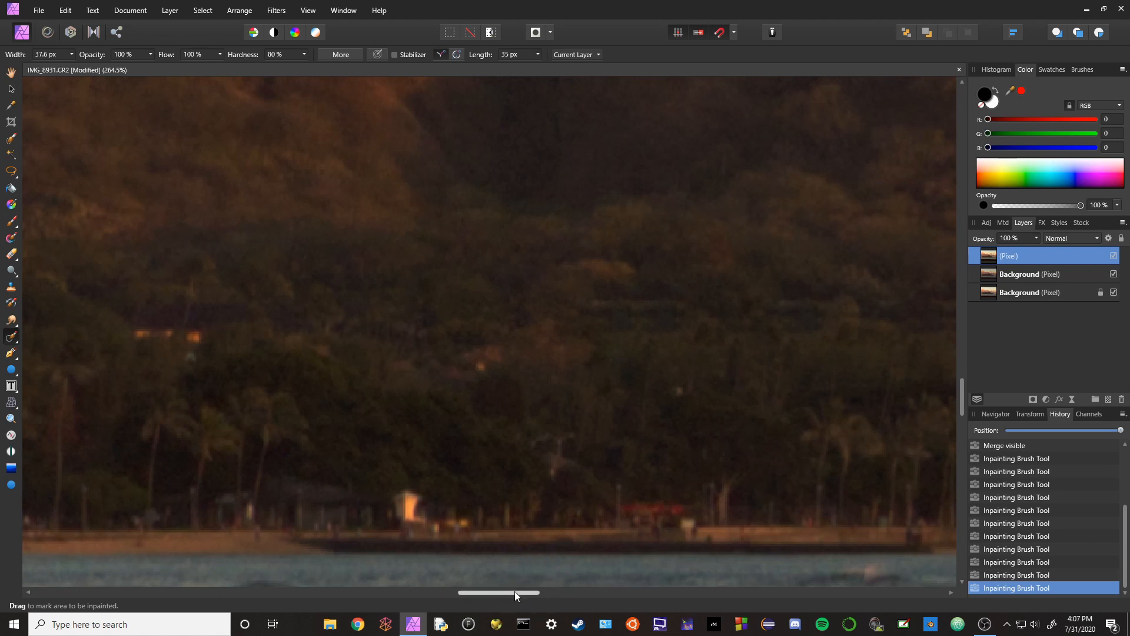
- Inpaint the remaining orange-lit spots in the trees and the pale-roofed house above the palm-lined beach
{"action": "left_click_drag", "start_coordinate": [514, 591], "coordinate": [476, 596]}
{"action": "mouse_move", "coordinate": [475, 334]}
{"action": "left_mouse_down"}
{"action": "mouse_move", "coordinate": [513, 328]}
{"action": "mouse_move", "coordinate": [545, 340]}
{"action": "mouse_move", "coordinate": [534, 325]}
{"action": "mouse_move", "coordinate": [537, 283]}
{"action": "left_mouse_up"}
{"action": "left_click_drag", "start_coordinate": [816, 363], "coordinate": [846, 360]}
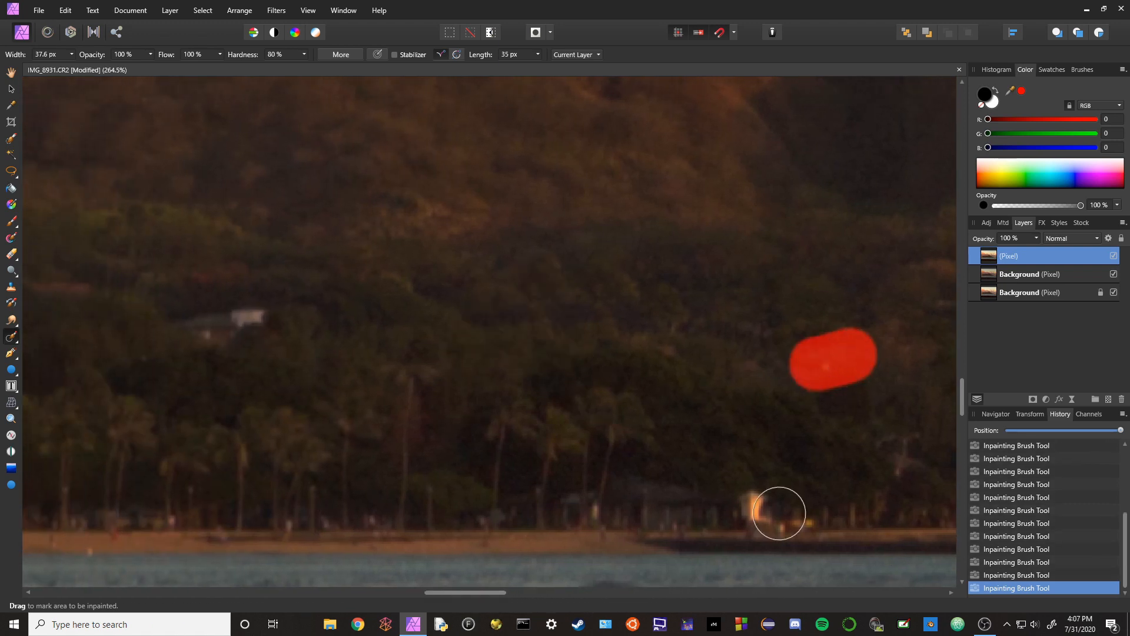
{"action": "left_click_drag", "start_coordinate": [472, 590], "coordinate": [439, 592]}
{"action": "mouse_move", "coordinate": [492, 323]}
{"action": "left_mouse_down"}
{"action": "mouse_move", "coordinate": [558, 318]}
{"action": "mouse_move", "coordinate": [575, 330]}
{"action": "left_mouse_up"}
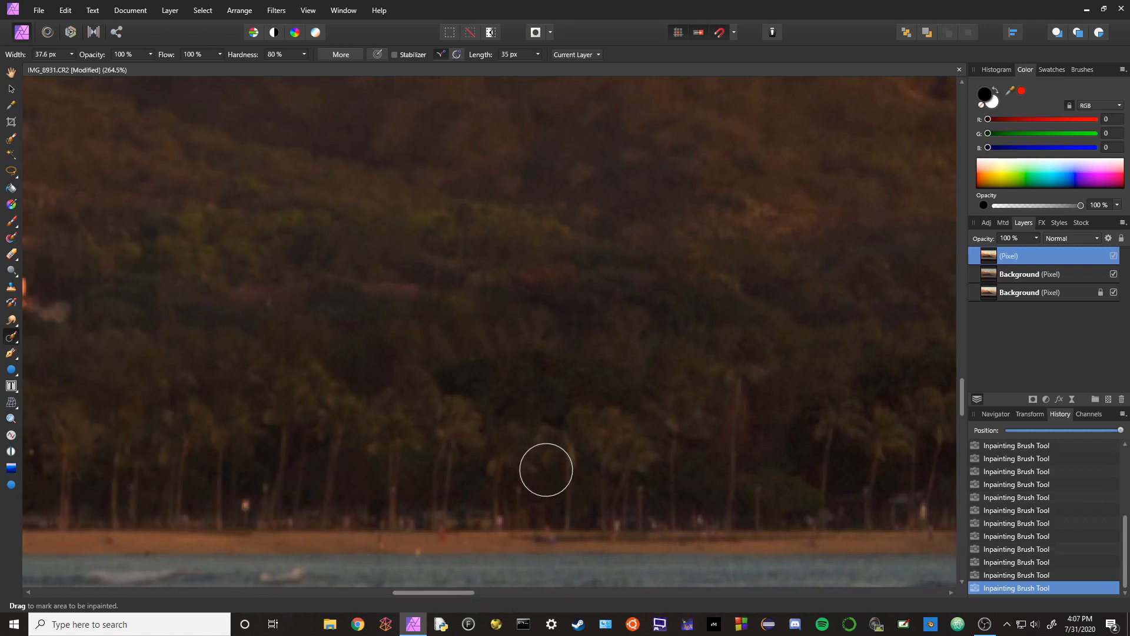
- Inpaint the orange-lit roofs among the hillside trees and the small bright spots on the slope above the beach pavilion
{"action": "left_click_drag", "start_coordinate": [465, 592], "coordinate": [409, 593]}
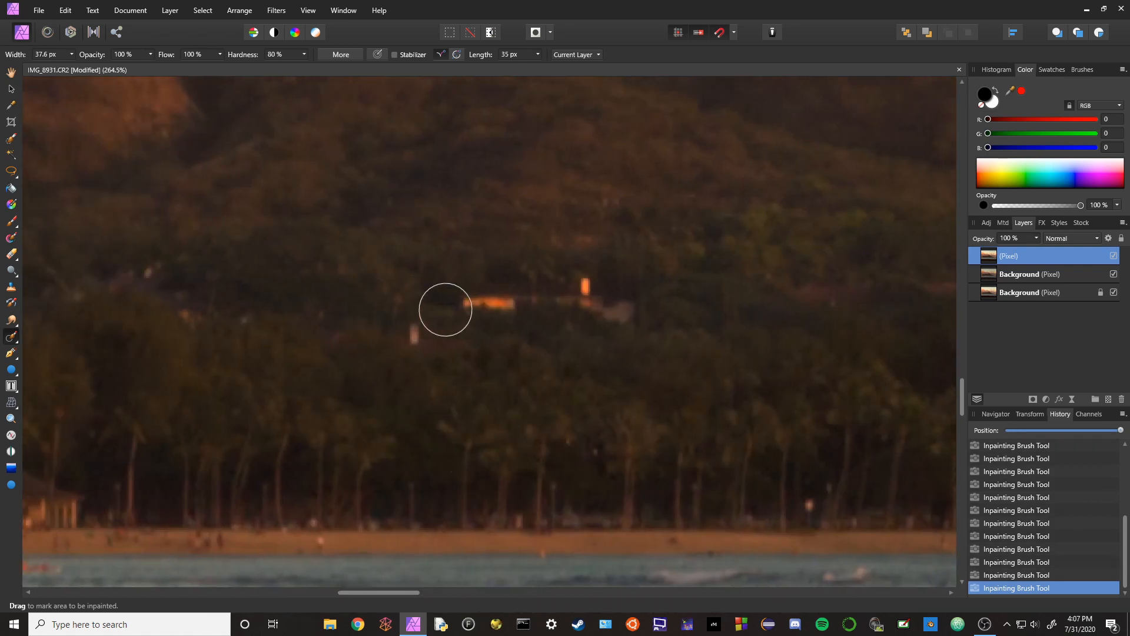
{"action": "mouse_move", "coordinate": [447, 304]}
{"action": "left_mouse_down"}
{"action": "mouse_move", "coordinate": [555, 295]}
{"action": "mouse_move", "coordinate": [613, 310]}
{"action": "mouse_move", "coordinate": [555, 326]}
{"action": "left_mouse_up"}
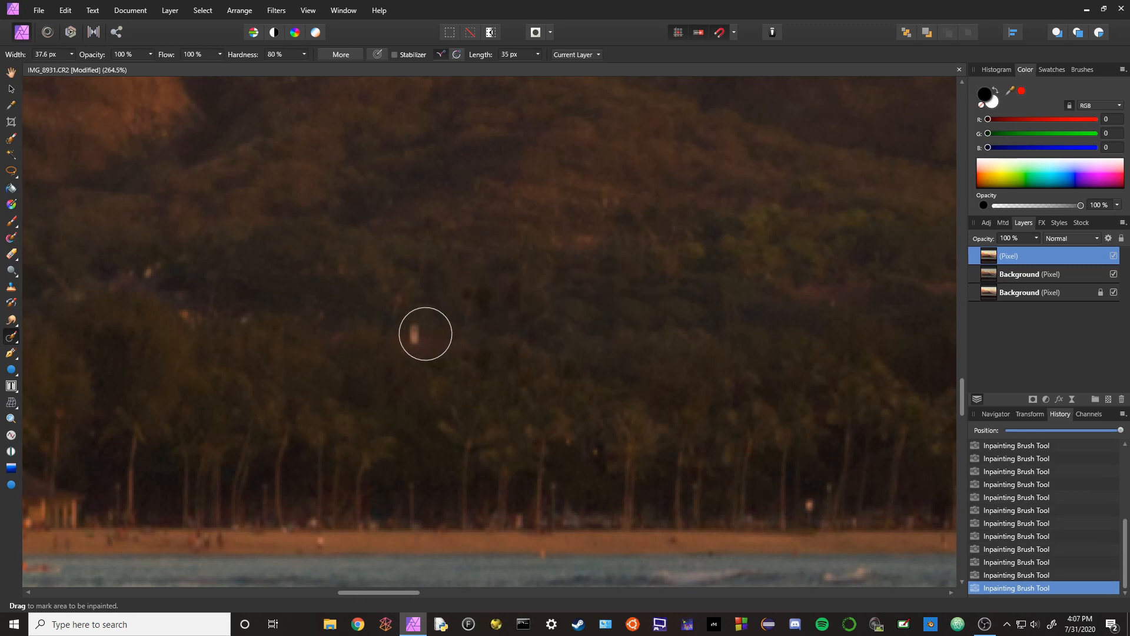
{"action": "left_click_drag", "start_coordinate": [401, 595], "coordinate": [361, 594]}
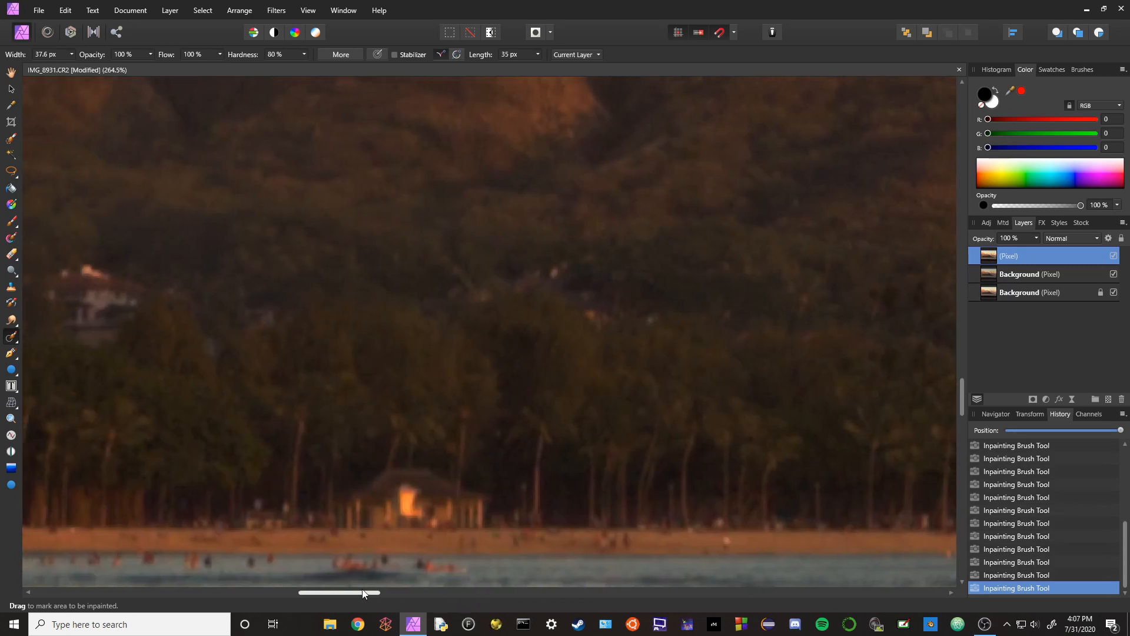
{"action": "mouse_move", "coordinate": [530, 276]}
{"action": "left_mouse_down"}
{"action": "mouse_move", "coordinate": [600, 311]}
{"action": "mouse_move", "coordinate": [645, 307]}
{"action": "left_mouse_up"}
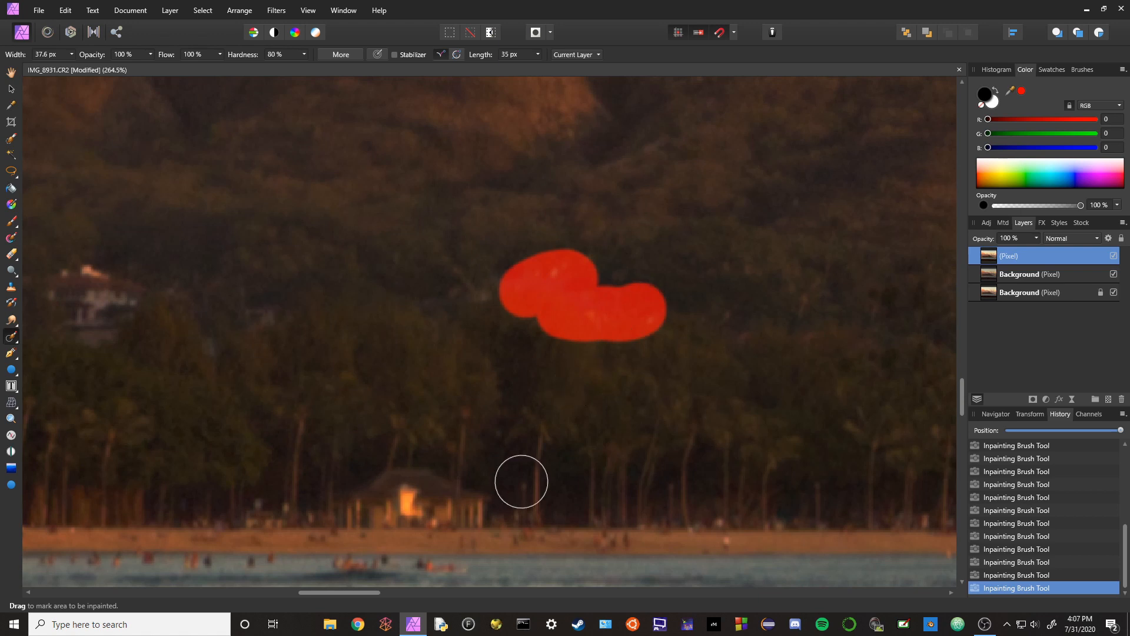
- Inpaint the red-roofed white house and the two sunlit roofs in the trees behind the pier
{"action": "left_click_drag", "start_coordinate": [360, 596], "coordinate": [330, 594]}
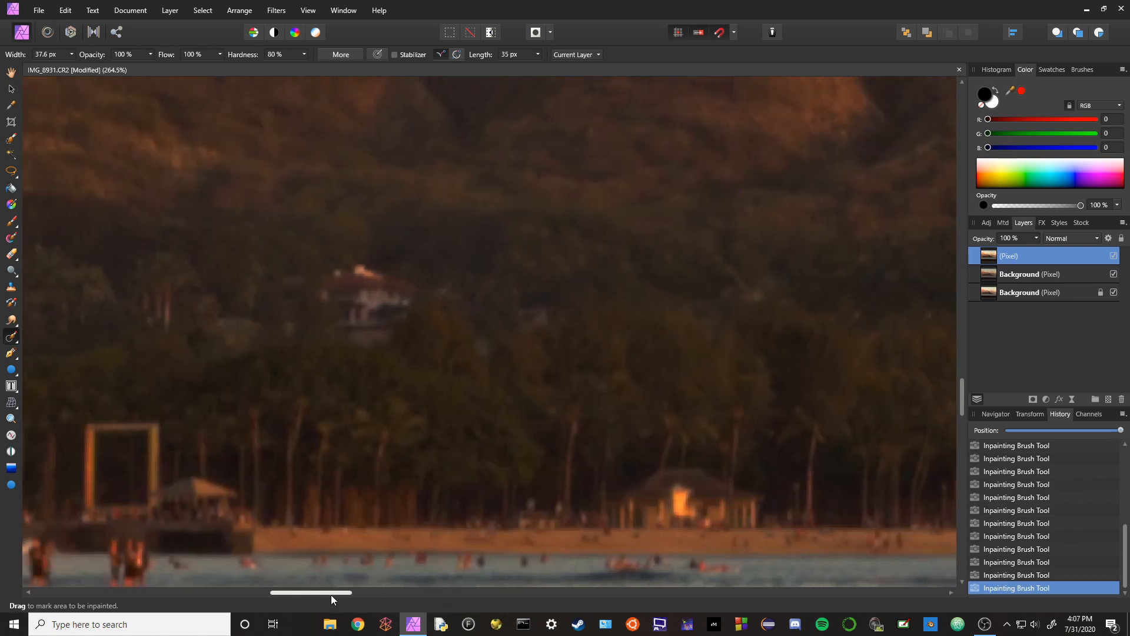
{"action": "mouse_move", "coordinate": [345, 323]}
{"action": "left_mouse_down"}
{"action": "mouse_move", "coordinate": [404, 277]}
{"action": "mouse_move", "coordinate": [375, 324]}
{"action": "mouse_move", "coordinate": [469, 328]}
{"action": "mouse_move", "coordinate": [479, 356]}
{"action": "left_mouse_up"}
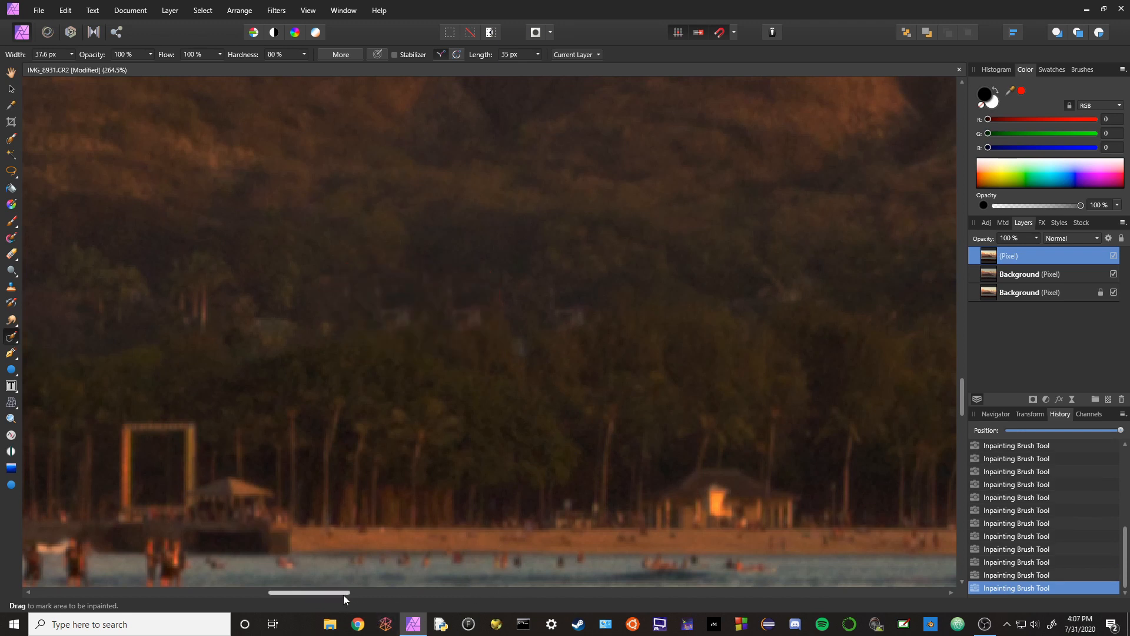
{"action": "left_click_drag", "start_coordinate": [344, 594], "coordinate": [263, 596]}
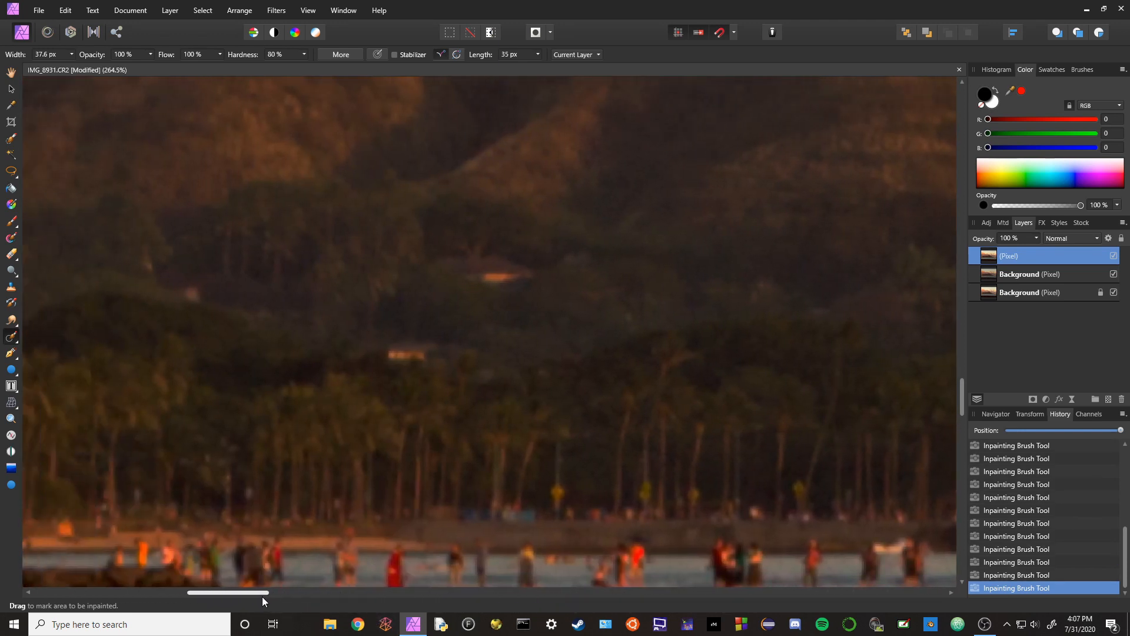
{"action": "left_click_drag", "start_coordinate": [373, 355], "coordinate": [428, 354]}
{"action": "left_click_drag", "start_coordinate": [474, 270], "coordinate": [530, 271]}
- Inpaint the remaining lit spots, the orange-lit house and the pale rooftop on the slope beside the yellow high-rise tower
{"action": "left_click_drag", "start_coordinate": [267, 591], "coordinate": [235, 592]}
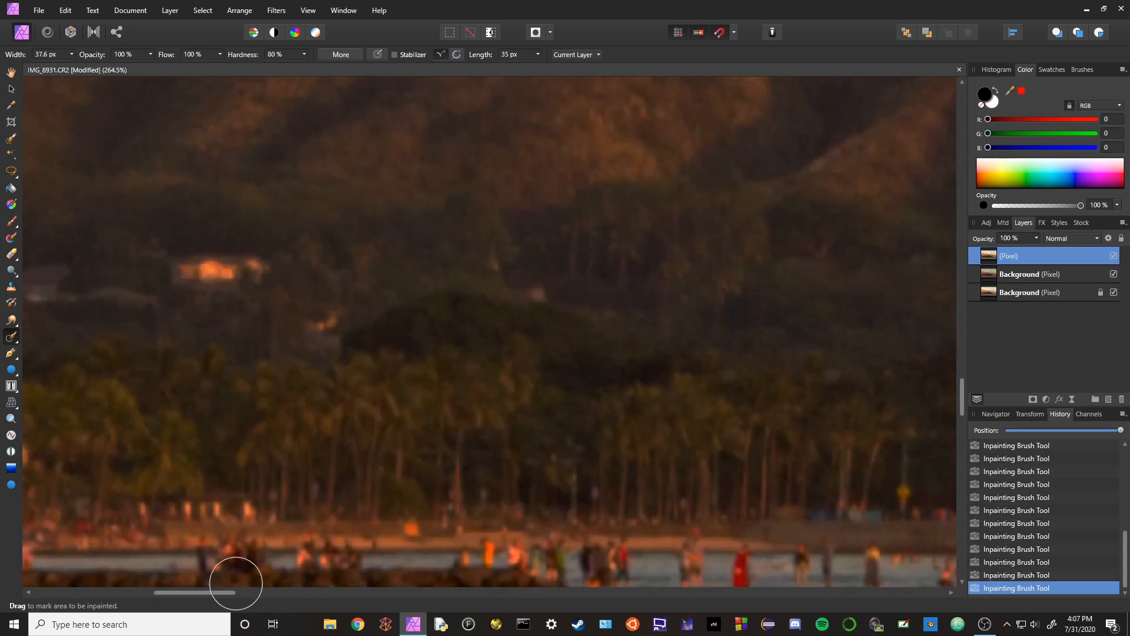
{"action": "left_click_drag", "start_coordinate": [490, 298], "coordinate": [575, 298]}
{"action": "left_click_drag", "start_coordinate": [318, 331], "coordinate": [336, 323]}
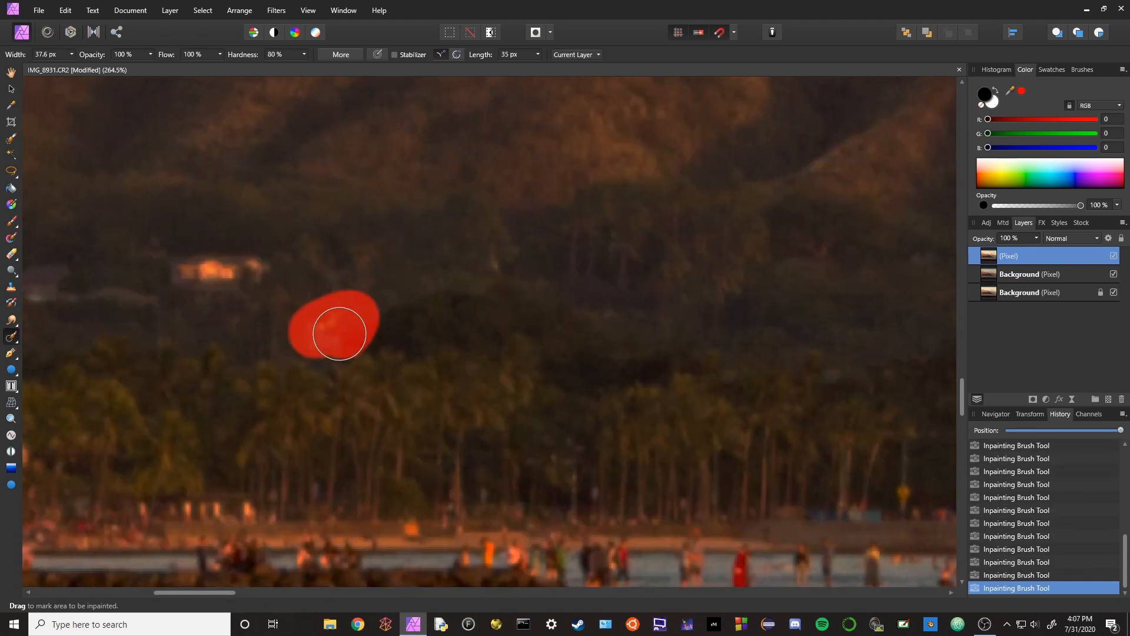
{"action": "left_click_drag", "start_coordinate": [190, 267], "coordinate": [268, 267]}
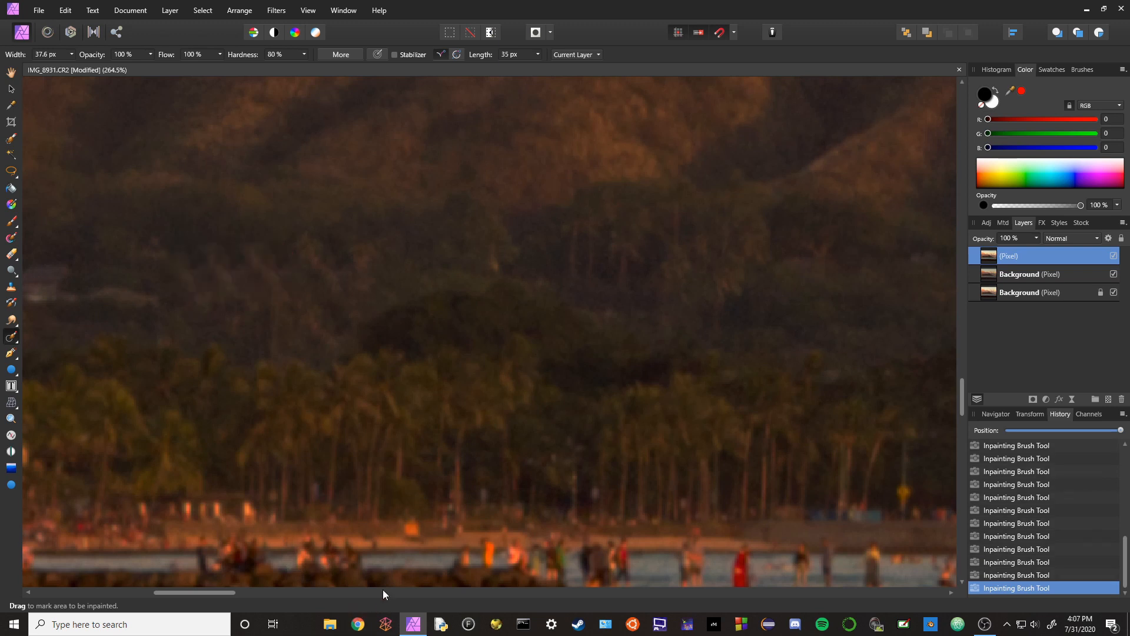
{"action": "left_click_drag", "start_coordinate": [223, 591], "coordinate": [193, 591]}
{"action": "mouse_move", "coordinate": [322, 276]}
{"action": "left_mouse_down"}
{"action": "mouse_move", "coordinate": [374, 278]}
{"action": "mouse_move", "coordinate": [385, 292]}
{"action": "left_mouse_up"}
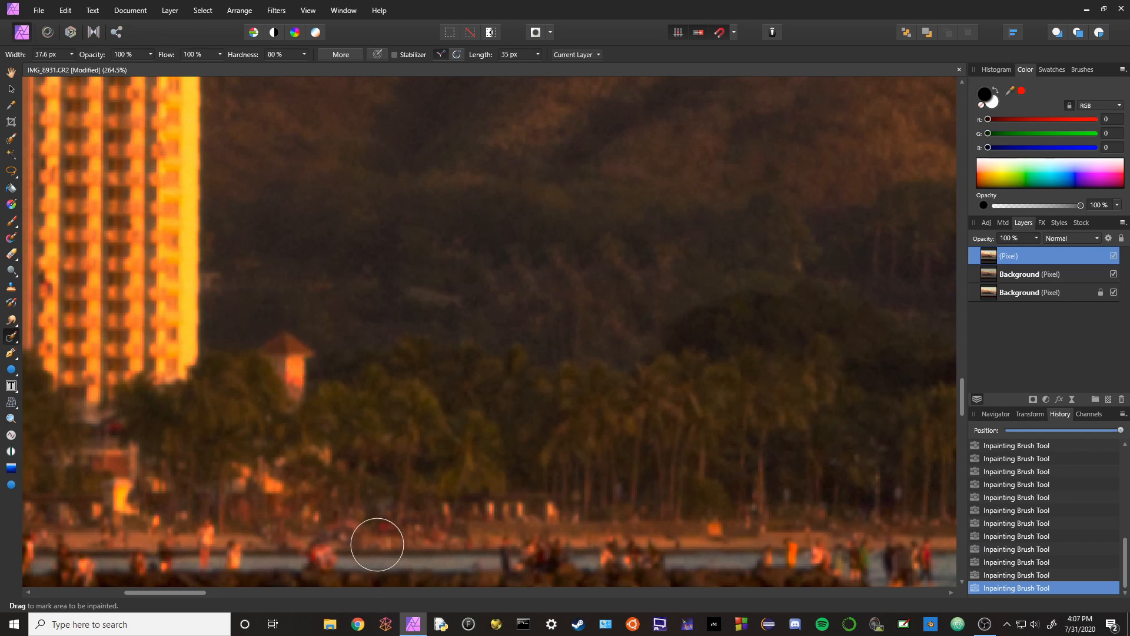
- Reduce the Inpainting Brush to 12 px and paint out the brightly lit hut on the shoreline in front of the trees
{"action": "key", "text": "ctrl+0"}
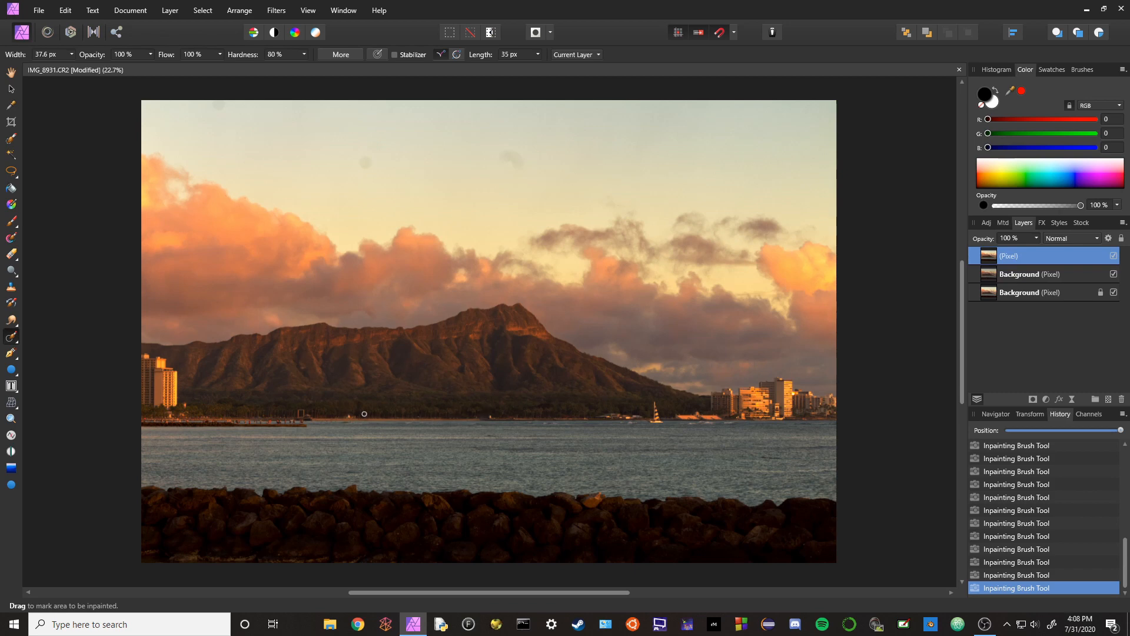
{"action": "scroll", "coordinate": [365, 414], "scroll_direction": "up", "scroll_amount": 10}
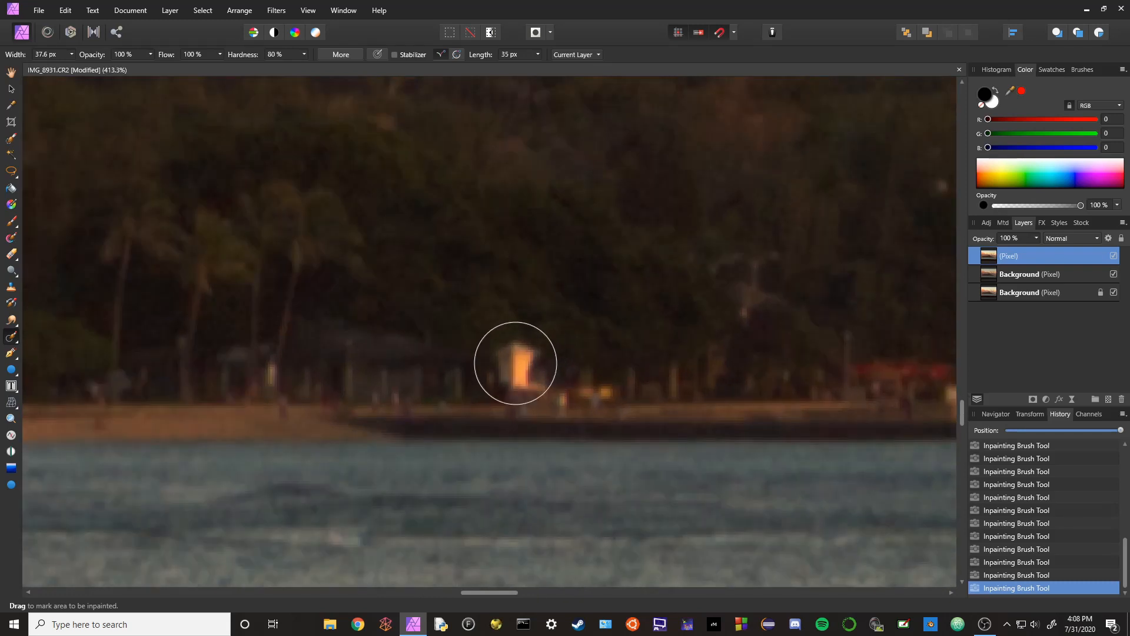
{"action": "key", "text": "bracketleft"}
{"action": "key", "text": "bracketleft"}
{"action": "key", "text": "bracketleft"}
{"action": "key", "text": "bracketleft"}
{"action": "key", "text": "bracketleft"}
{"action": "key", "text": "bracketleft"}
{"action": "key", "text": "bracketleft"}
{"action": "key", "text": "bracketleft"}
{"action": "key", "text": "bracketleft"}
{"action": "key", "text": "bracketleft"}
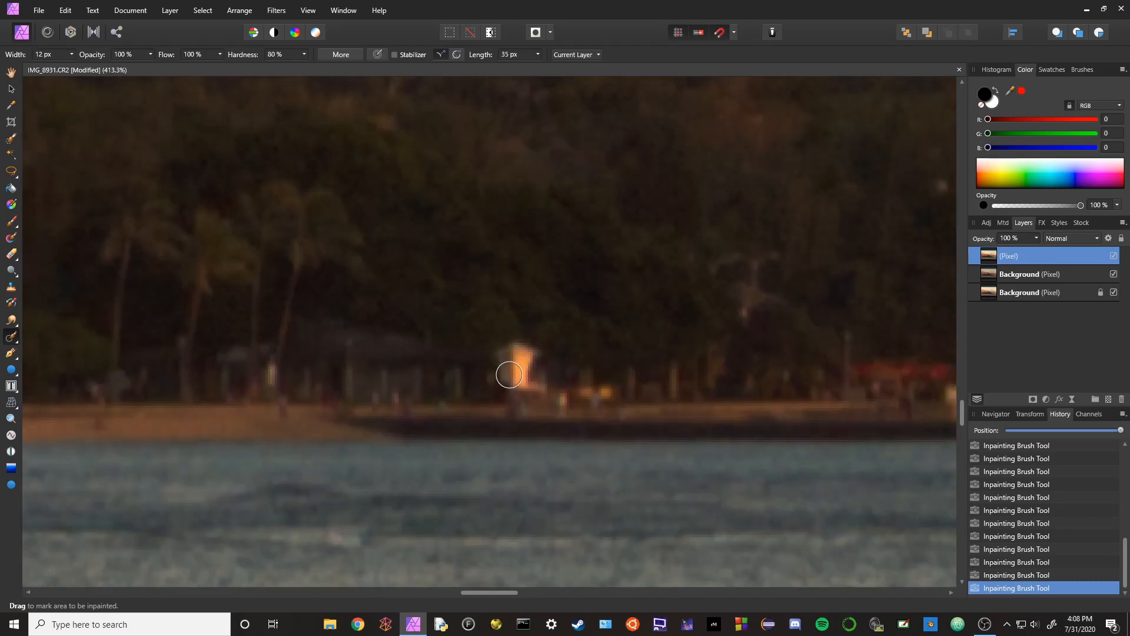
{"action": "mouse_move", "coordinate": [505, 369]}
{"action": "left_mouse_down"}
{"action": "mouse_move", "coordinate": [522, 347]}
{"action": "mouse_move", "coordinate": [530, 374]}
{"action": "left_mouse_up"}
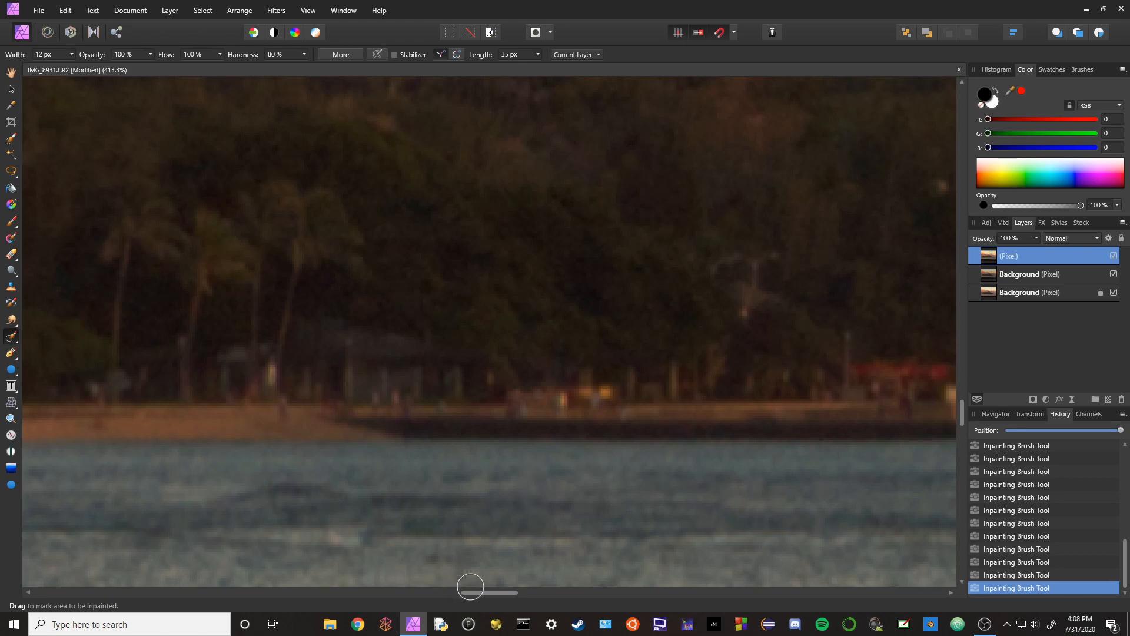
- Inpaint the glowing orange patch under the roof of the beach pavilion
{"action": "left_click_drag", "start_coordinate": [474, 592], "coordinate": [321, 592]}
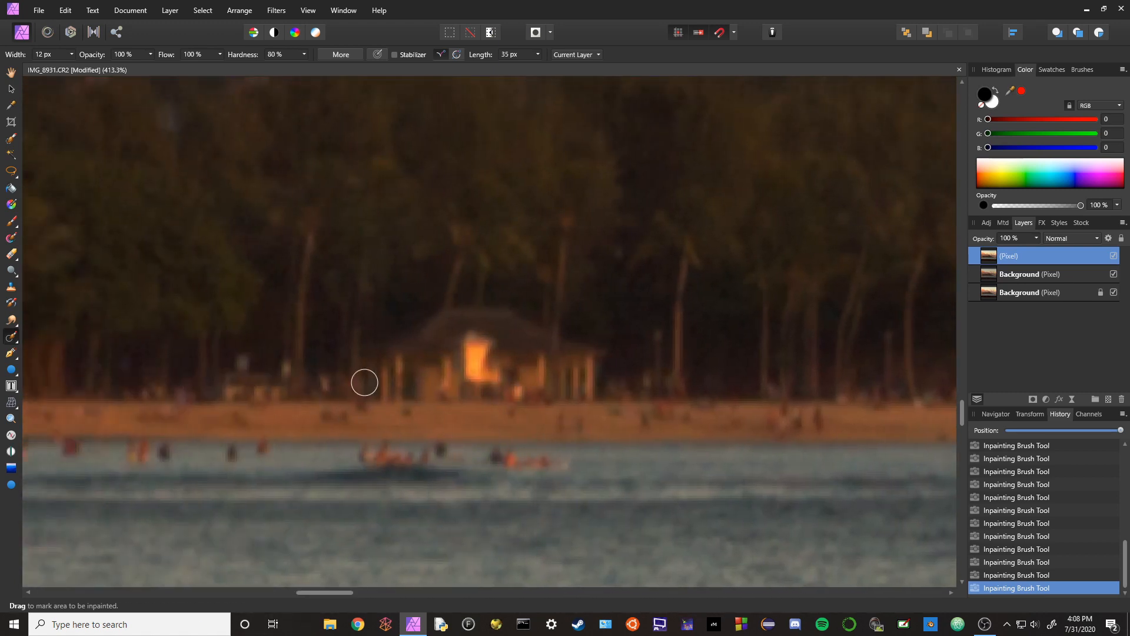
{"action": "mouse_move", "coordinate": [469, 341]}
{"action": "left_mouse_down"}
{"action": "mouse_move", "coordinate": [471, 369]}
{"action": "mouse_move", "coordinate": [491, 366]}
{"action": "mouse_move", "coordinate": [482, 342]}
{"action": "left_mouse_up"}
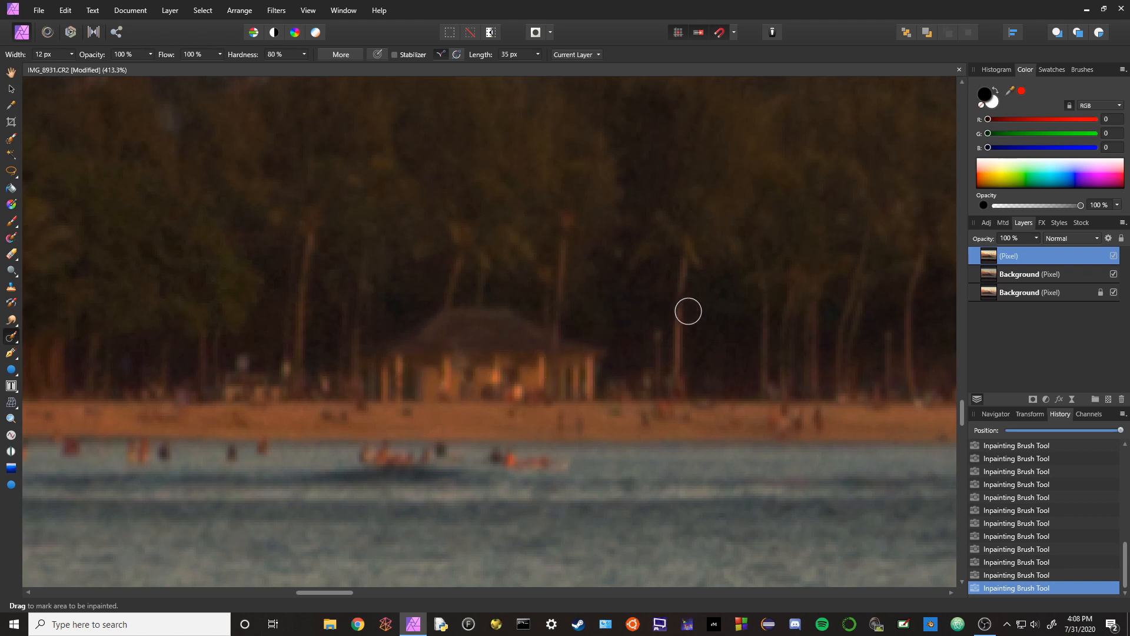
{"action": "key", "text": "ctrl+0"}
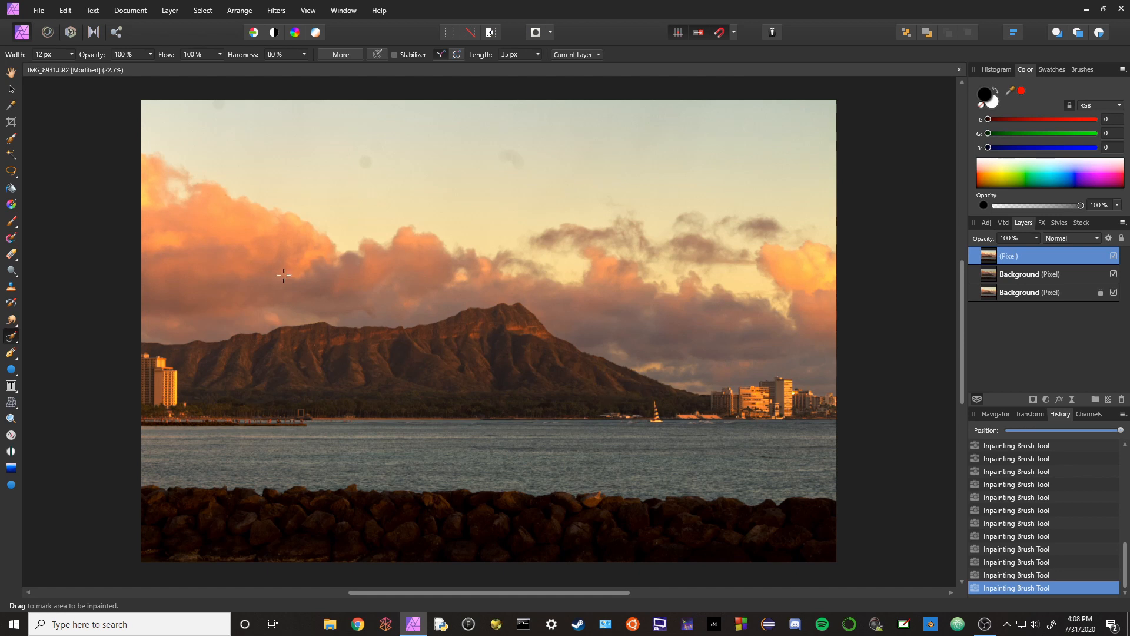
- Add a live Unsharp Mask filter layer with a 7.1 px radius and a factor of 1.026
{"action": "left_click", "coordinate": [170, 10]}
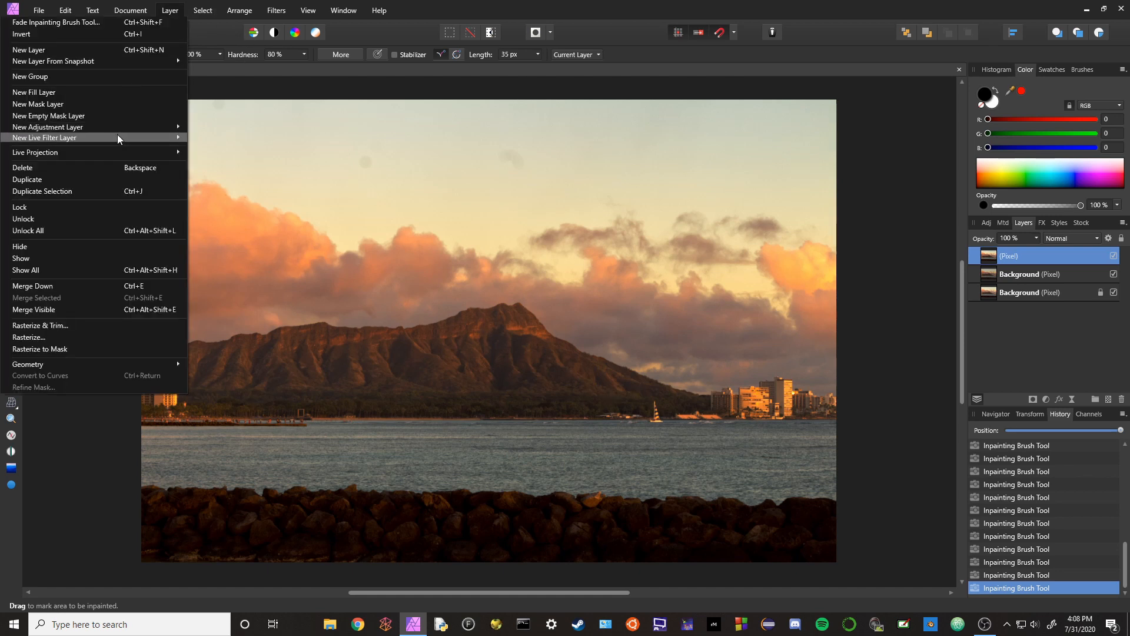
{"action": "mouse_move", "coordinate": [118, 137]}
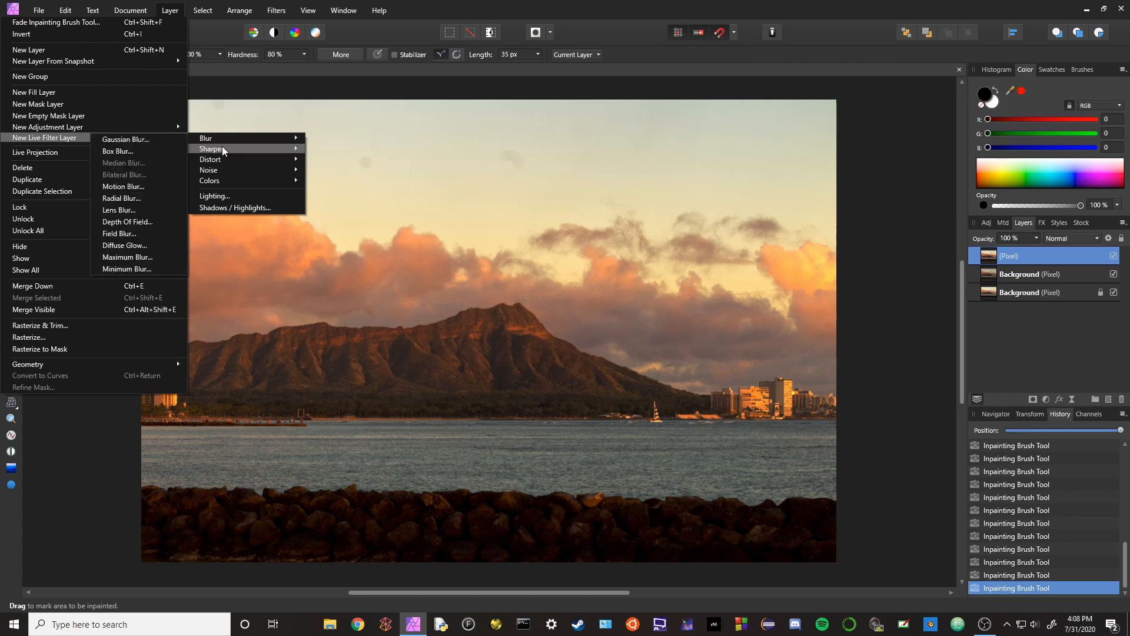
{"action": "mouse_move", "coordinate": [221, 148]}
{"action": "left_click", "coordinate": [151, 159]}
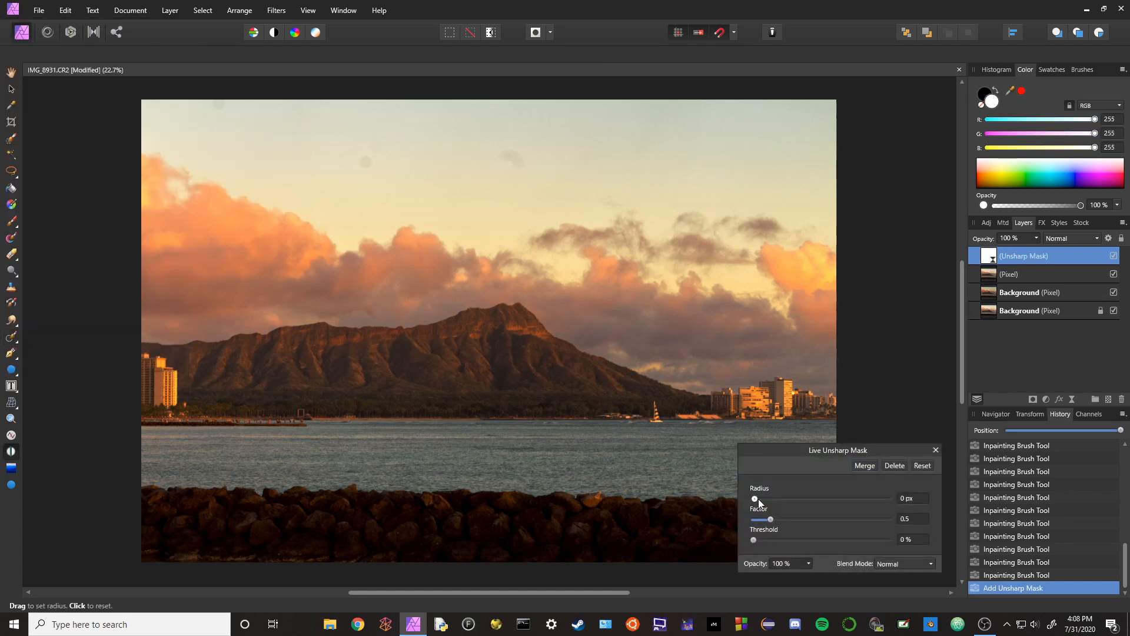
{"action": "left_click_drag", "start_coordinate": [755, 498], "coordinate": [790, 523]}
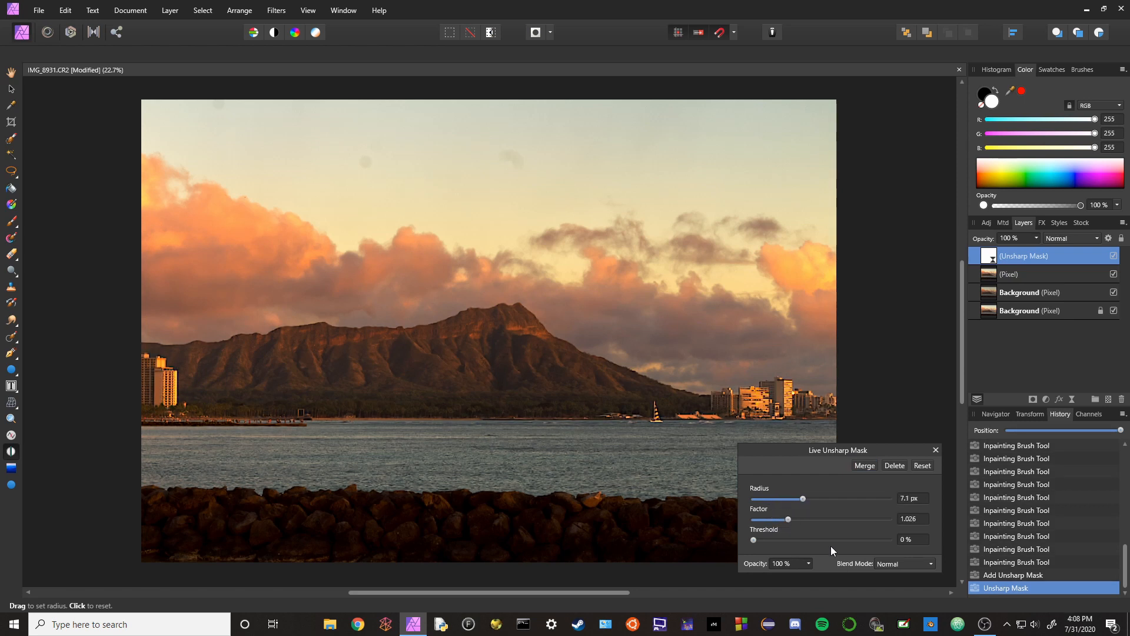
{"action": "left_click", "coordinate": [935, 450]}
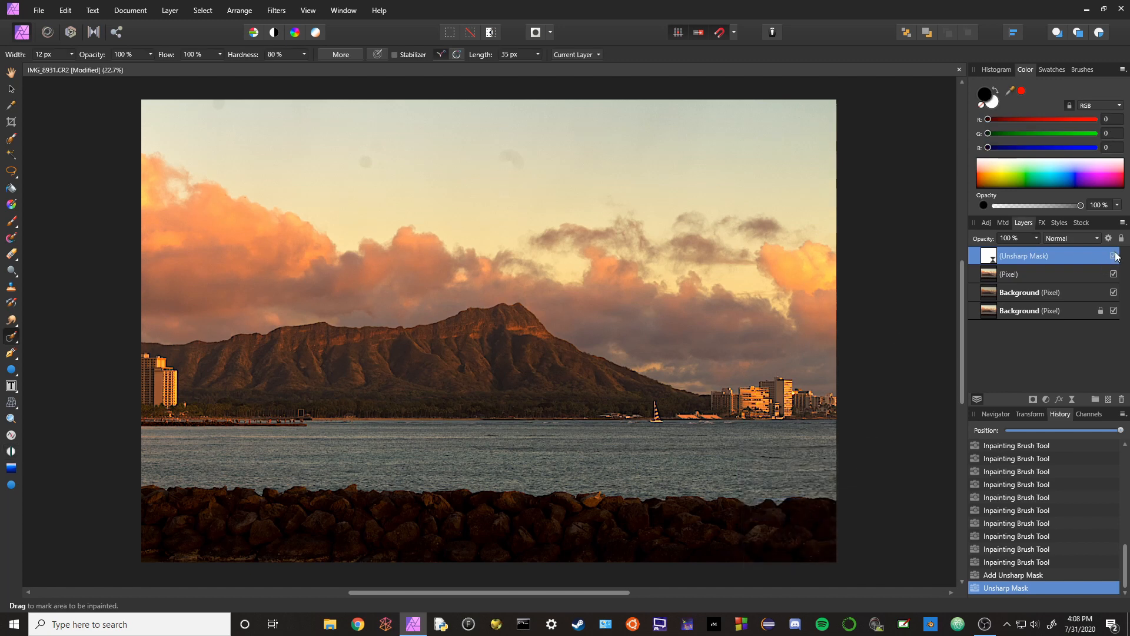
- Toggle the Unsharp Mask layer's visibility and examine the sharpening on the mountain ridge up close and in the full image
{"action": "left_click", "coordinate": [1113, 256]}
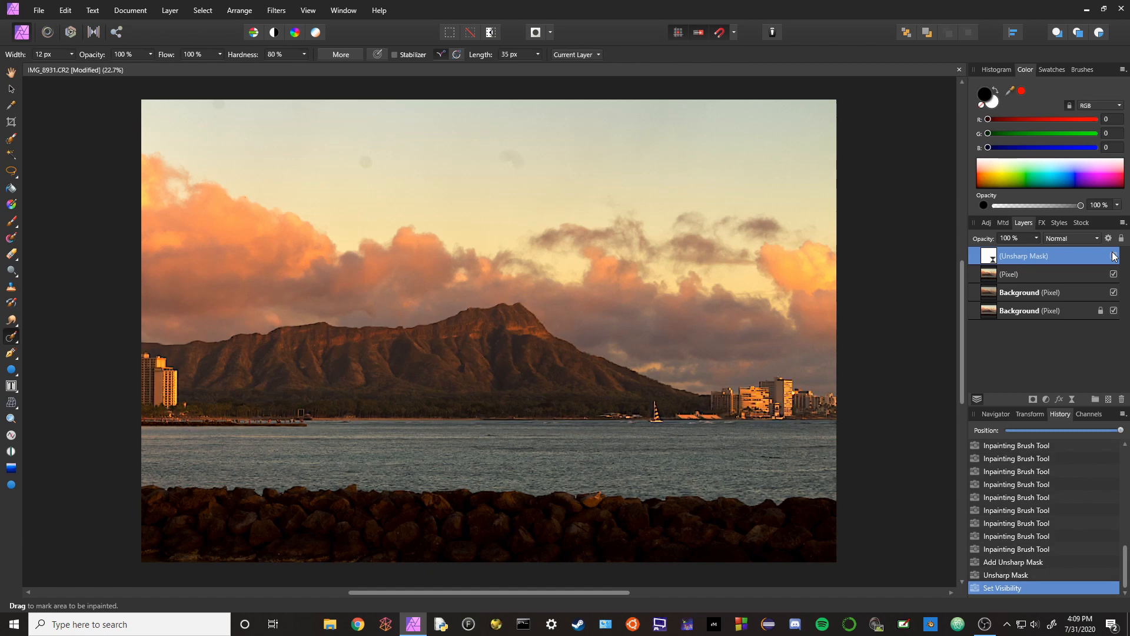
{"action": "scroll", "coordinate": [553, 353], "scroll_direction": "up", "scroll_amount": 4}
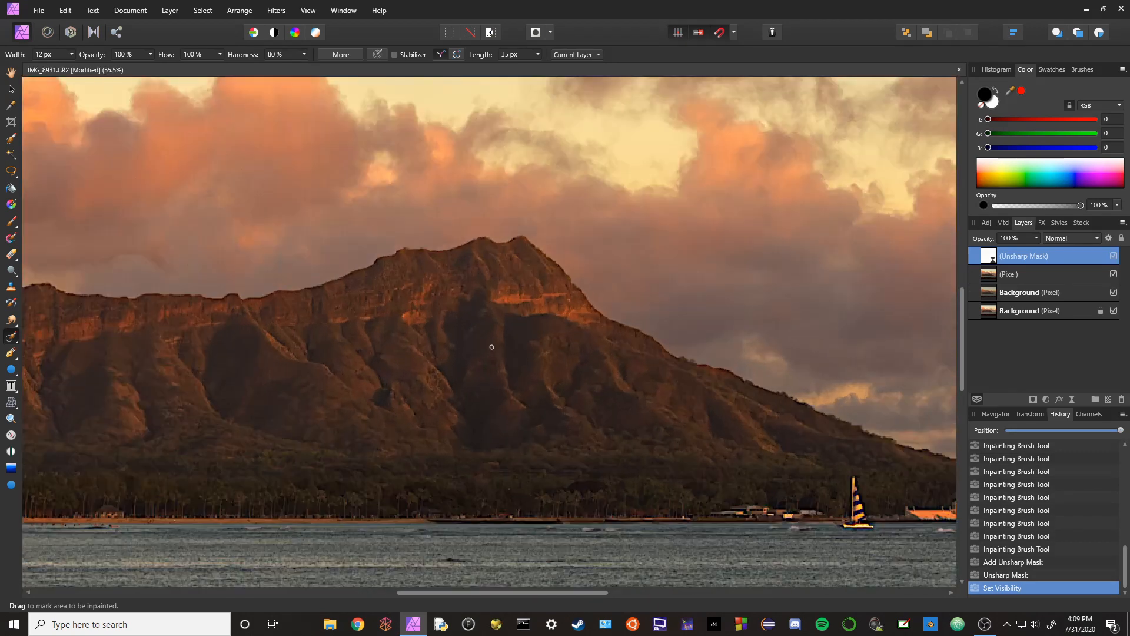
{"action": "scroll", "coordinate": [734, 492], "scroll_direction": "down", "scroll_amount": 4}
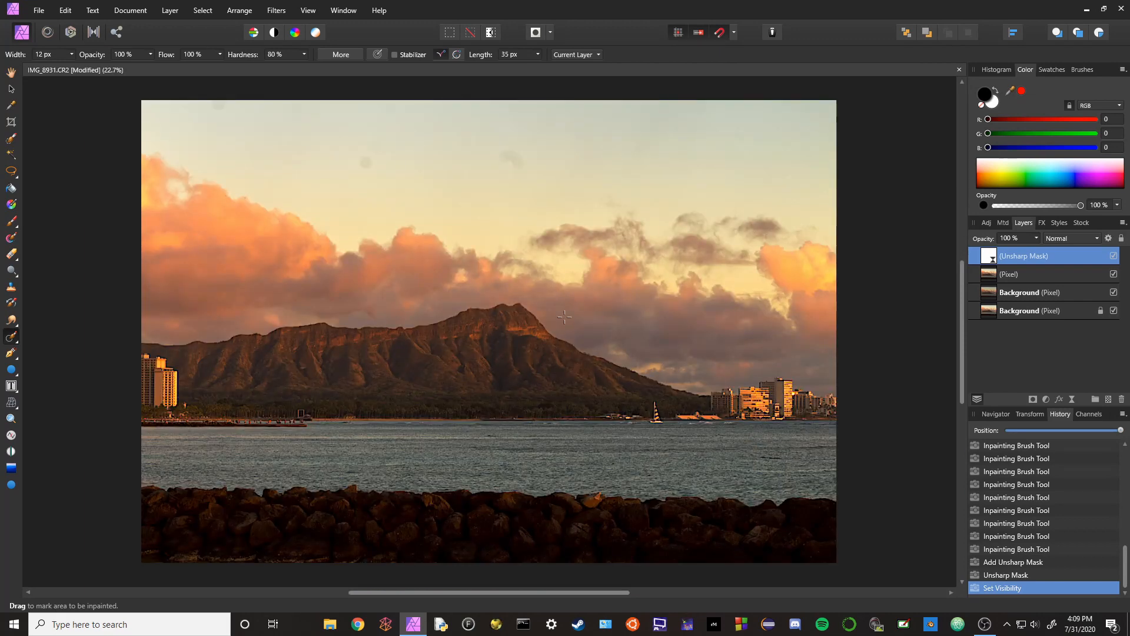
{"action": "scroll", "coordinate": [535, 315], "scroll_direction": "up", "scroll_amount": 6}
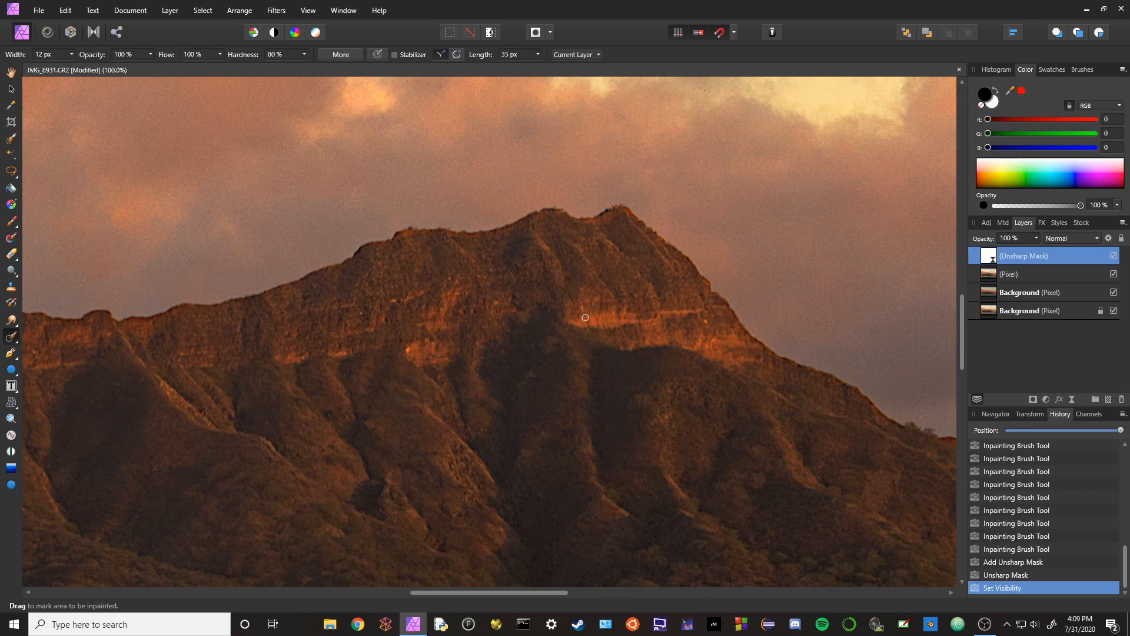
{"action": "key", "text": "ctrl+0"}
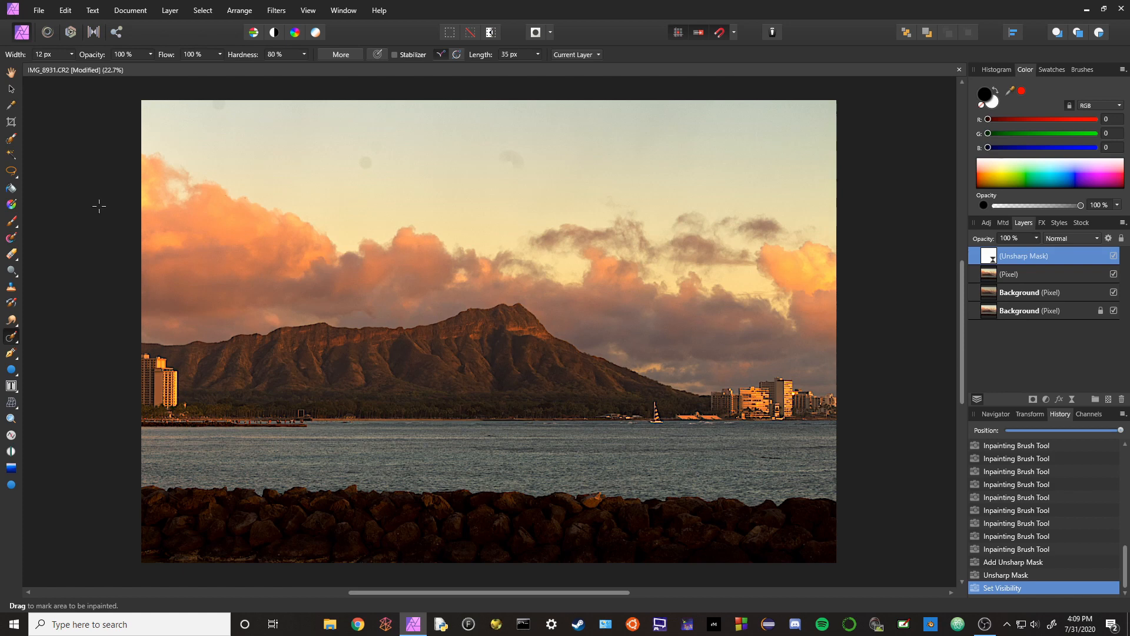
- Add a live Gaussian Blur filter layer with Preserve Alpha enabled and an 8 px radius, and invert its mask
{"action": "left_click", "coordinate": [169, 10]}
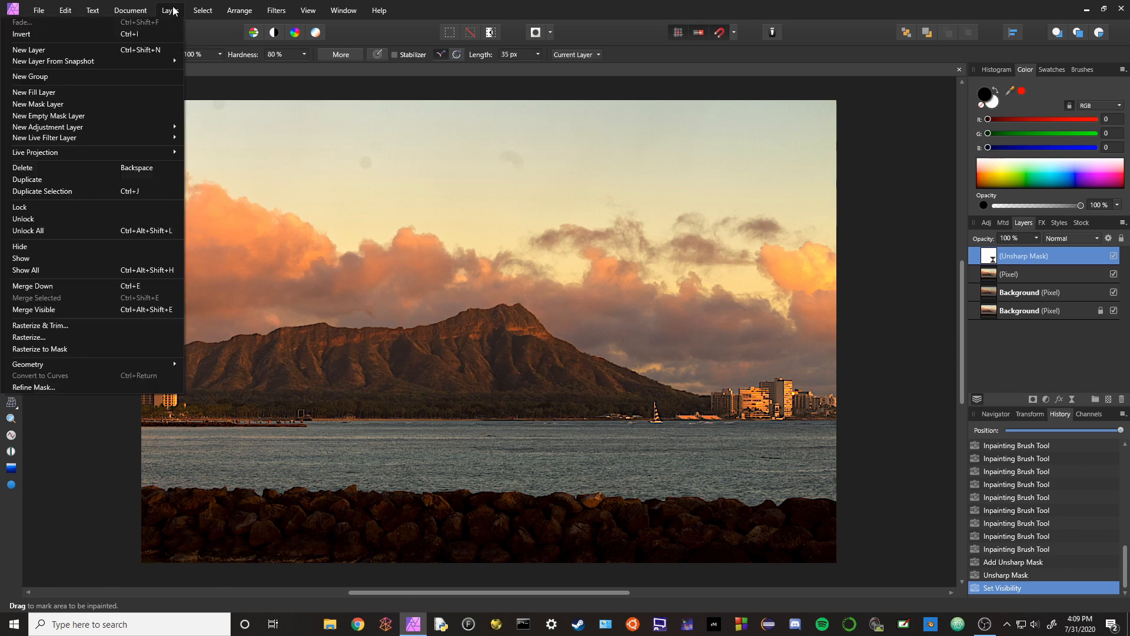
{"action": "mouse_move", "coordinate": [150, 138]}
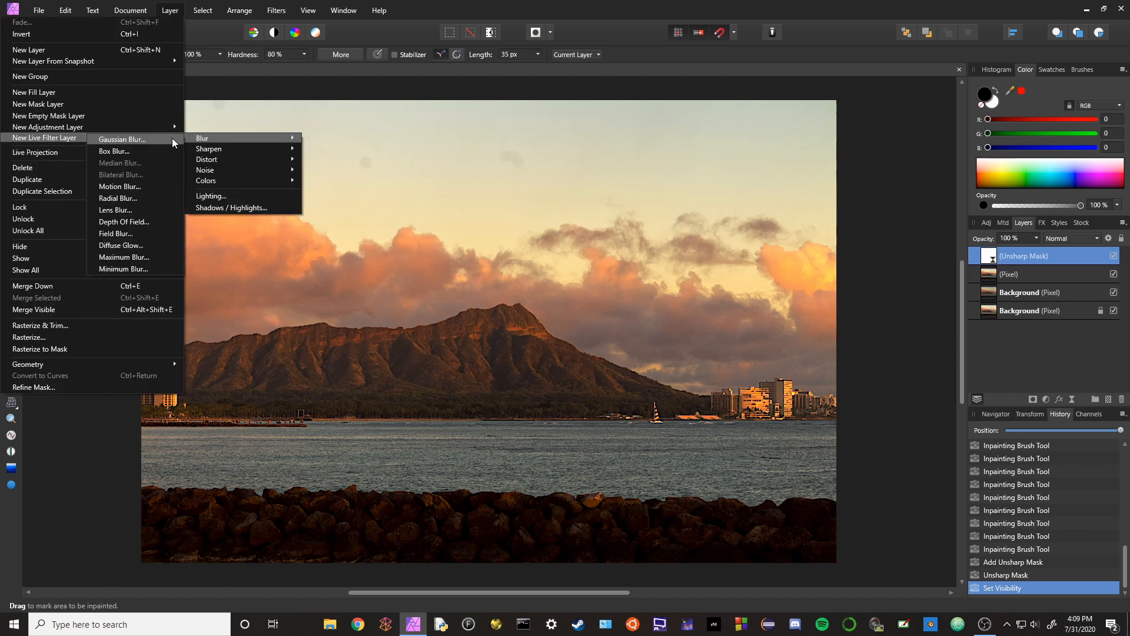
{"action": "left_click", "coordinate": [172, 138]}
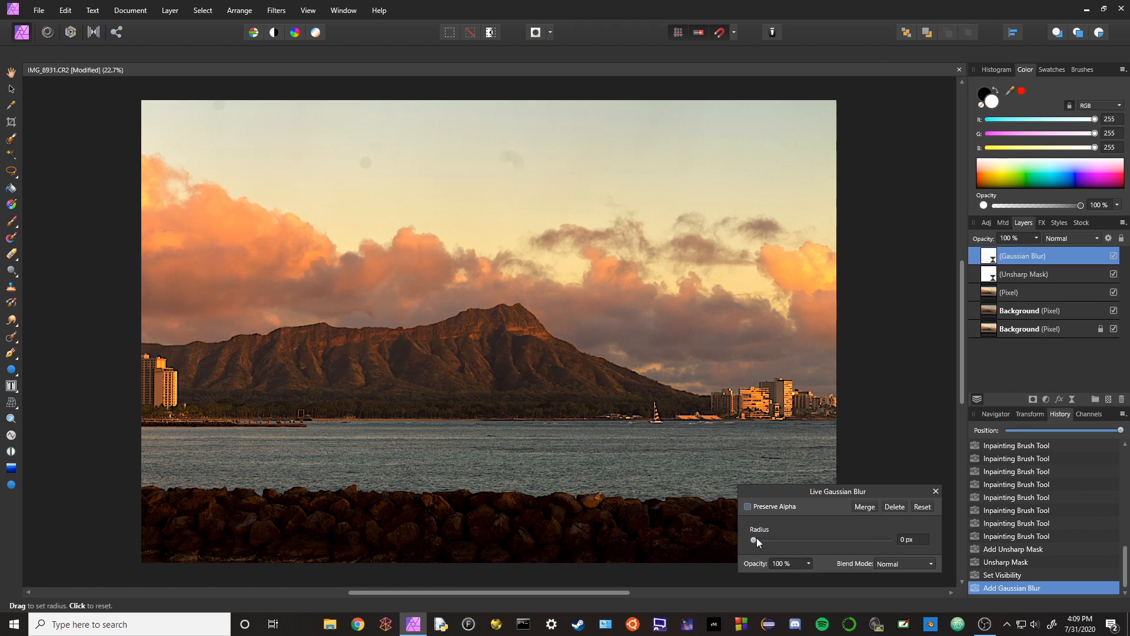
{"action": "left_click_drag", "start_coordinate": [757, 538], "coordinate": [785, 538]}
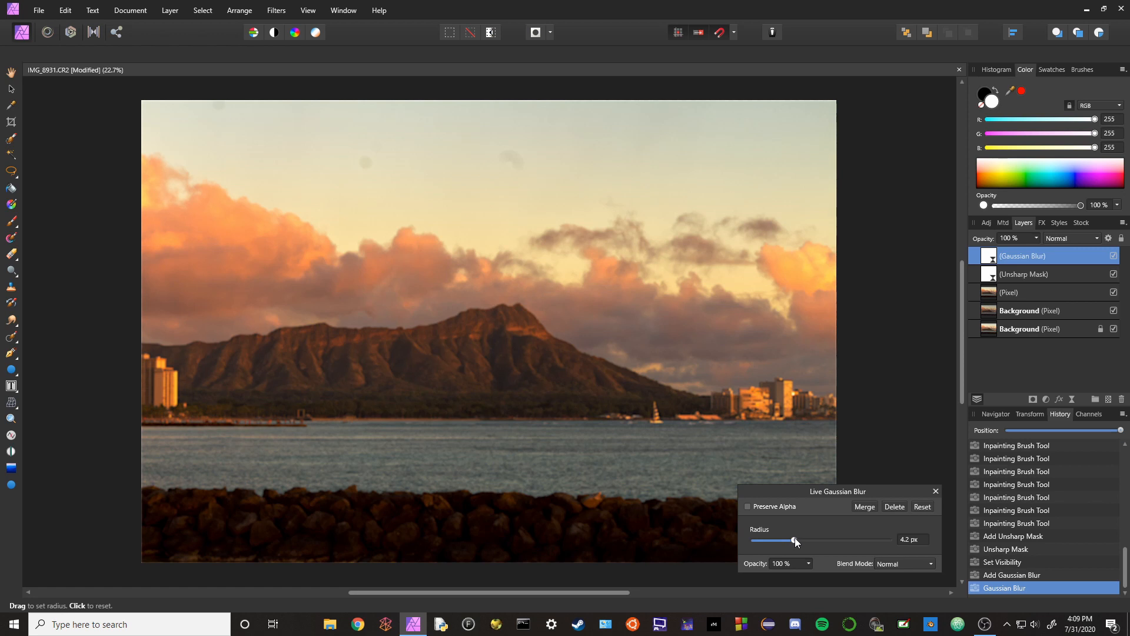
{"action": "left_click", "coordinate": [749, 506]}
{"action": "left_click_drag", "start_coordinate": [795, 539], "coordinate": [798, 538]}
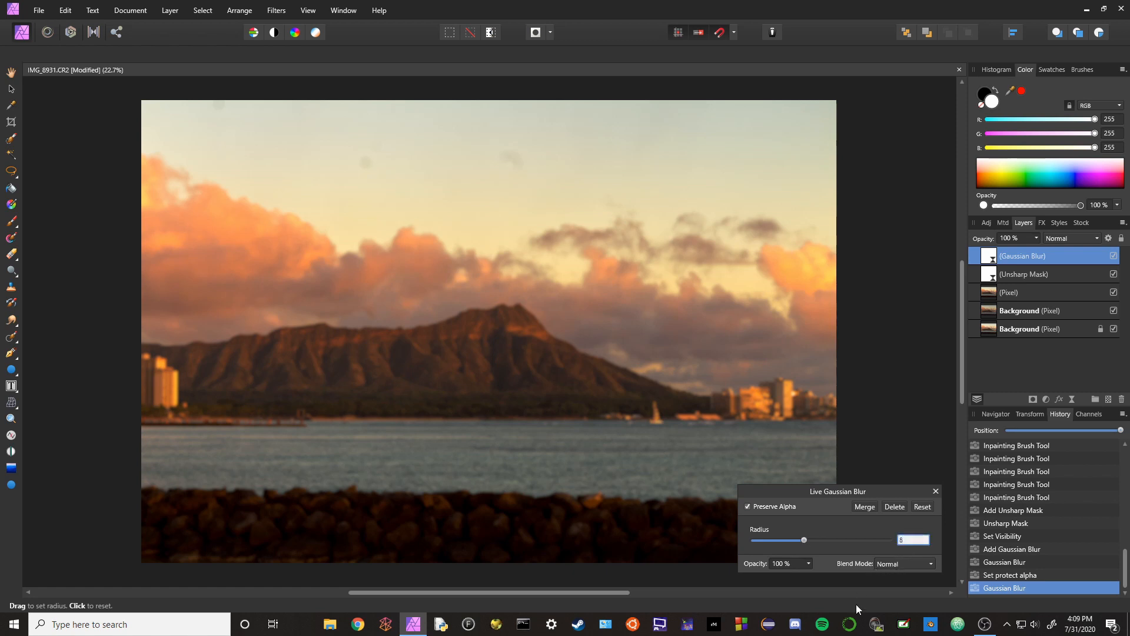
{"action": "key", "text": "Return"}
{"action": "left_click", "coordinate": [935, 491]}
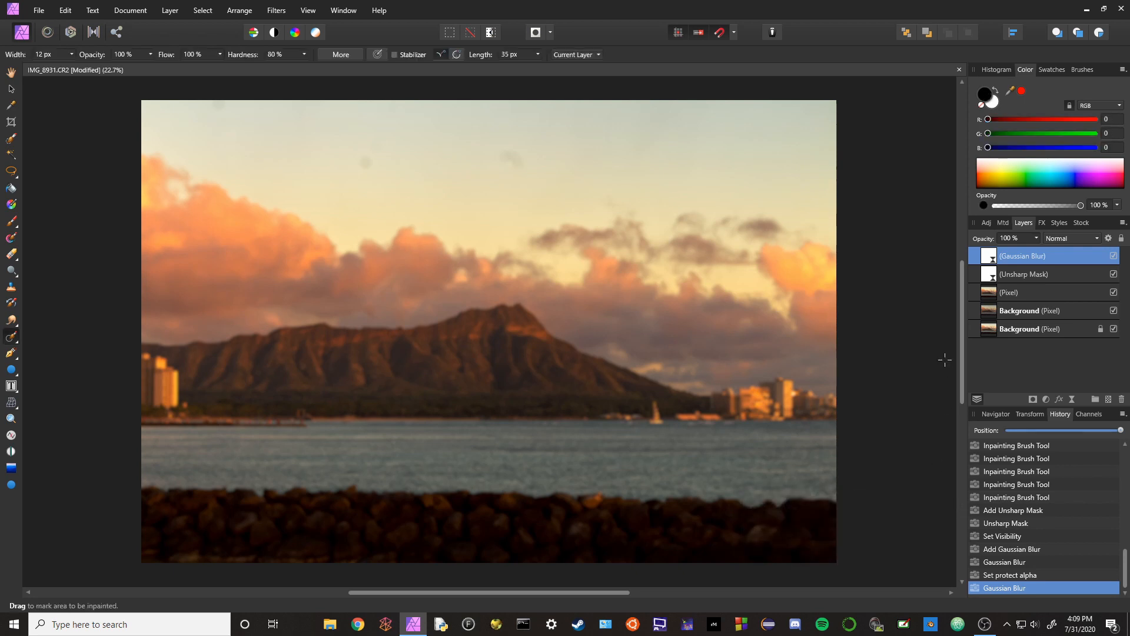
{"action": "key", "text": "ctrl+i"}
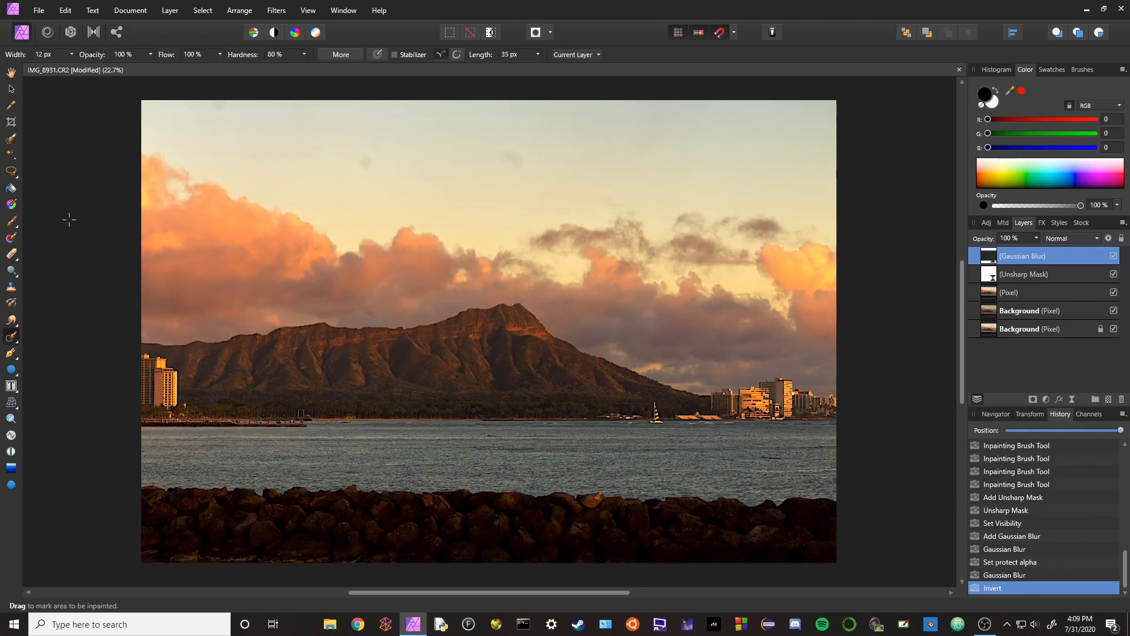
- Paint white over the clouds and sky on the Gaussian Blur mask with a 527.2 px brush to reveal the blur
{"action": "left_click", "coordinate": [14, 222]}
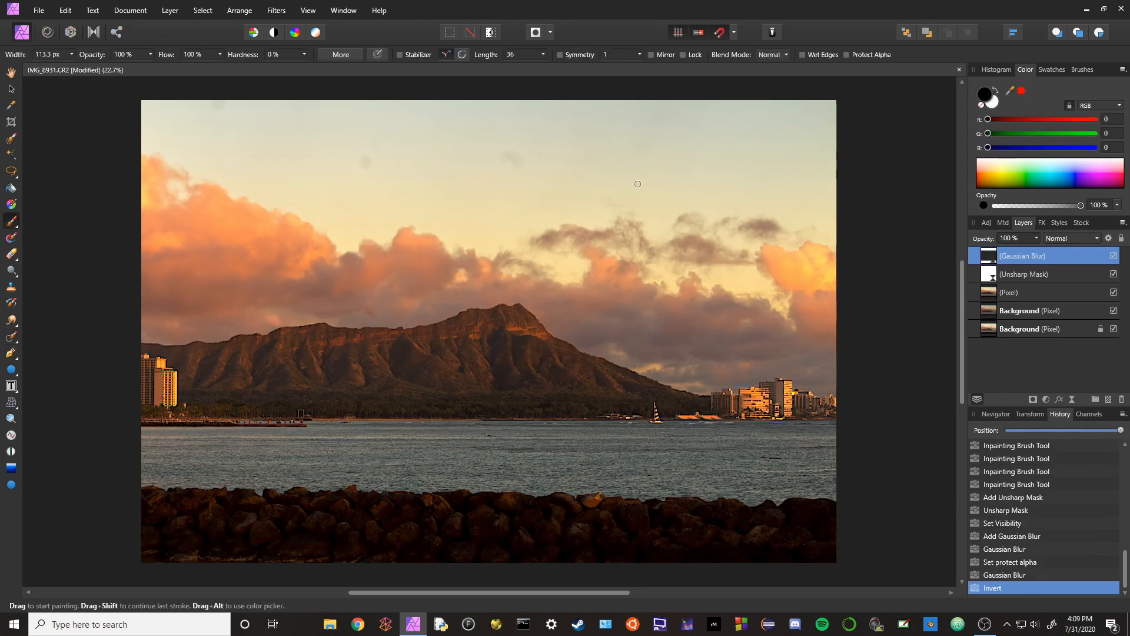
{"action": "left_click", "coordinate": [993, 104]}
{"action": "key", "text": "bracketright"}
{"action": "key", "text": "bracketright"}
{"action": "key", "text": "bracketright"}
{"action": "key", "text": "bracketright"}
{"action": "key", "text": "bracketright"}
{"action": "key", "text": "bracketright"}
{"action": "key", "text": "bracketright"}
{"action": "key", "text": "bracketright"}
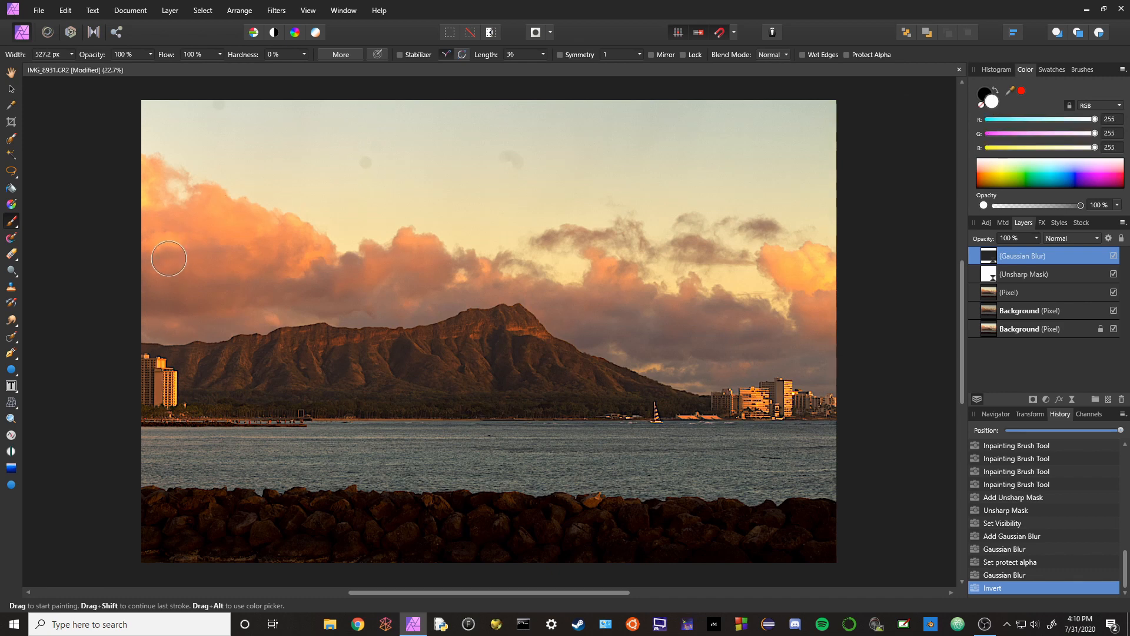
{"action": "mouse_move", "coordinate": [154, 304]}
{"action": "left_mouse_down"}
{"action": "mouse_move", "coordinate": [184, 309]}
{"action": "mouse_move", "coordinate": [274, 307]}
{"action": "left_mouse_up"}
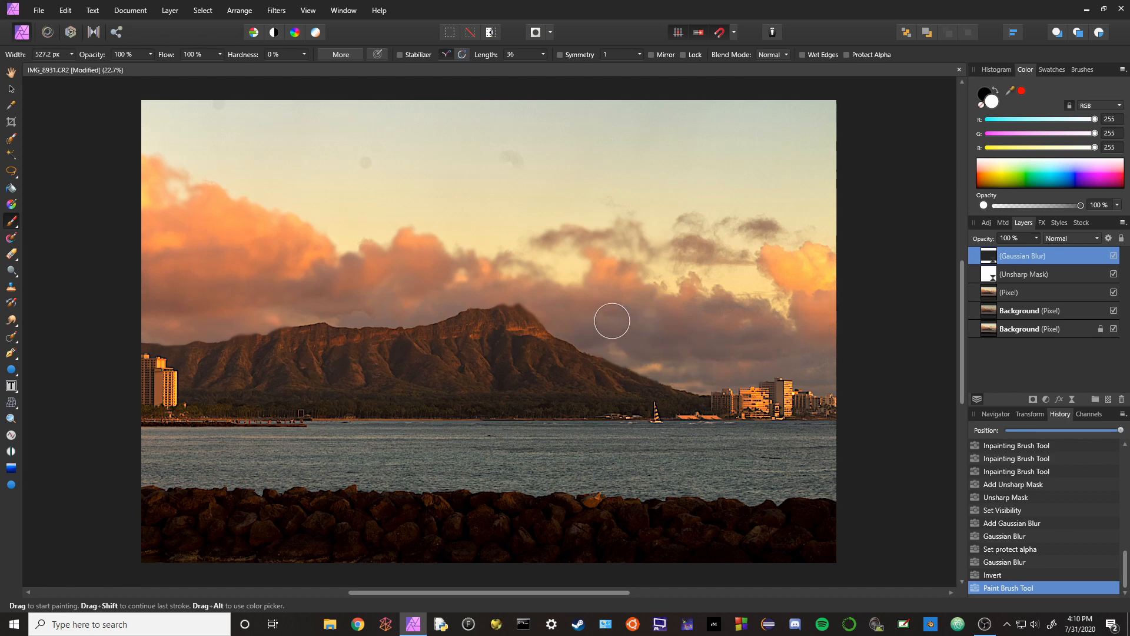
- Paint black on the Gaussian Blur mask along the mountain's summit with a 122.1 px brush to remove the blur there
{"action": "scroll", "coordinate": [522, 302], "scroll_direction": "up", "scroll_amount": 2}
{"action": "scroll", "coordinate": [522, 302], "scroll_direction": "up", "scroll_amount": 3}
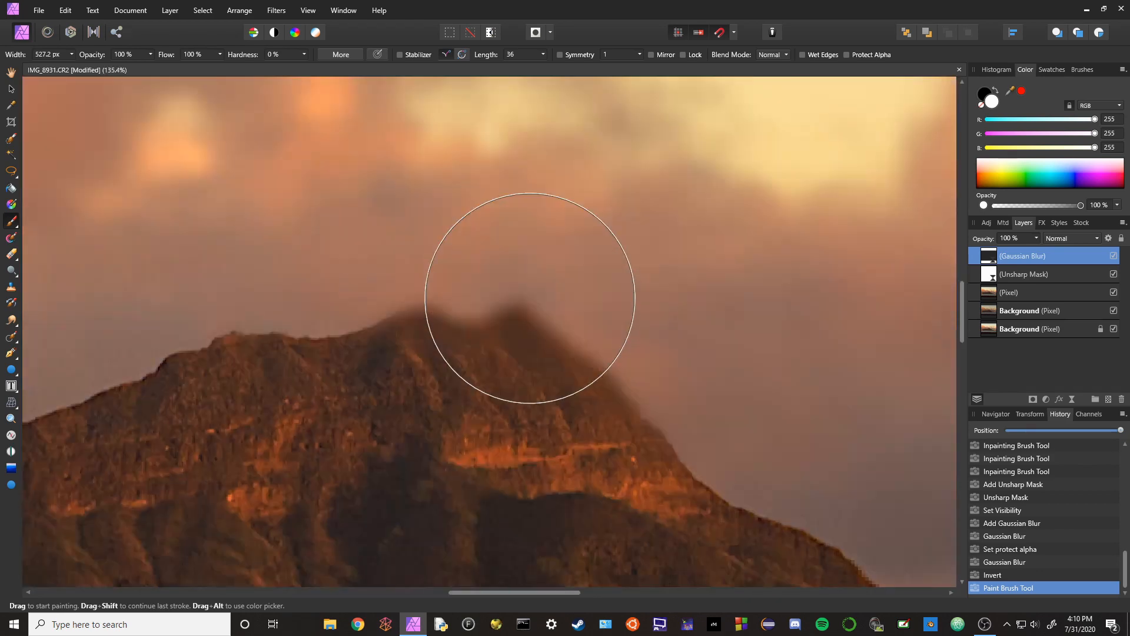
{"action": "left_click", "coordinate": [987, 94]}
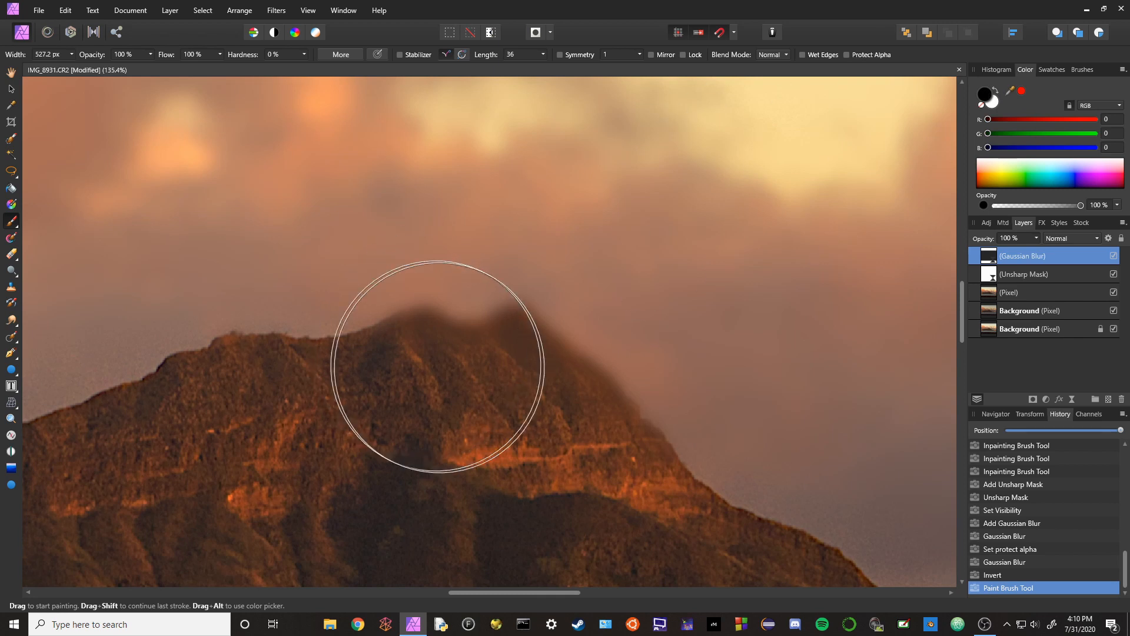
{"action": "key", "text": "bracketleft"}
{"action": "key", "text": "bracketleft"}
{"action": "key", "text": "bracketleft"}
{"action": "key", "text": "bracketleft"}
{"action": "key", "text": "bracketleft"}
{"action": "key", "text": "bracketleft"}
{"action": "key", "text": "bracketleft"}
{"action": "key", "text": "bracketleft"}
{"action": "key", "text": "bracketleft"}
{"action": "key", "text": "bracketleft"}
{"action": "key", "text": "bracketleft"}
{"action": "key", "text": "bracketleft"}
{"action": "key", "text": "bracketleft"}
{"action": "key", "text": "bracketleft"}
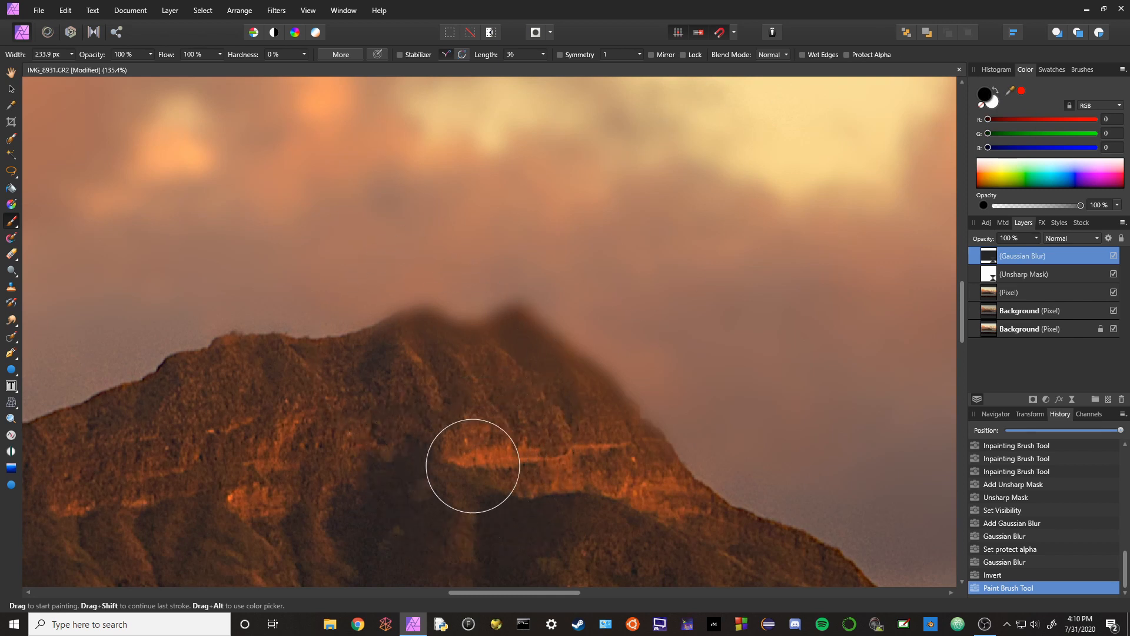
{"action": "mouse_move", "coordinate": [389, 330]}
{"action": "left_mouse_down"}
{"action": "mouse_move", "coordinate": [514, 325]}
{"action": "mouse_move", "coordinate": [618, 404]}
{"action": "mouse_move", "coordinate": [635, 474]}
{"action": "mouse_move", "coordinate": [507, 373]}
{"action": "mouse_move", "coordinate": [484, 439]}
{"action": "mouse_move", "coordinate": [699, 517]}
{"action": "left_mouse_up"}
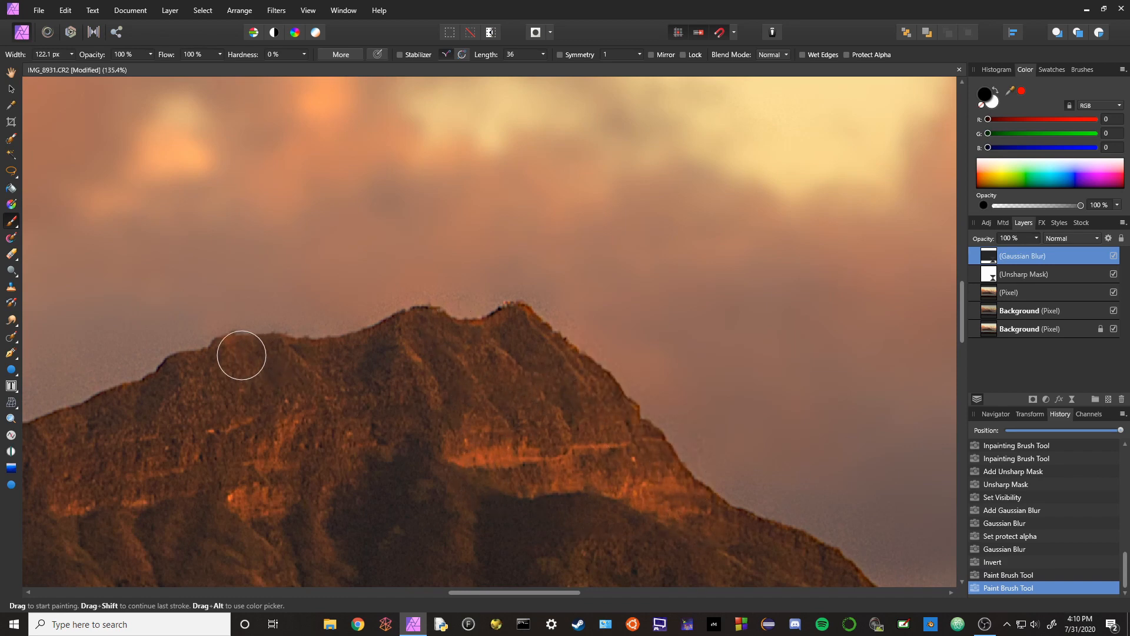
- Continue masking out the Gaussian Blur in black along the ridge line stretching left of the summit
{"action": "left_click_drag", "start_coordinate": [518, 591], "coordinate": [433, 605]}
{"action": "left_click_drag", "start_coordinate": [171, 432], "coordinate": [200, 444]}
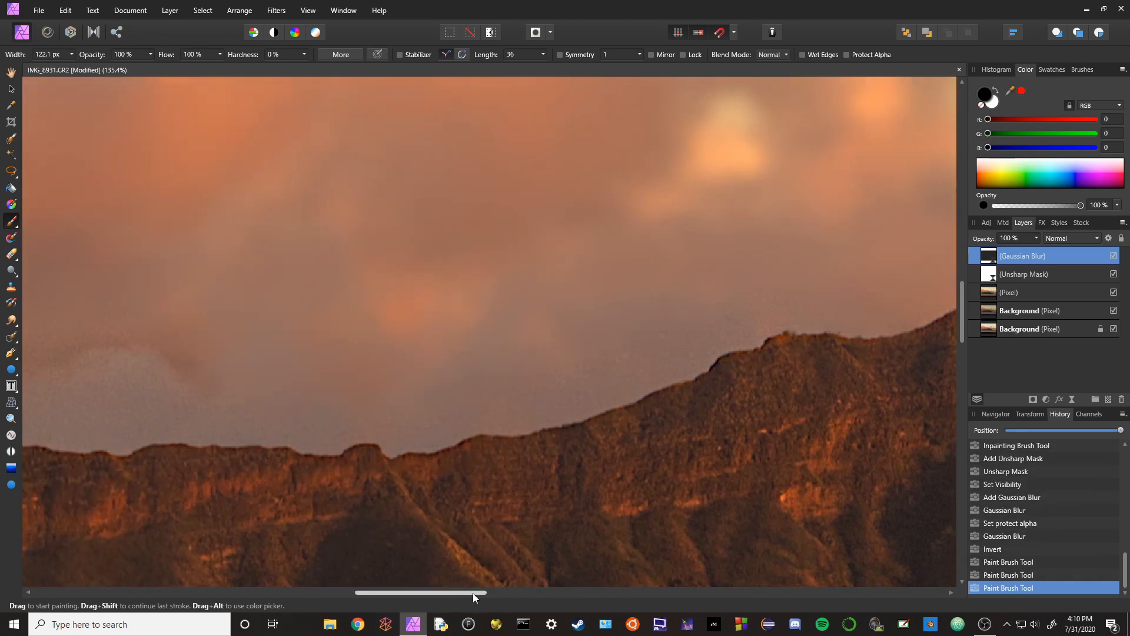
{"action": "left_click_drag", "start_coordinate": [473, 593], "coordinate": [344, 592]}
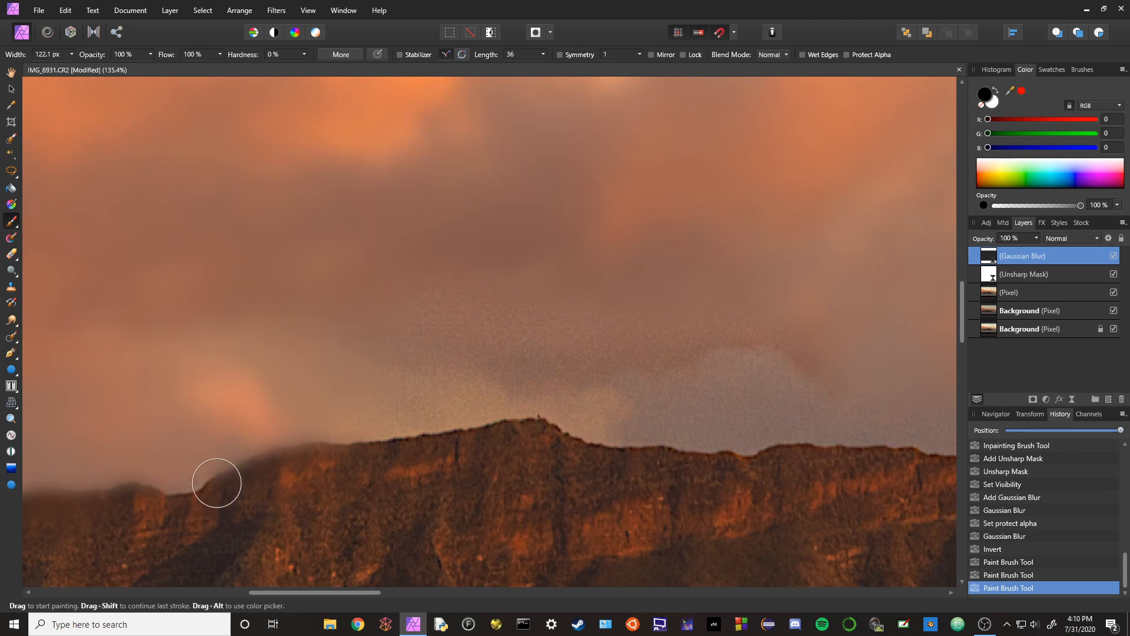
{"action": "left_click_drag", "start_coordinate": [217, 483], "coordinate": [358, 459]}
{"action": "left_click_drag", "start_coordinate": [317, 593], "coordinate": [263, 592]}
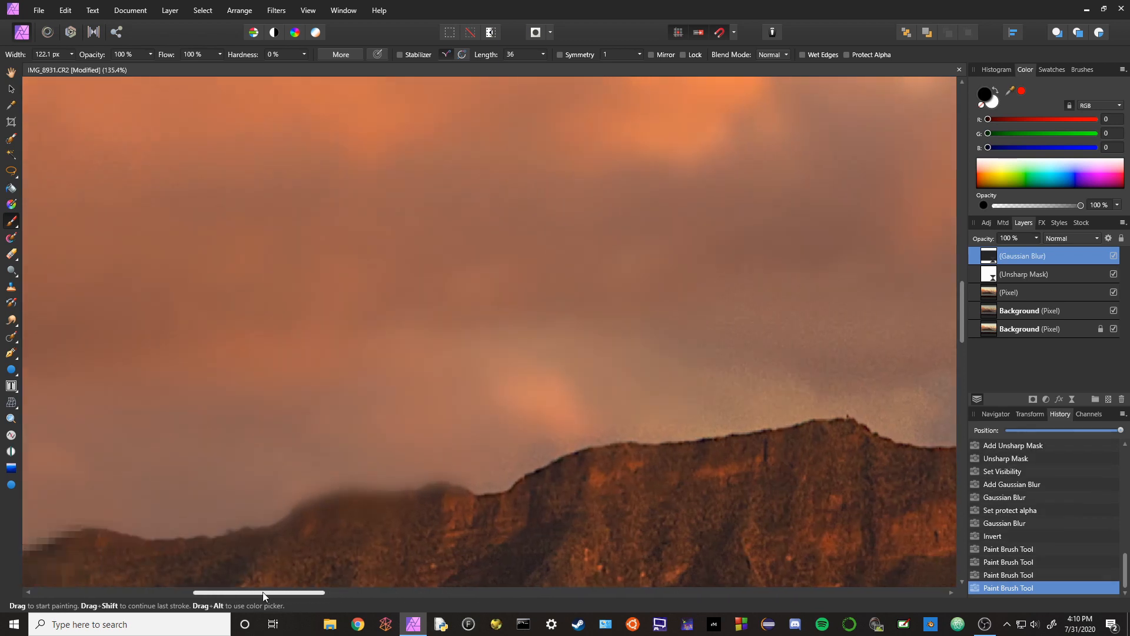
{"action": "left_click_drag", "start_coordinate": [291, 535], "coordinate": [409, 502]}
- Mask out the Gaussian Blur in black along the far-left ridge above the hotel towers
{"action": "scroll", "coordinate": [518, 530], "scroll_direction": "down", "scroll_amount": 5}
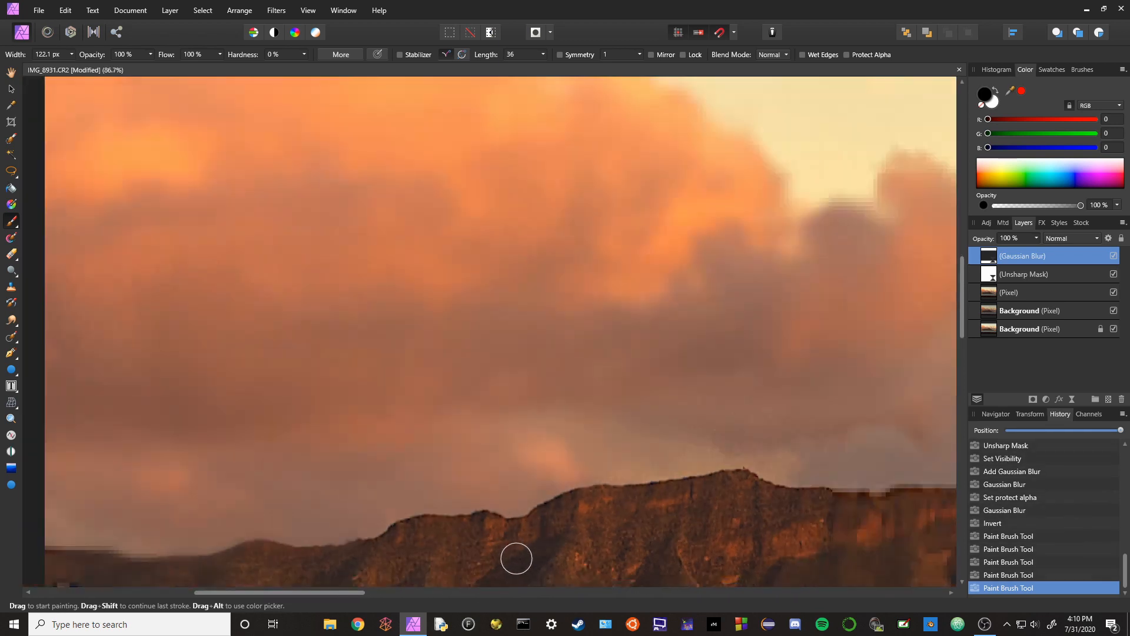
{"action": "left_click_drag", "start_coordinate": [961, 287], "coordinate": [961, 320]}
{"action": "scroll", "coordinate": [276, 415], "scroll_direction": "up", "scroll_amount": 8}
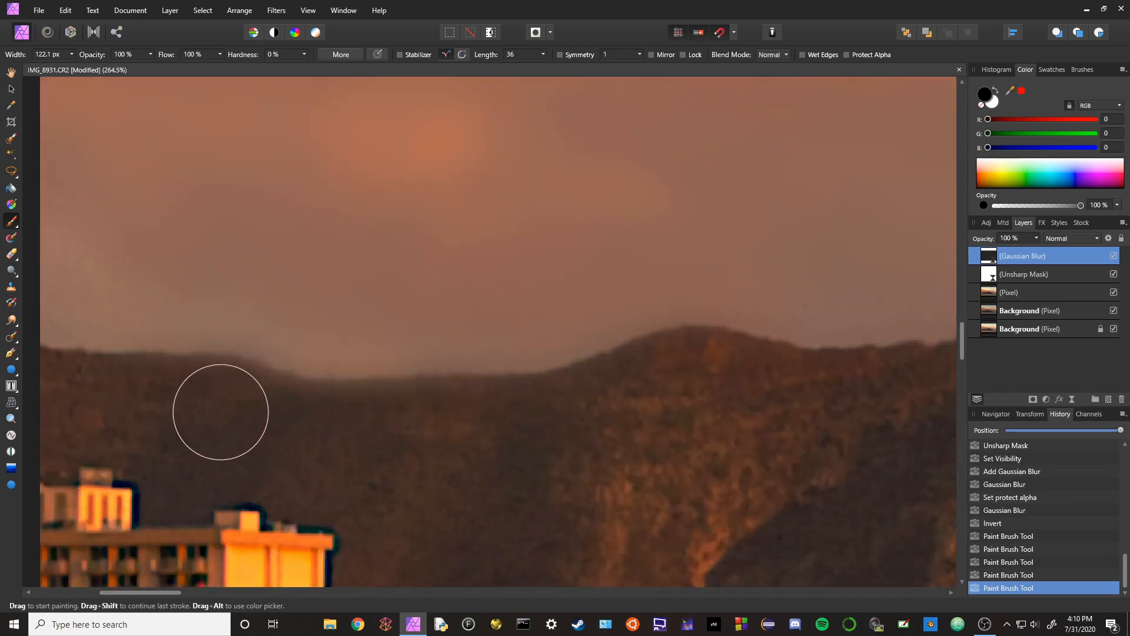
{"action": "mouse_move", "coordinate": [220, 411]}
{"action": "left_mouse_down"}
{"action": "mouse_move", "coordinate": [554, 413]}
{"action": "mouse_move", "coordinate": [731, 369]}
{"action": "mouse_move", "coordinate": [873, 390]}
{"action": "mouse_move", "coordinate": [883, 406]}
{"action": "left_mouse_up"}
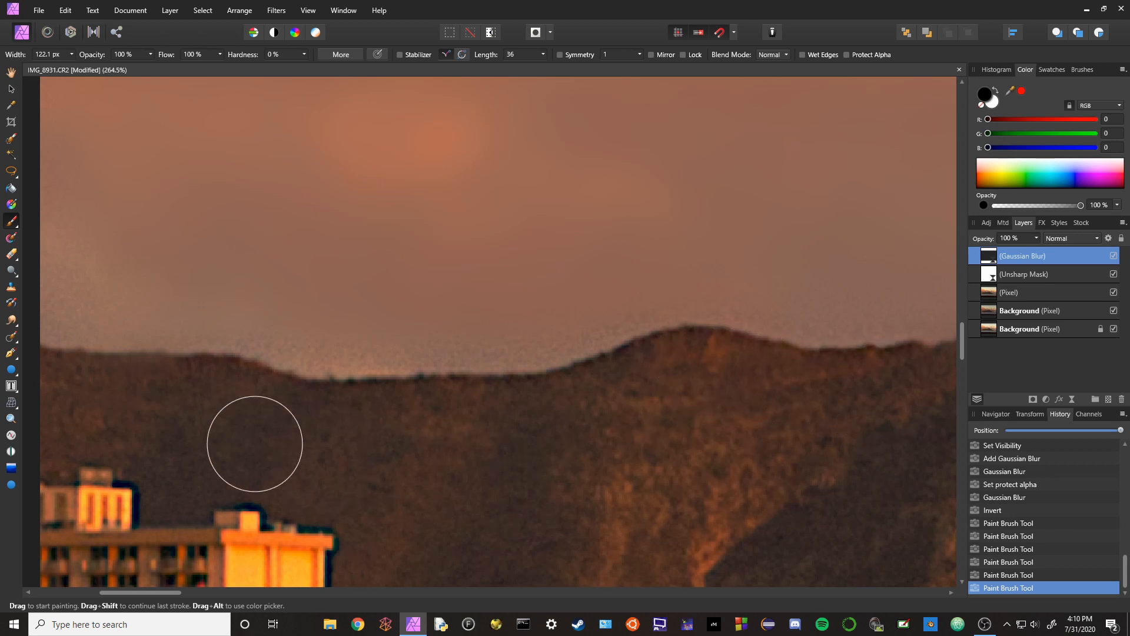
- Mask out the Gaussian Blur in black down the mountain's right-hand slope to the trees behind the sailboat
{"action": "scroll", "coordinate": [603, 396], "scroll_direction": "down", "scroll_amount": 4}
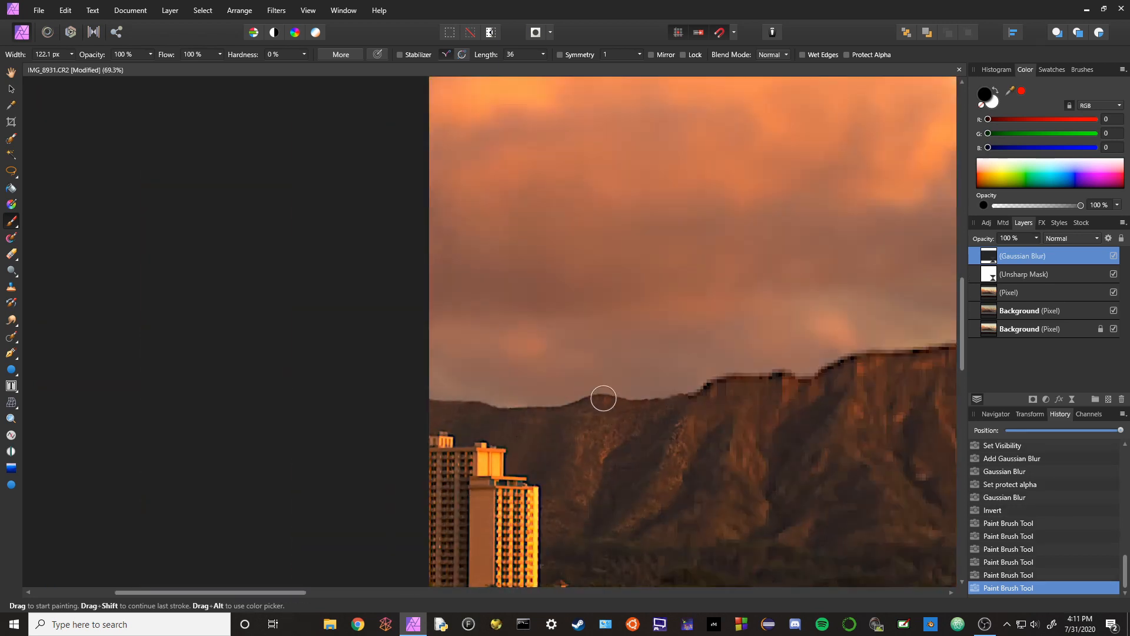
{"action": "scroll", "coordinate": [602, 398], "scroll_direction": "down", "scroll_amount": 2}
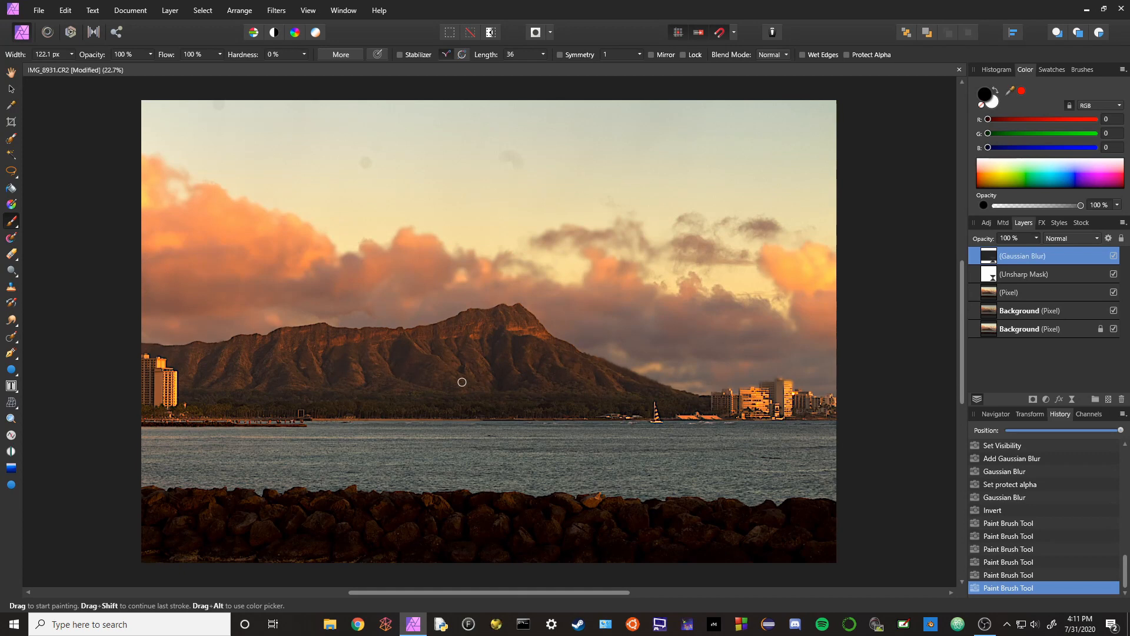
{"action": "scroll", "coordinate": [467, 380], "scroll_direction": "up", "scroll_amount": 6}
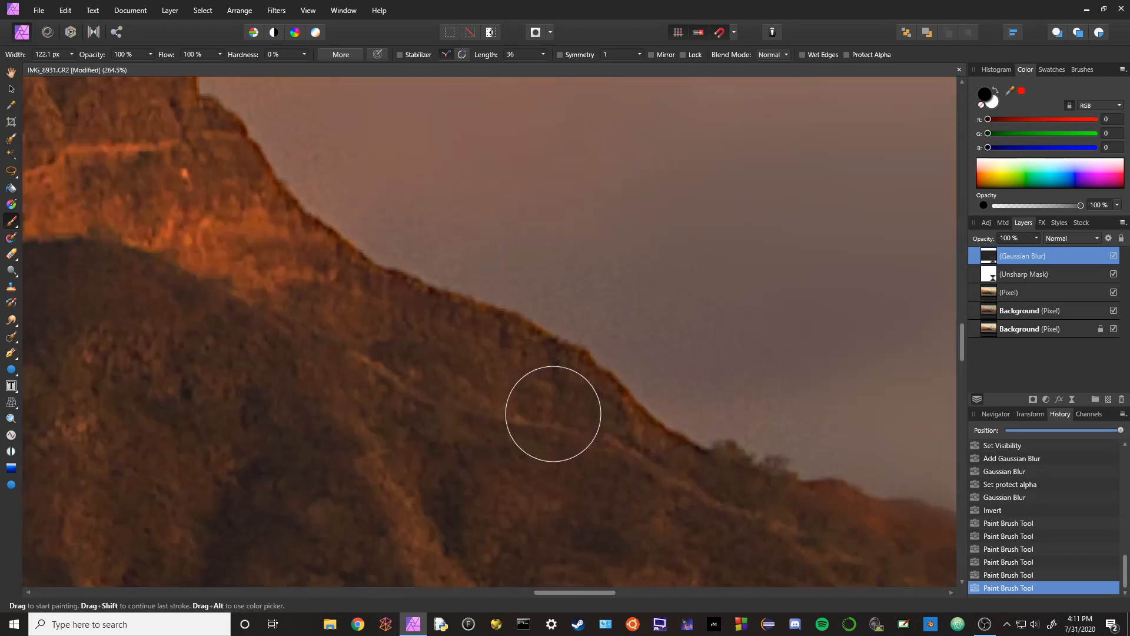
{"action": "left_click_drag", "start_coordinate": [964, 335], "coordinate": [962, 350]}
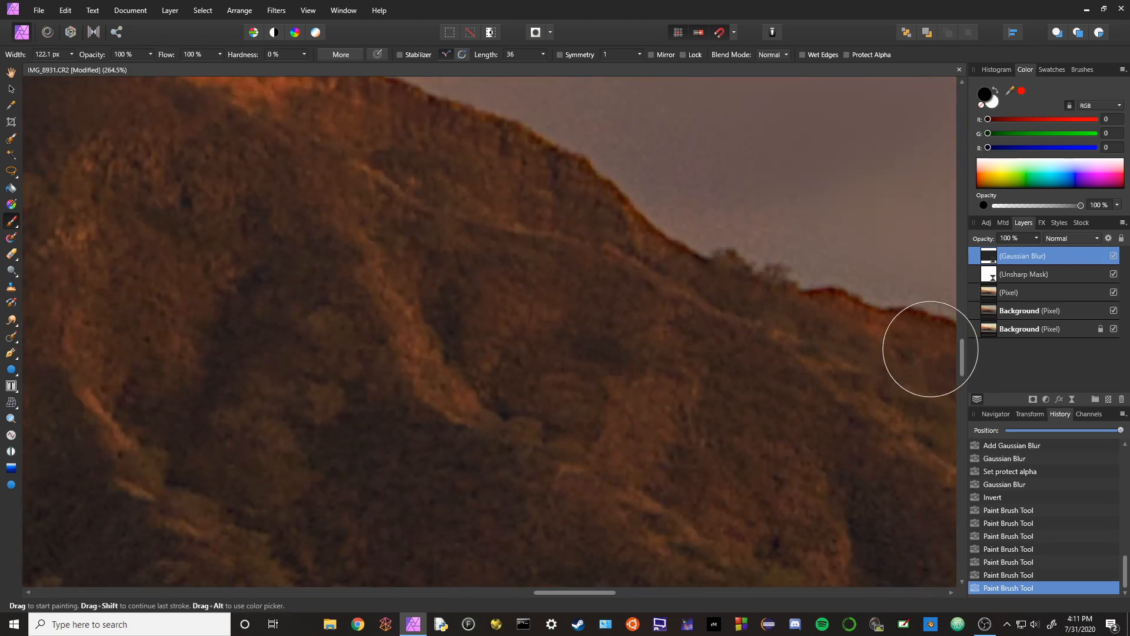
{"action": "left_click_drag", "start_coordinate": [598, 591], "coordinate": [661, 602]}
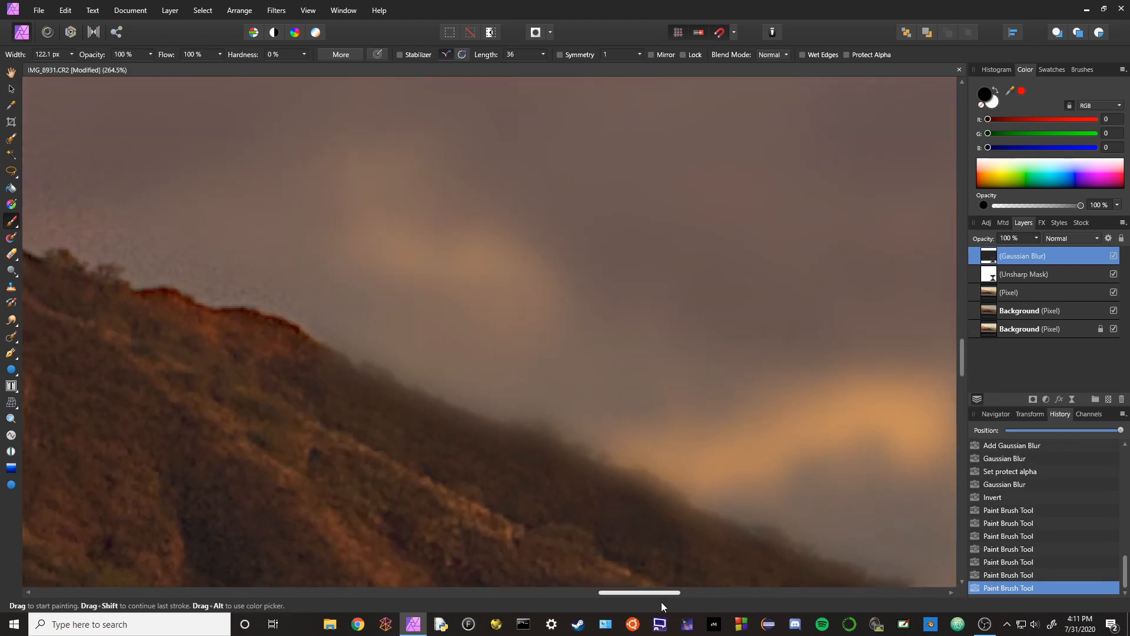
{"action": "left_click_drag", "start_coordinate": [963, 352], "coordinate": [966, 366]}
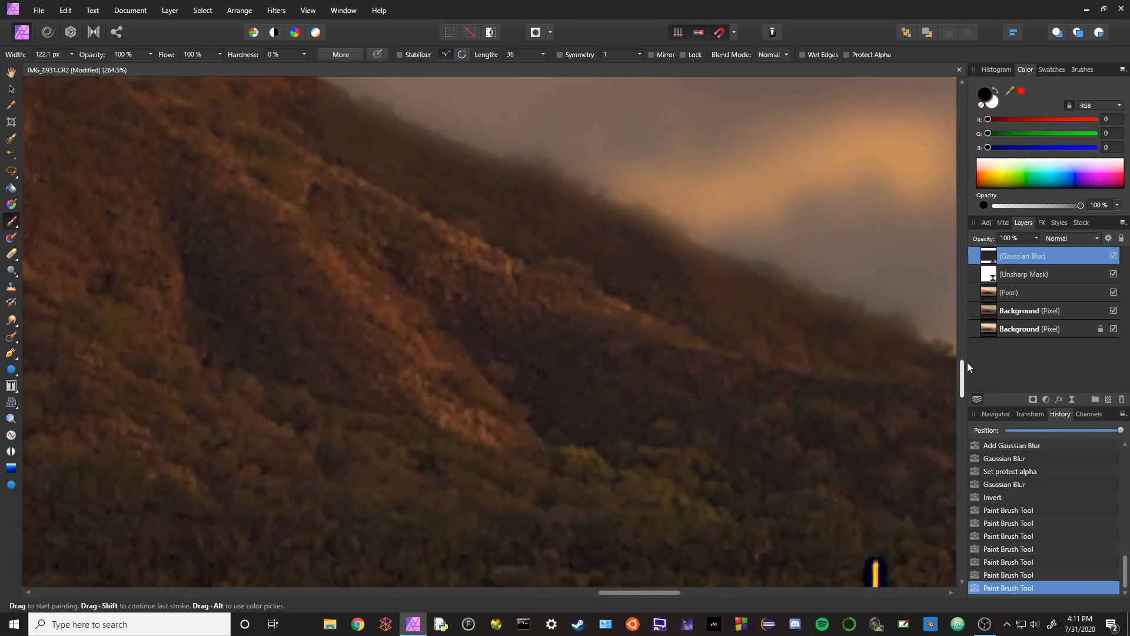
{"action": "mouse_move", "coordinate": [611, 296]}
{"action": "left_mouse_down"}
{"action": "mouse_move", "coordinate": [290, 181]}
{"action": "mouse_move", "coordinate": [434, 250]}
{"action": "mouse_move", "coordinate": [553, 279]}
{"action": "mouse_move", "coordinate": [628, 321]}
{"action": "mouse_move", "coordinate": [809, 386]}
{"action": "mouse_move", "coordinate": [830, 475]}
{"action": "left_mouse_up"}
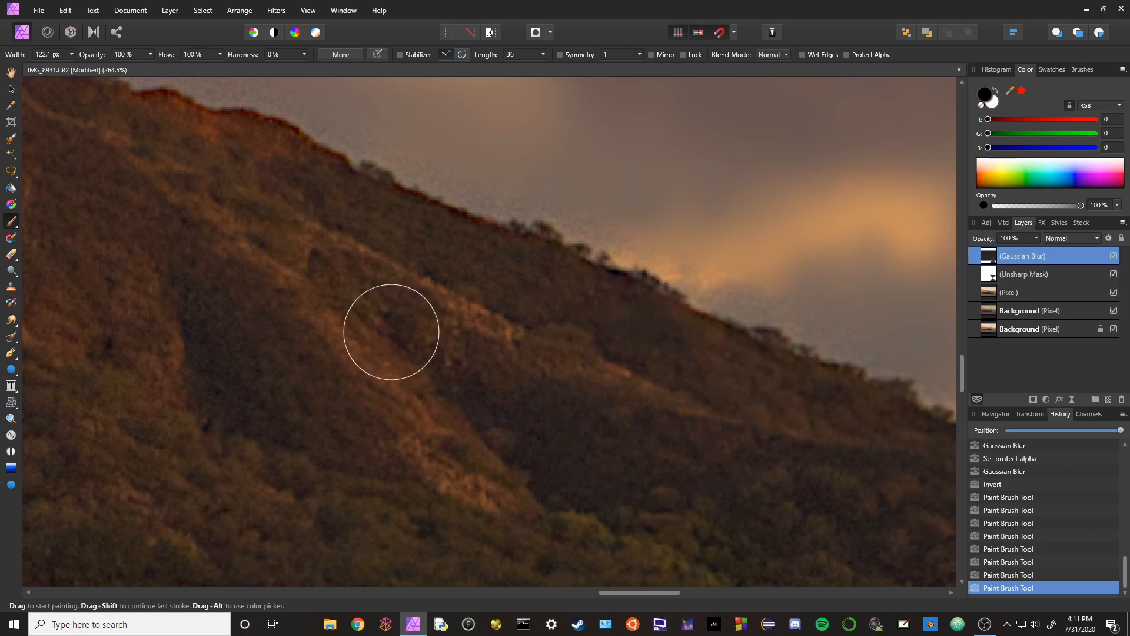
{"action": "left_click_drag", "start_coordinate": [649, 592], "coordinate": [697, 604]}
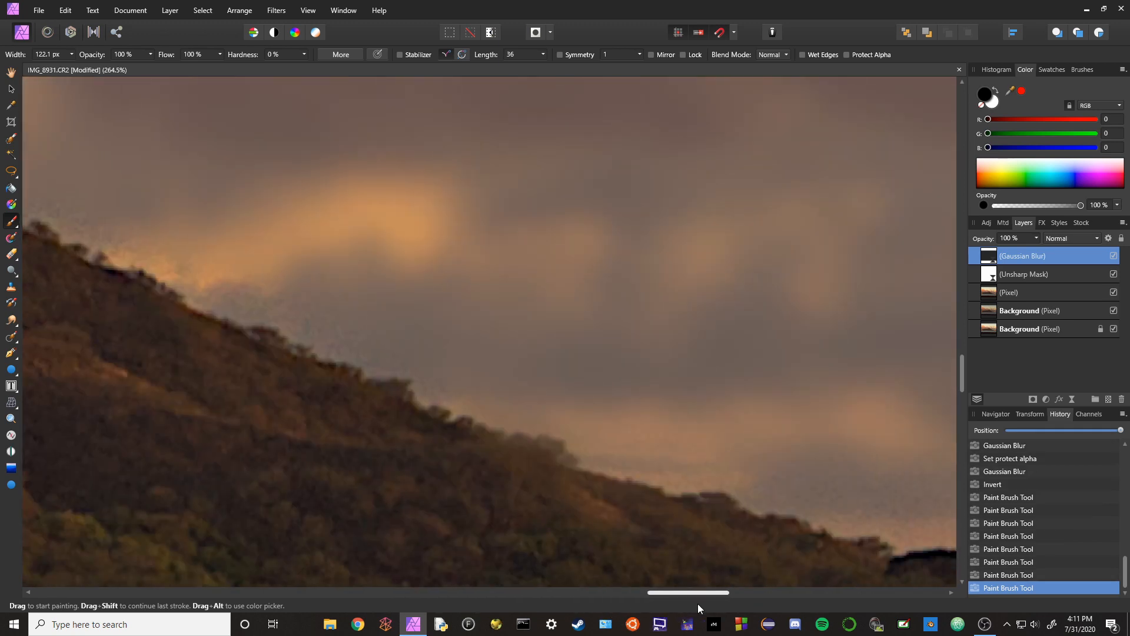
{"action": "left_click_drag", "start_coordinate": [962, 379], "coordinate": [964, 400]}
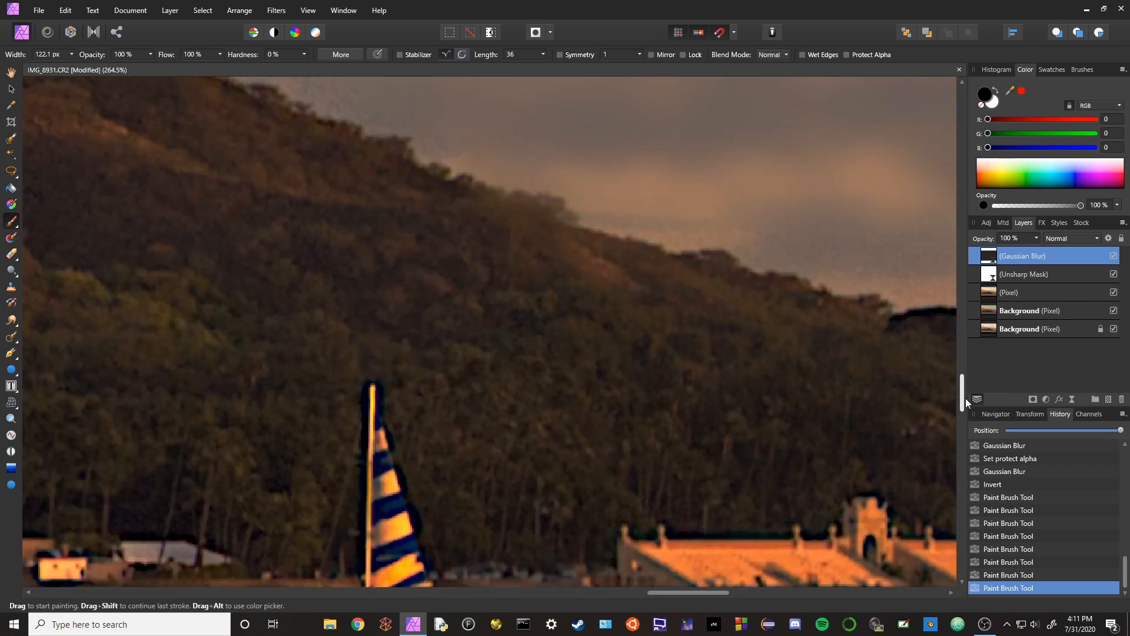
{"action": "left_click_drag", "start_coordinate": [460, 210], "coordinate": [562, 244]}
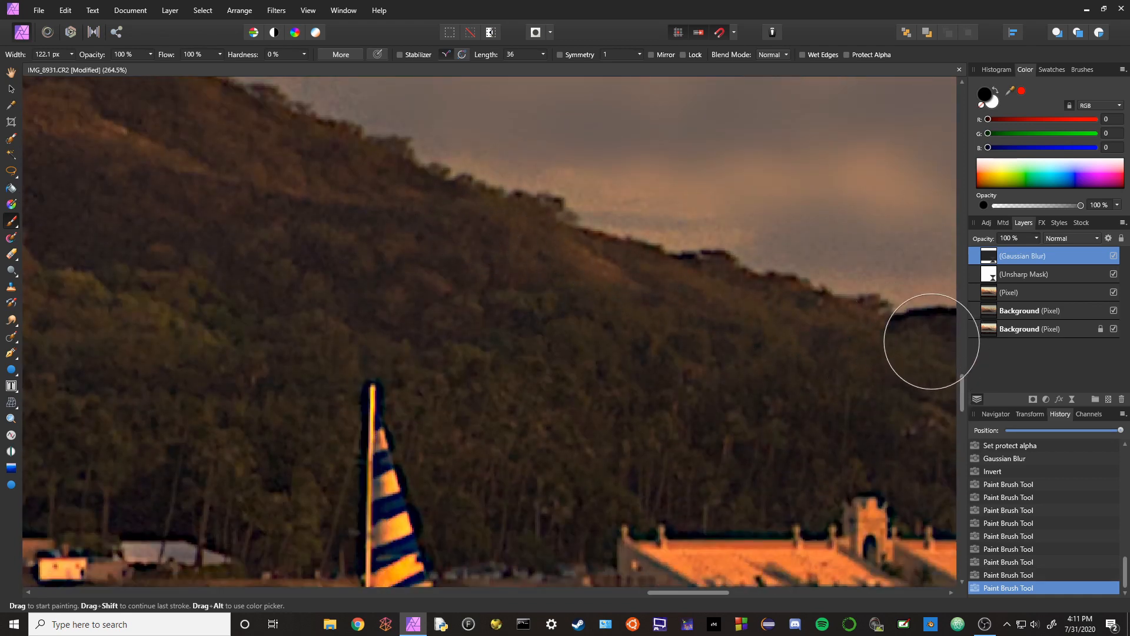
- Paint black on the Gaussian Blur mask over the rooftops of the high-rise buildings right of the mountain
{"action": "left_click_drag", "start_coordinate": [664, 593], "coordinate": [763, 610]}
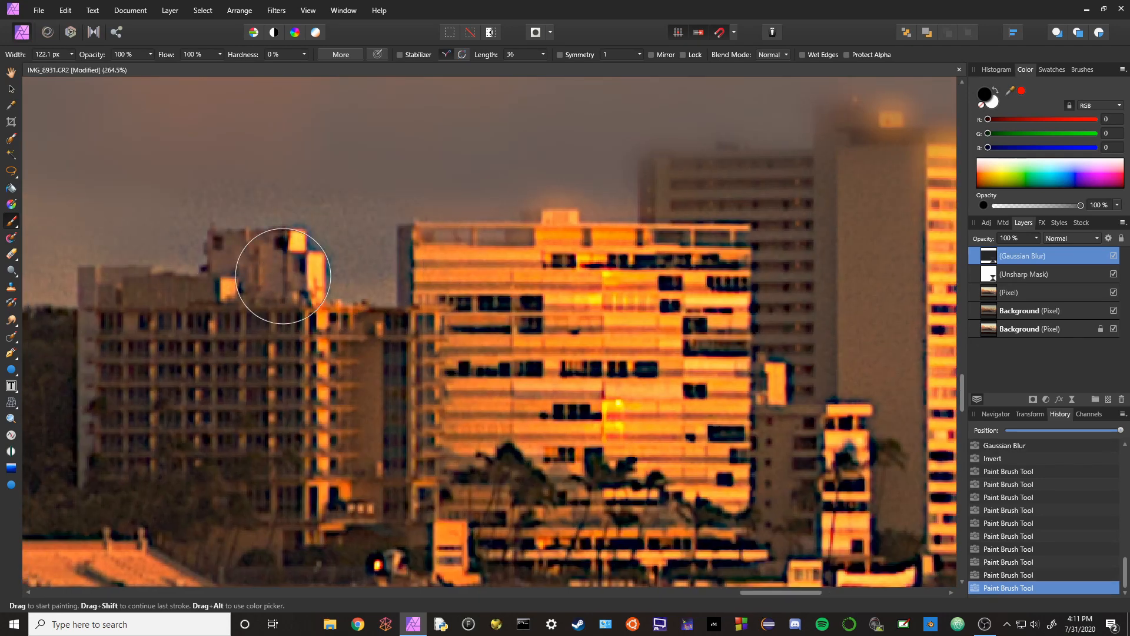
{"action": "mouse_move", "coordinate": [488, 235]}
{"action": "left_mouse_down"}
{"action": "mouse_move", "coordinate": [520, 244]}
{"action": "mouse_move", "coordinate": [727, 227]}
{"action": "mouse_move", "coordinate": [724, 182]}
{"action": "mouse_move", "coordinate": [898, 144]}
{"action": "mouse_move", "coordinate": [838, 133]}
{"action": "mouse_move", "coordinate": [603, 273]}
{"action": "left_mouse_up"}
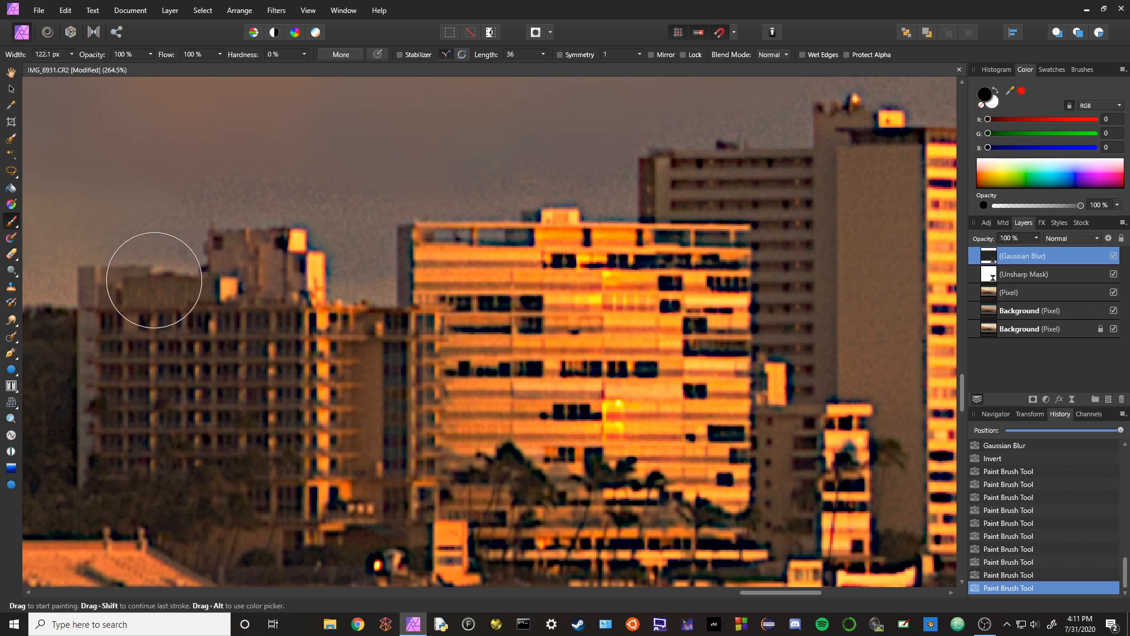
{"action": "left_click_drag", "start_coordinate": [155, 280], "coordinate": [126, 282]}
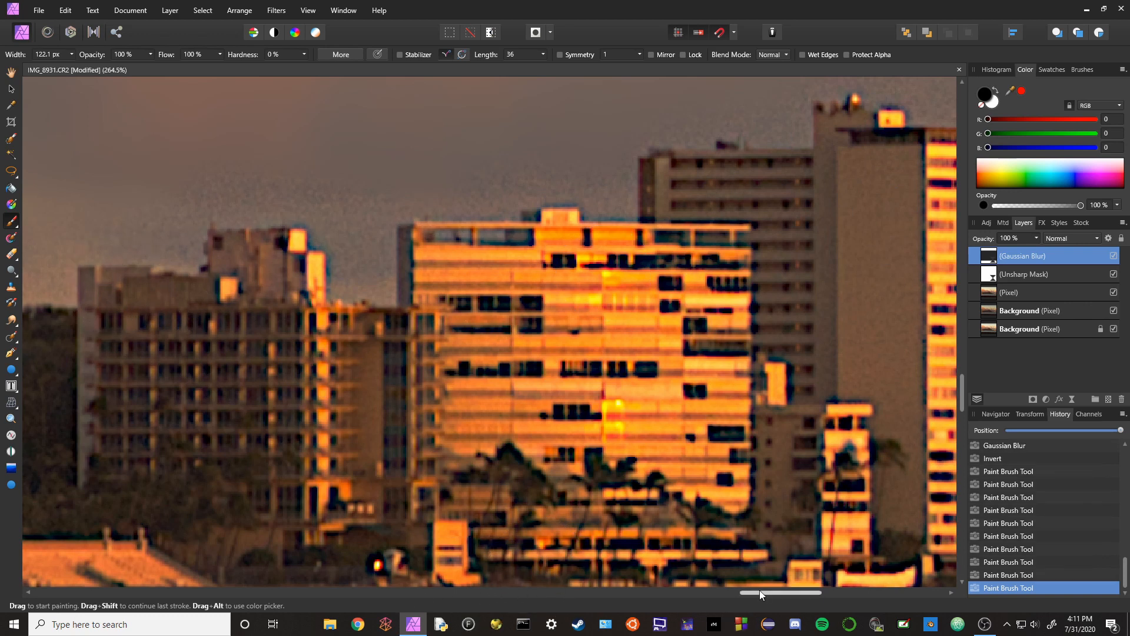
{"action": "left_click_drag", "start_coordinate": [759, 590], "coordinate": [781, 591]}
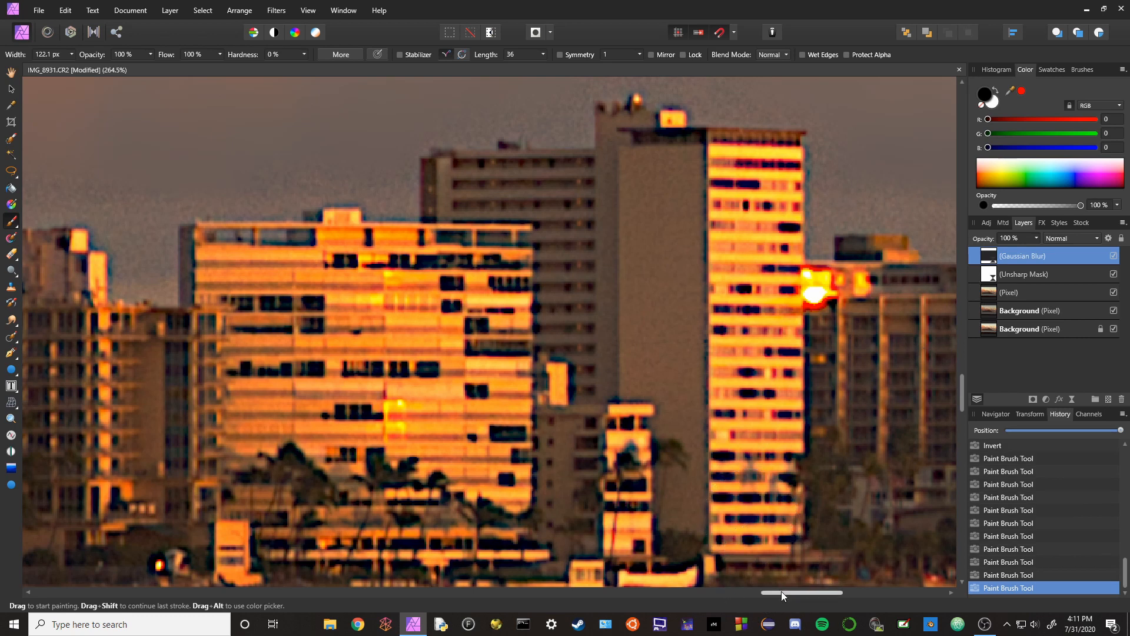
{"action": "left_click_drag", "start_coordinate": [782, 591], "coordinate": [817, 594]}
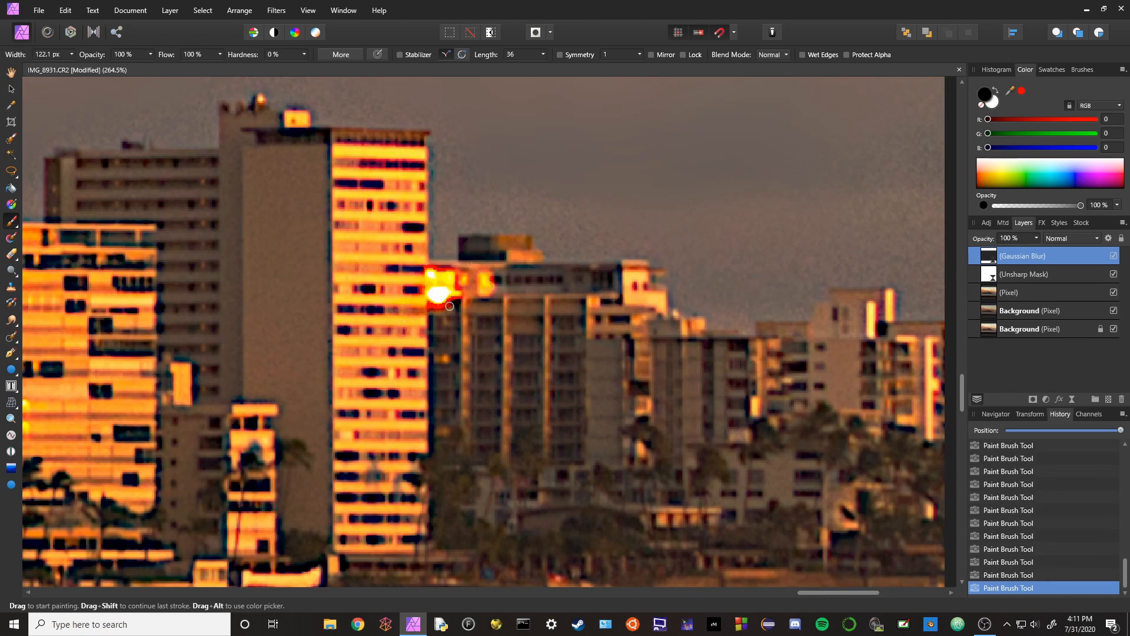
- Paint black on the Unsharp Mask layer over the high-rises right of the mountain, out to the photo's right edge
{"action": "key", "text": "ctrl+0"}
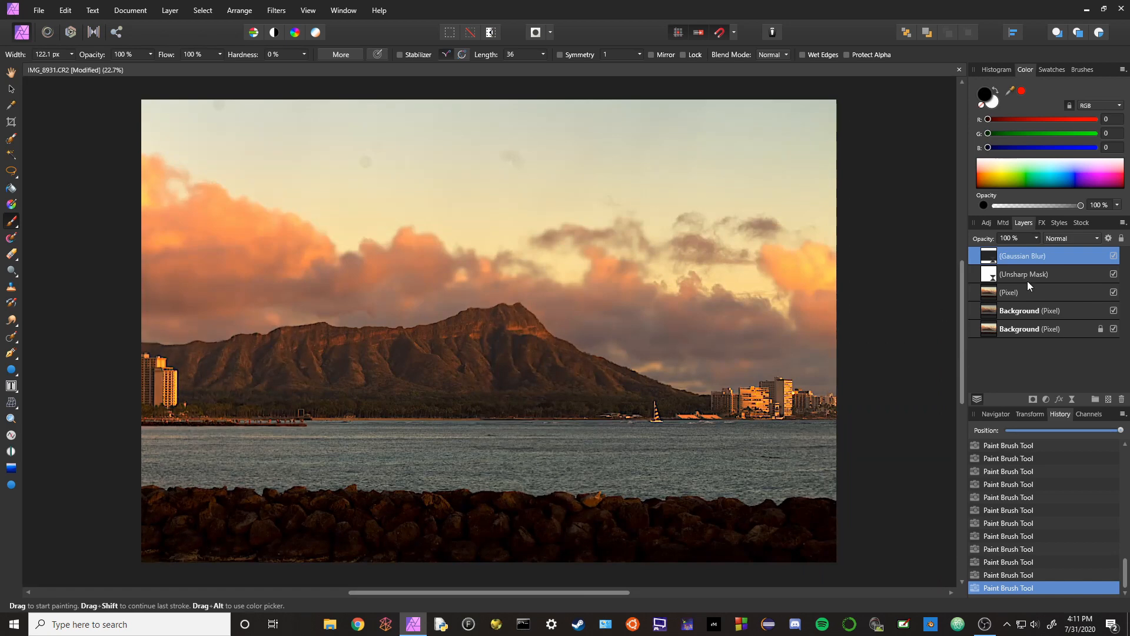
{"action": "left_click", "coordinate": [1025, 275]}
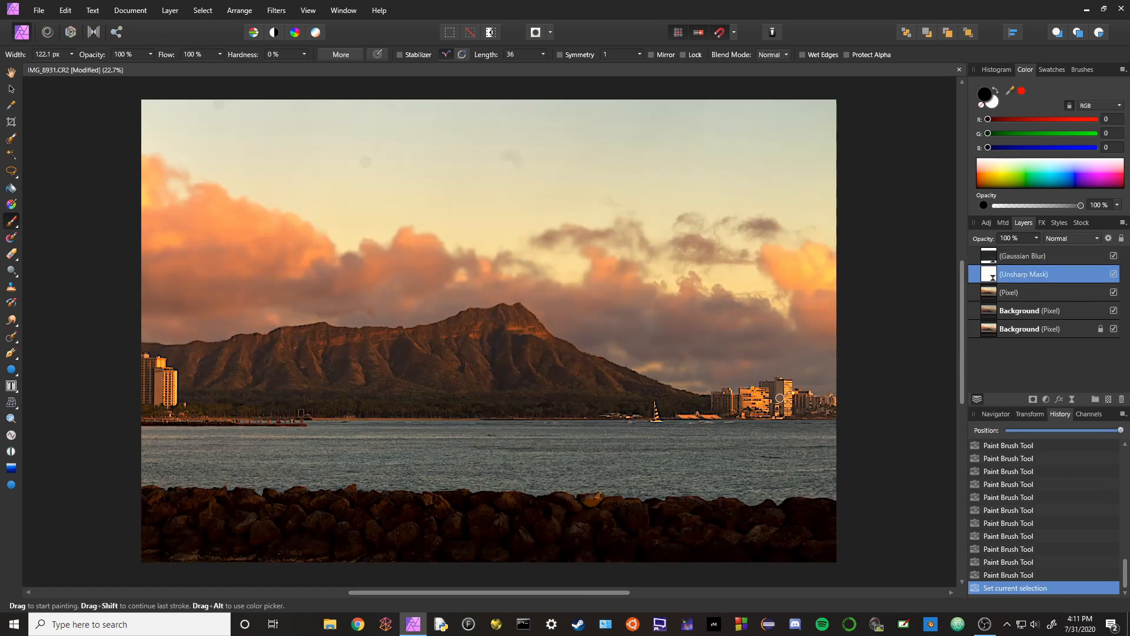
{"action": "scroll", "coordinate": [779, 398], "scroll_direction": "up", "scroll_amount": 10}
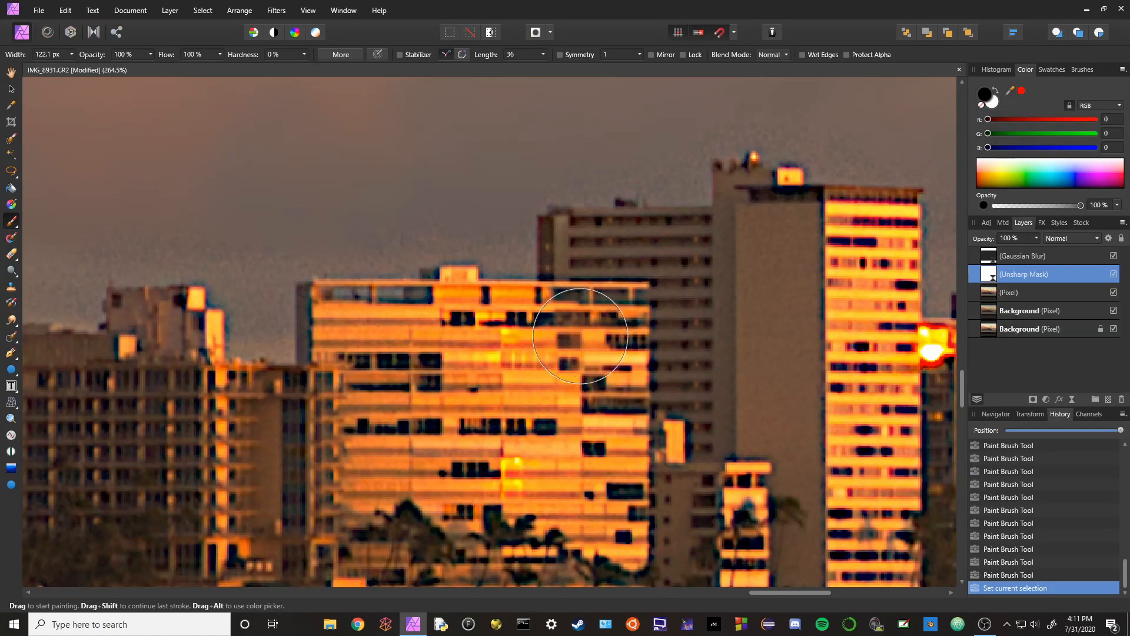
{"action": "mouse_move", "coordinate": [622, 312]}
{"action": "left_mouse_down"}
{"action": "mouse_move", "coordinate": [602, 331]}
{"action": "mouse_move", "coordinate": [400, 333]}
{"action": "mouse_move", "coordinate": [370, 379]}
{"action": "mouse_move", "coordinate": [568, 414]}
{"action": "mouse_move", "coordinate": [479, 411]}
{"action": "left_mouse_up"}
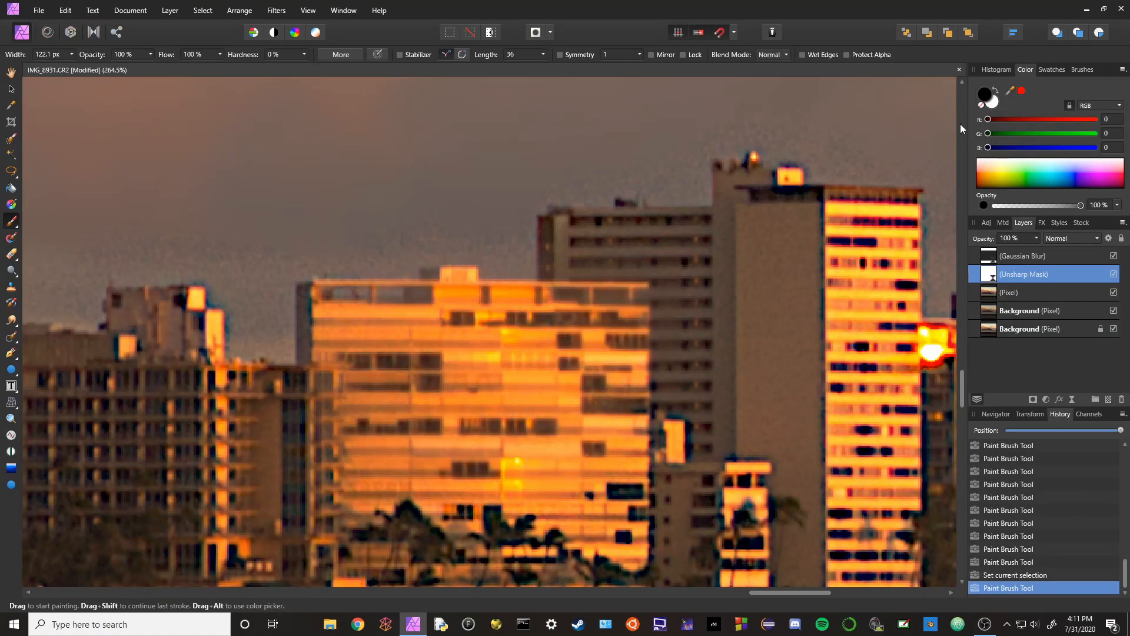
{"action": "mouse_move", "coordinate": [495, 524]}
{"action": "left_mouse_down"}
{"action": "mouse_move", "coordinate": [441, 535]}
{"action": "mouse_move", "coordinate": [340, 514]}
{"action": "mouse_move", "coordinate": [172, 429]}
{"action": "mouse_move", "coordinate": [139, 353]}
{"action": "mouse_move", "coordinate": [151, 335]}
{"action": "mouse_move", "coordinate": [70, 402]}
{"action": "mouse_move", "coordinate": [101, 534]}
{"action": "mouse_move", "coordinate": [189, 539]}
{"action": "mouse_move", "coordinate": [442, 604]}
{"action": "left_mouse_up"}
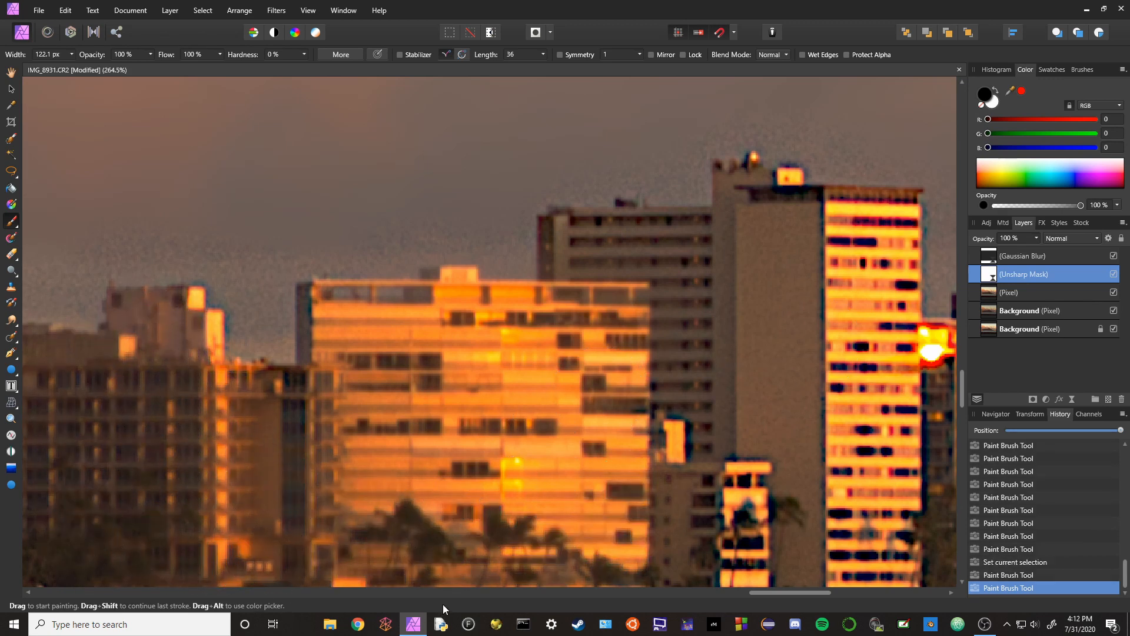
{"action": "left_click_drag", "start_coordinate": [767, 594], "coordinate": [800, 593]}
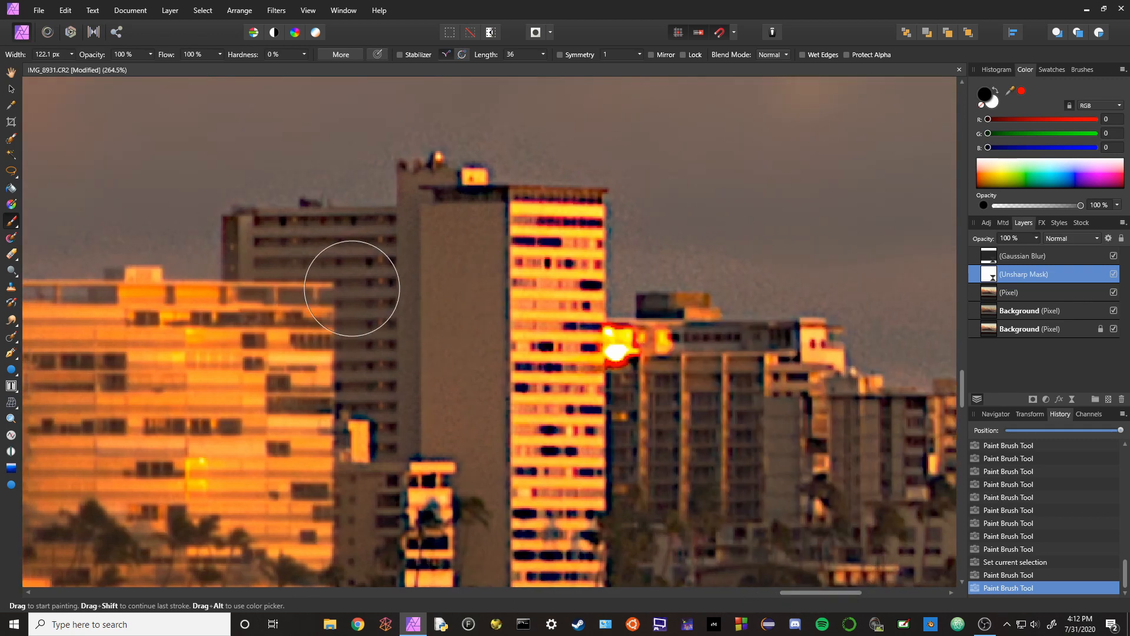
{"action": "mouse_move", "coordinate": [424, 202]}
{"action": "left_mouse_down"}
{"action": "mouse_move", "coordinate": [567, 252]}
{"action": "mouse_move", "coordinate": [542, 341]}
{"action": "mouse_move", "coordinate": [531, 558]}
{"action": "mouse_move", "coordinate": [604, 467]}
{"action": "mouse_move", "coordinate": [452, 570]}
{"action": "mouse_move", "coordinate": [352, 446]}
{"action": "mouse_move", "coordinate": [663, 431]}
{"action": "mouse_move", "coordinate": [597, 375]}
{"action": "mouse_move", "coordinate": [665, 380]}
{"action": "mouse_move", "coordinate": [684, 359]}
{"action": "mouse_move", "coordinate": [886, 405]}
{"action": "mouse_move", "coordinate": [804, 402]}
{"action": "mouse_move", "coordinate": [865, 522]}
{"action": "left_mouse_up"}
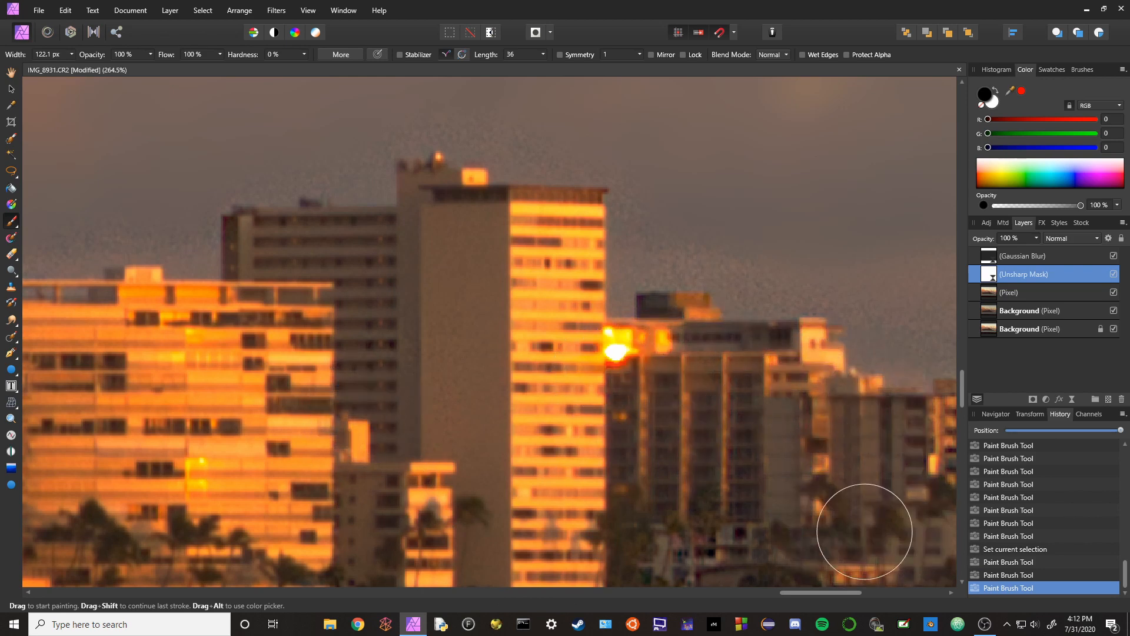
{"action": "left_click_drag", "start_coordinate": [832, 593], "coordinate": [869, 595]}
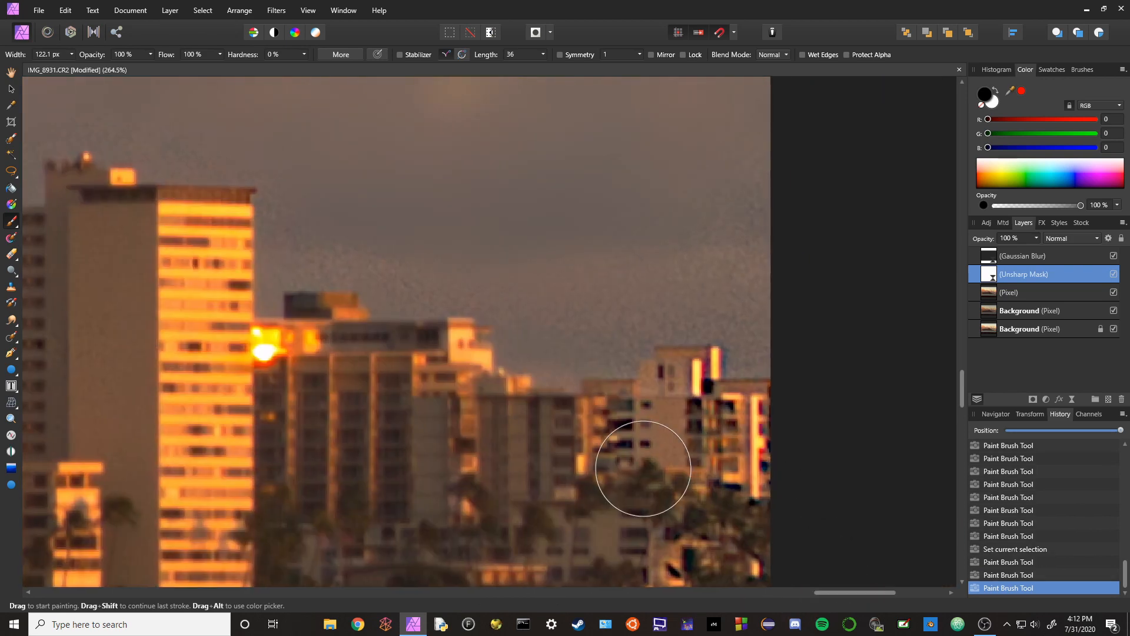
{"action": "mouse_move", "coordinate": [644, 466]}
{"action": "left_mouse_down"}
{"action": "mouse_move", "coordinate": [683, 408]}
{"action": "mouse_move", "coordinate": [625, 426]}
{"action": "mouse_move", "coordinate": [775, 449]}
{"action": "mouse_move", "coordinate": [720, 541]}
{"action": "mouse_move", "coordinate": [645, 549]}
{"action": "mouse_move", "coordinate": [740, 547]}
{"action": "left_mouse_up"}
- Mask out the Unsharp Mask in black along the waterfront bases and the leftmost apartment block of the right-hand building cluster
{"action": "left_click_drag", "start_coordinate": [965, 379], "coordinate": [962, 392]}
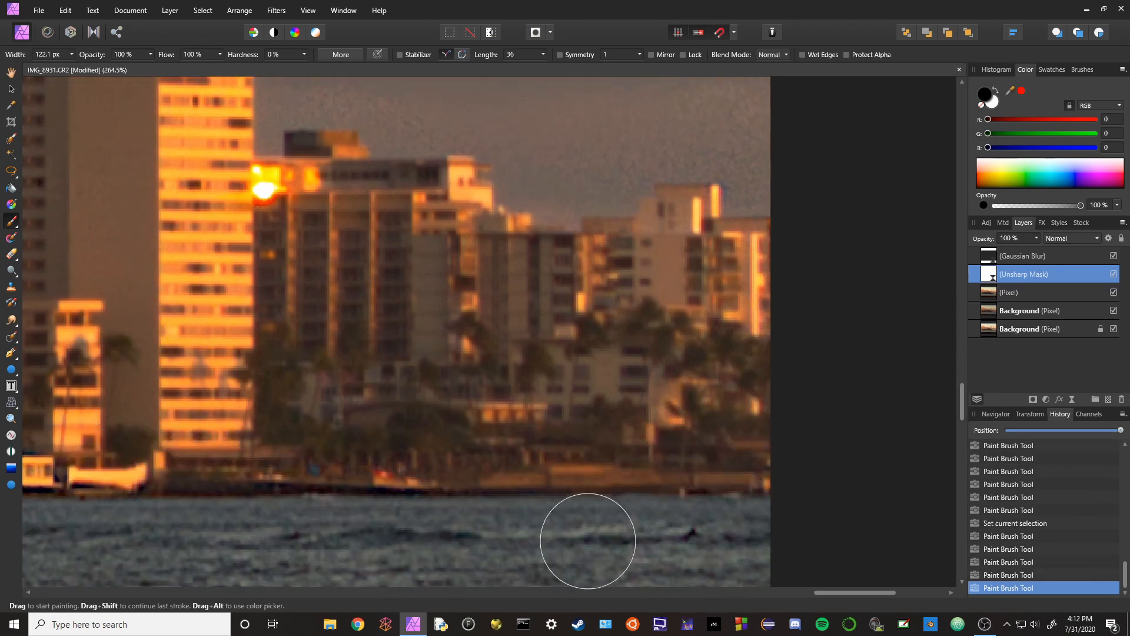
{"action": "left_click_drag", "start_coordinate": [827, 597], "coordinate": [749, 596]}
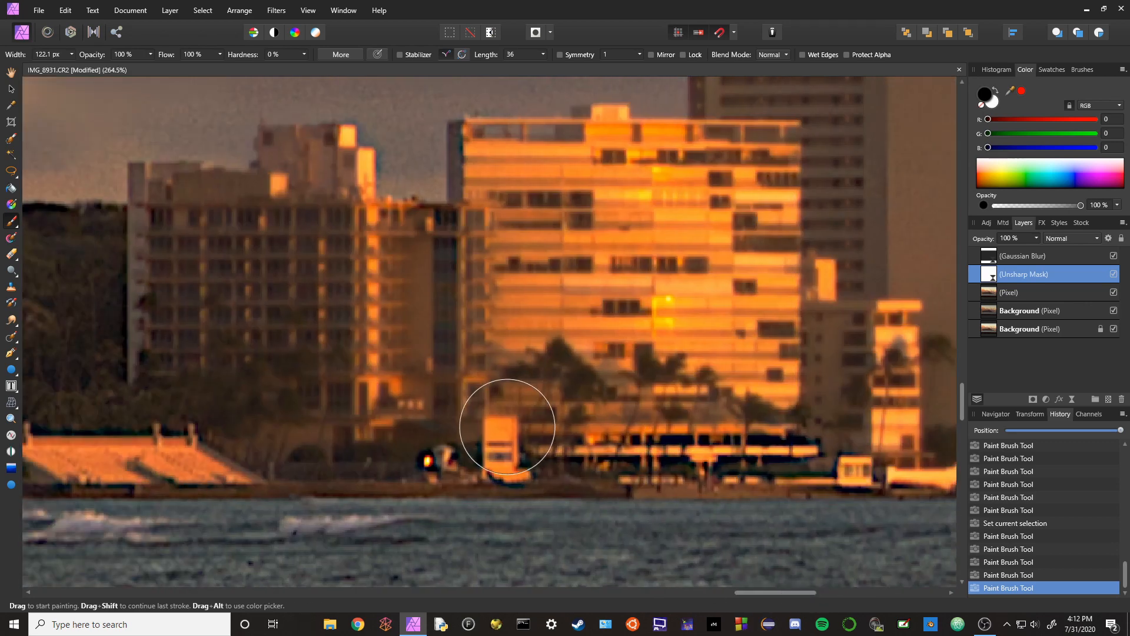
{"action": "mouse_move", "coordinate": [504, 411]}
{"action": "left_mouse_down"}
{"action": "mouse_move", "coordinate": [755, 442]}
{"action": "mouse_move", "coordinate": [893, 429]}
{"action": "left_mouse_up"}
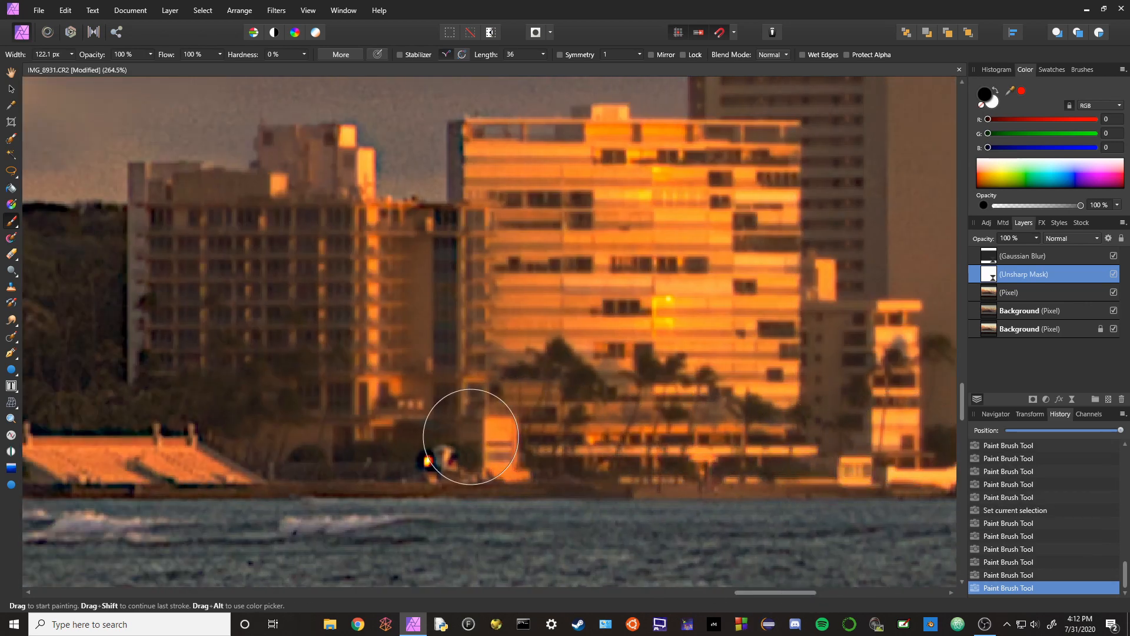
{"action": "mouse_move", "coordinate": [151, 290]}
{"action": "left_mouse_down"}
{"action": "mouse_move", "coordinate": [163, 316]}
{"action": "mouse_move", "coordinate": [164, 238]}
{"action": "left_mouse_up"}
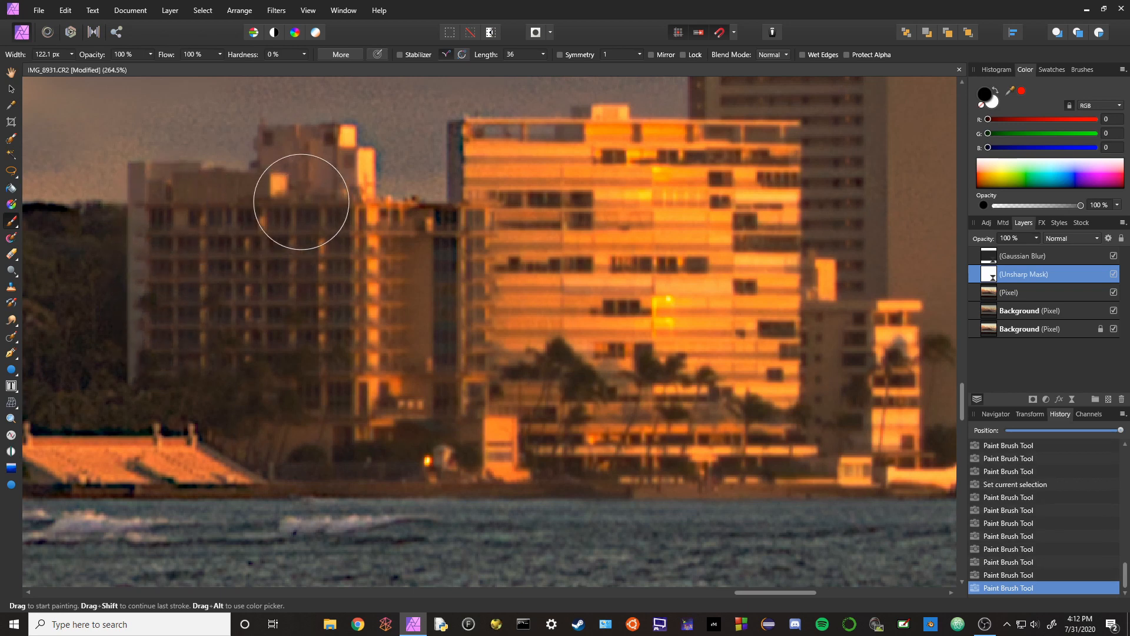
{"action": "left_click_drag", "start_coordinate": [434, 299], "coordinate": [442, 244]}
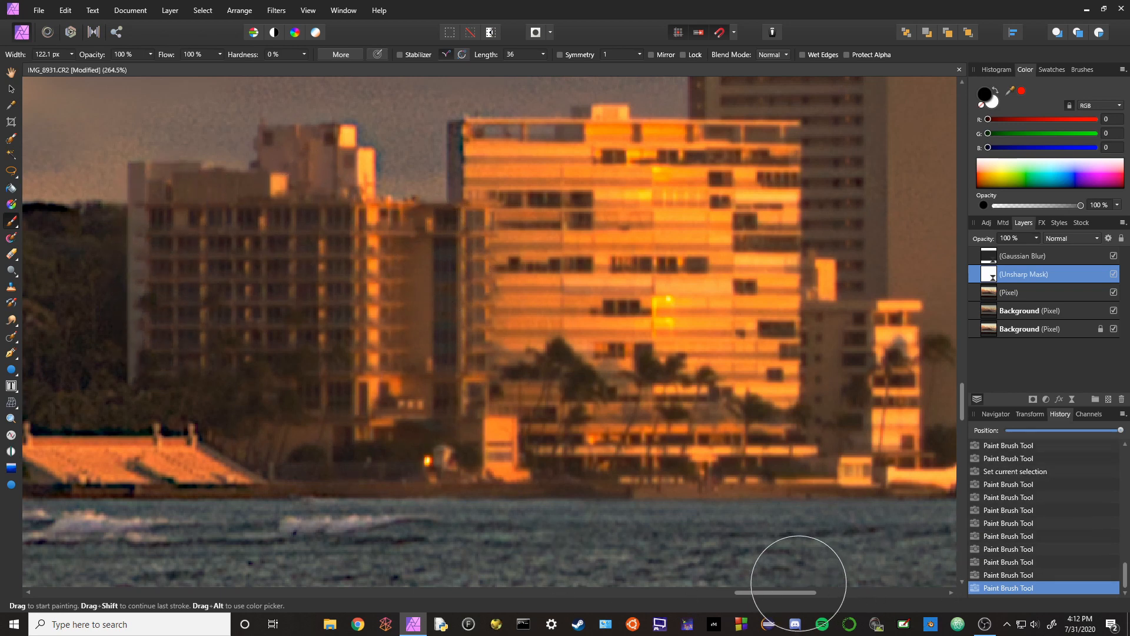
- Paint the Unsharp Mask out in black over the upper floors and rooftops of the hotel towers at the photo's left edge
{"action": "scroll", "coordinate": [471, 422], "scroll_direction": "down", "scroll_amount": 6}
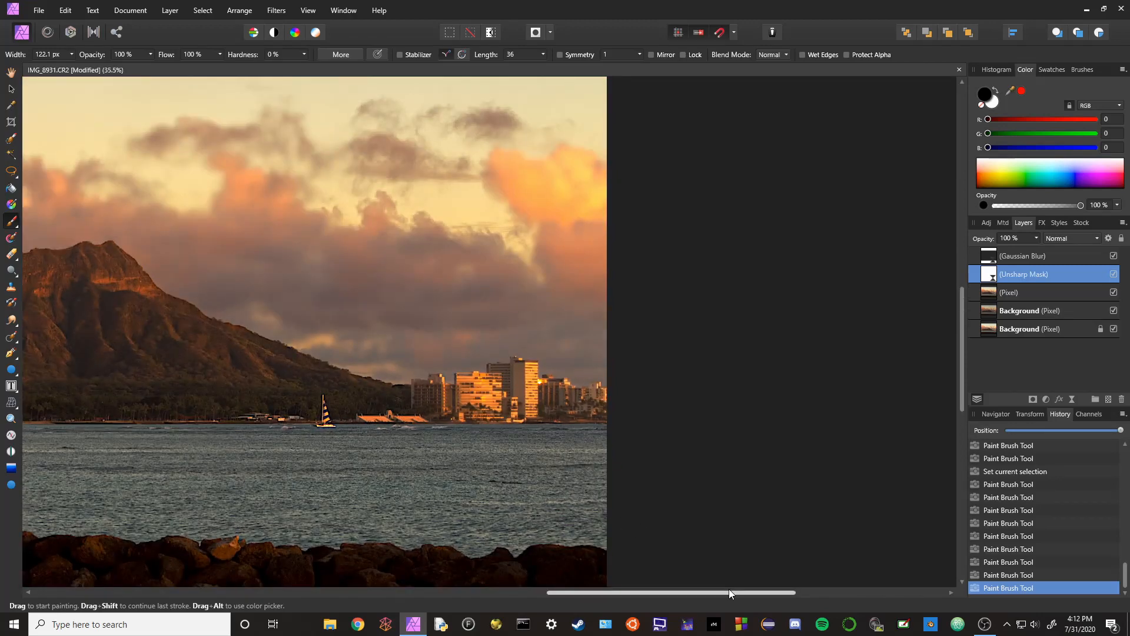
{"action": "left_click_drag", "start_coordinate": [730, 592], "coordinate": [439, 577]}
{"action": "scroll", "coordinate": [344, 535], "scroll_direction": "up", "scroll_amount": 6}
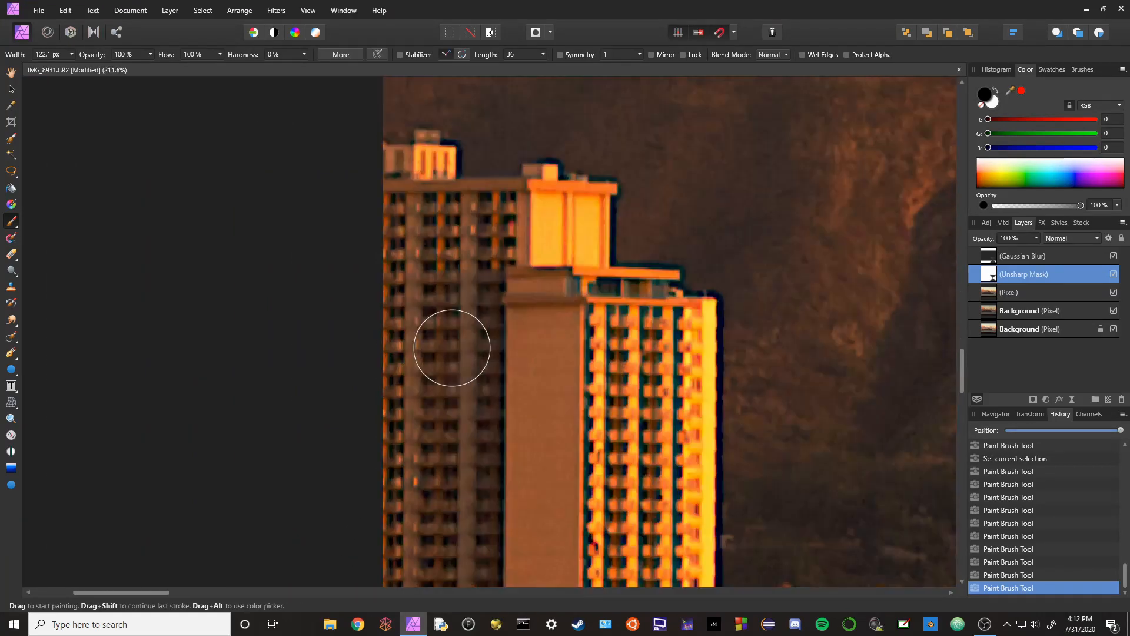
{"action": "mouse_move", "coordinate": [413, 170]}
{"action": "left_mouse_down"}
{"action": "mouse_move", "coordinate": [671, 316]}
{"action": "mouse_move", "coordinate": [685, 391]}
{"action": "mouse_move", "coordinate": [649, 473]}
{"action": "mouse_move", "coordinate": [590, 349]}
{"action": "mouse_move", "coordinate": [515, 438]}
{"action": "mouse_move", "coordinate": [491, 262]}
{"action": "mouse_move", "coordinate": [447, 265]}
{"action": "mouse_move", "coordinate": [372, 396]}
{"action": "mouse_move", "coordinate": [409, 236]}
{"action": "mouse_move", "coordinate": [427, 420]}
{"action": "mouse_move", "coordinate": [451, 509]}
{"action": "mouse_move", "coordinate": [500, 527]}
{"action": "mouse_move", "coordinate": [659, 545]}
{"action": "left_mouse_up"}
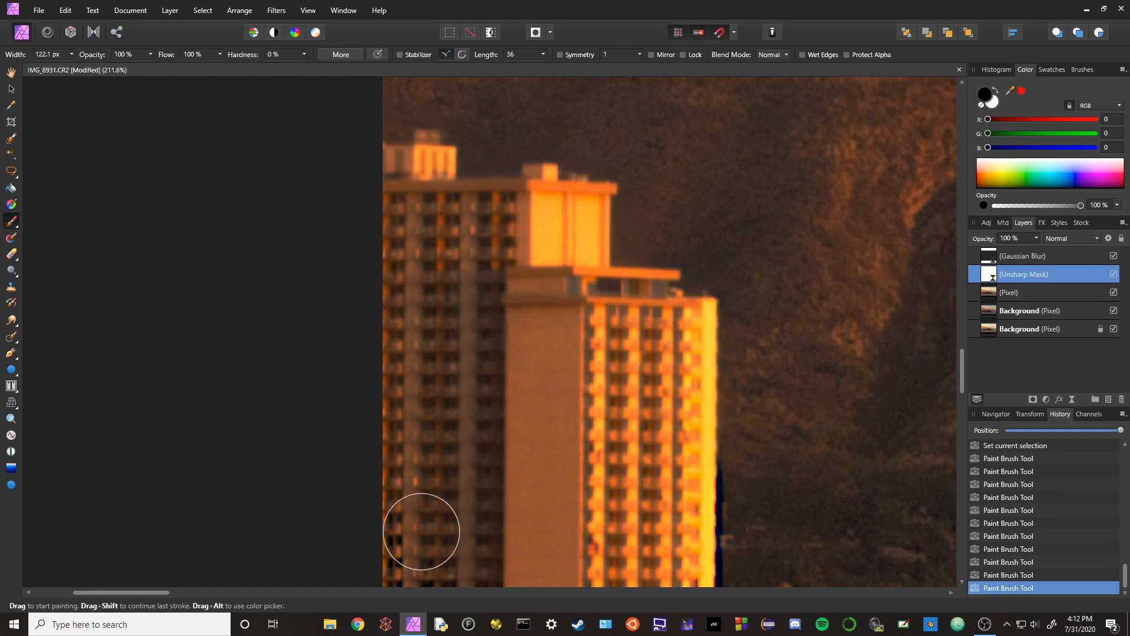
{"action": "left_click_drag", "start_coordinate": [421, 532], "coordinate": [616, 491]}
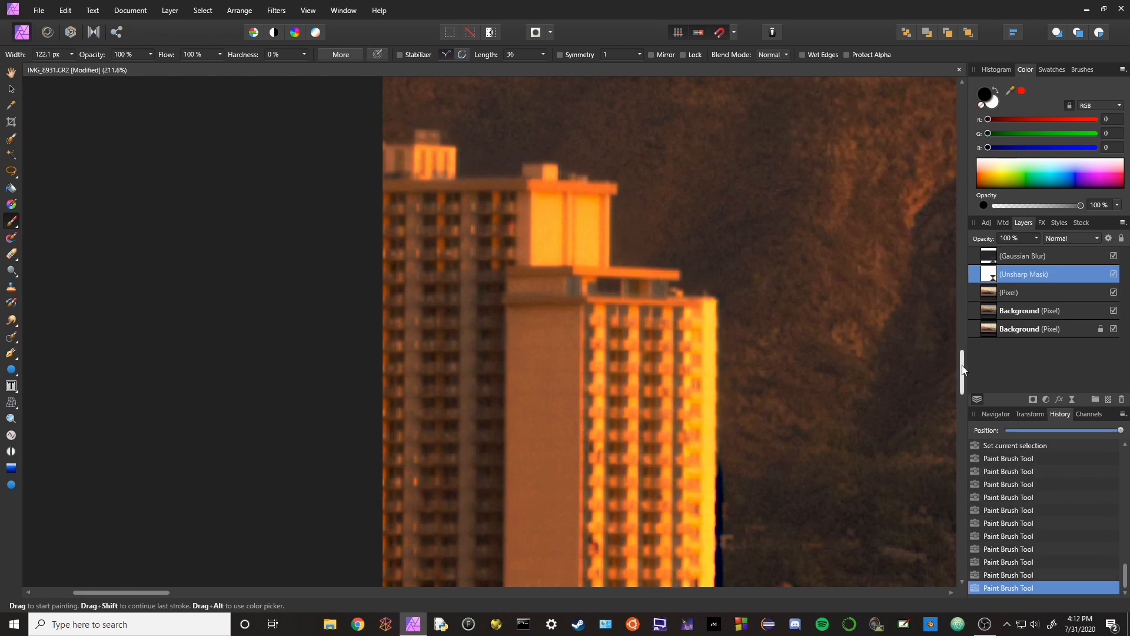
- Mask out the Unsharp Mask in black down the hotel towers' lower floors, the small roofed building and the beachfront beneath
{"action": "left_click_drag", "start_coordinate": [962, 365], "coordinate": [959, 386]}
{"action": "mouse_move", "coordinate": [685, 233]}
{"action": "left_mouse_down"}
{"action": "mouse_move", "coordinate": [685, 339]}
{"action": "mouse_move", "coordinate": [634, 359]}
{"action": "mouse_move", "coordinate": [587, 355]}
{"action": "left_mouse_up"}
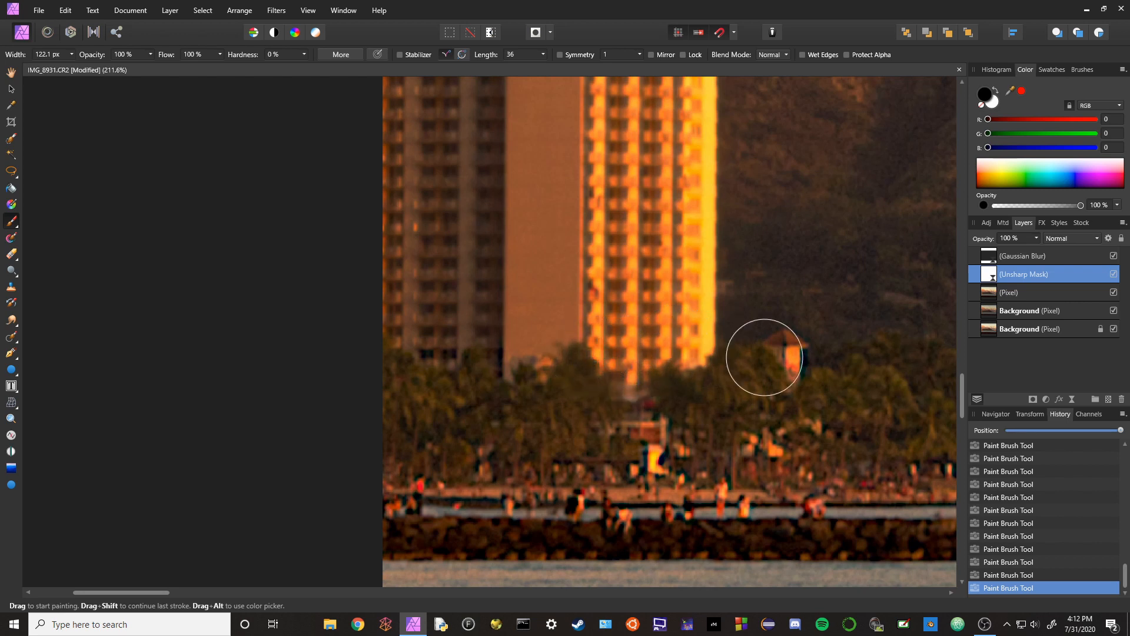
{"action": "left_click_drag", "start_coordinate": [764, 356], "coordinate": [768, 373]}
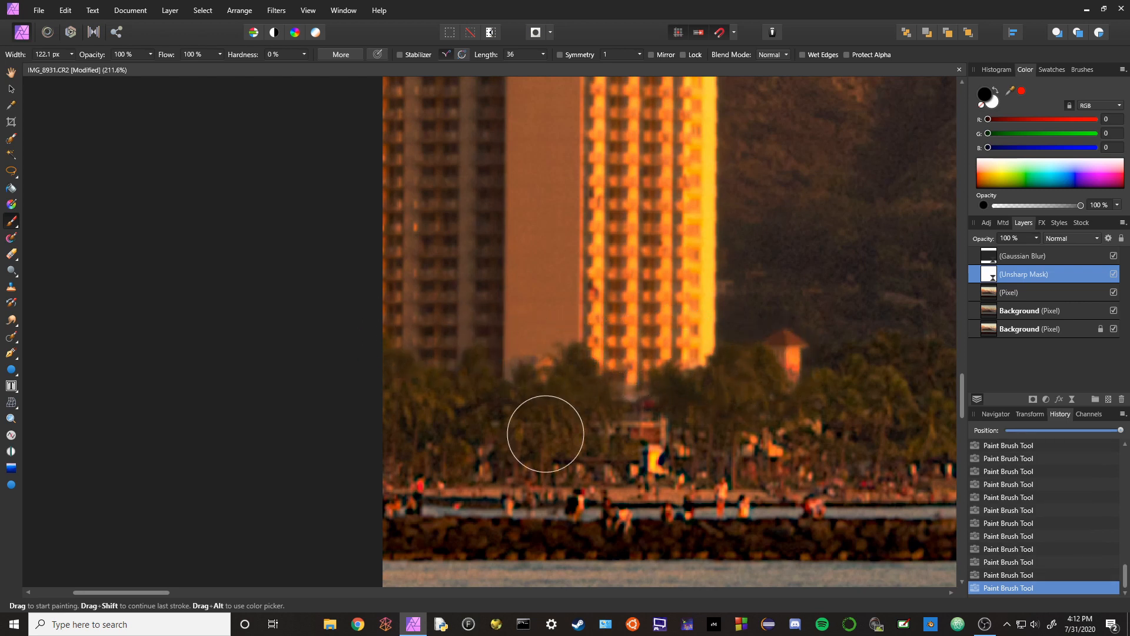
{"action": "left_click_drag", "start_coordinate": [647, 458], "coordinate": [671, 460]}
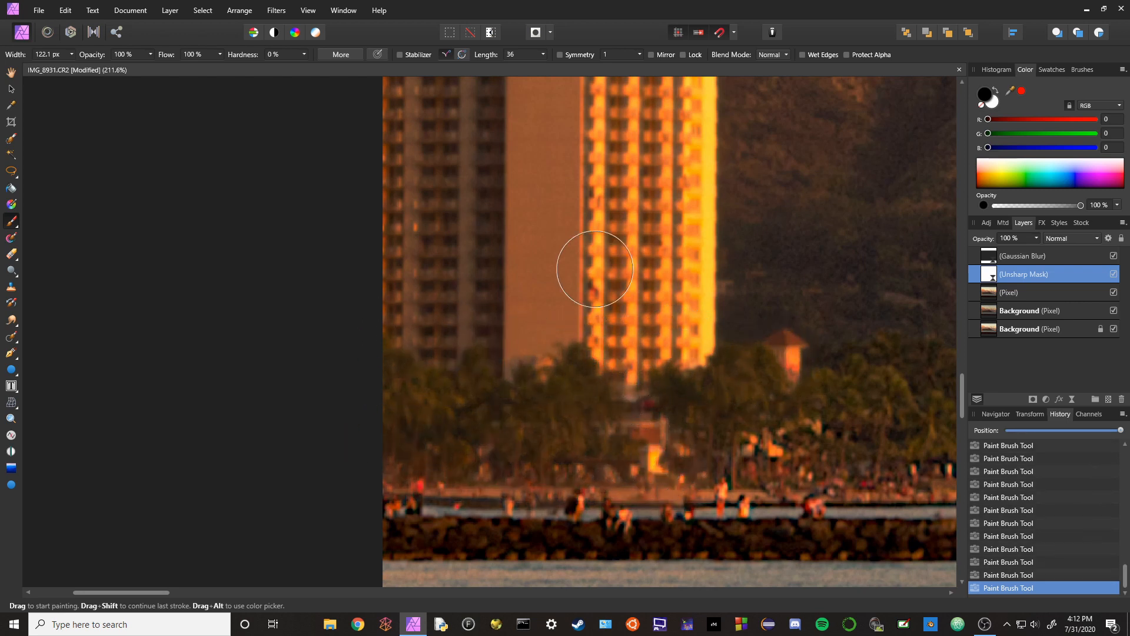
- Add a Brightness / Contrast adjustment layer above the Gaussian Blur and set its blend mode to Screen
{"action": "key", "text": "ctrl+0"}
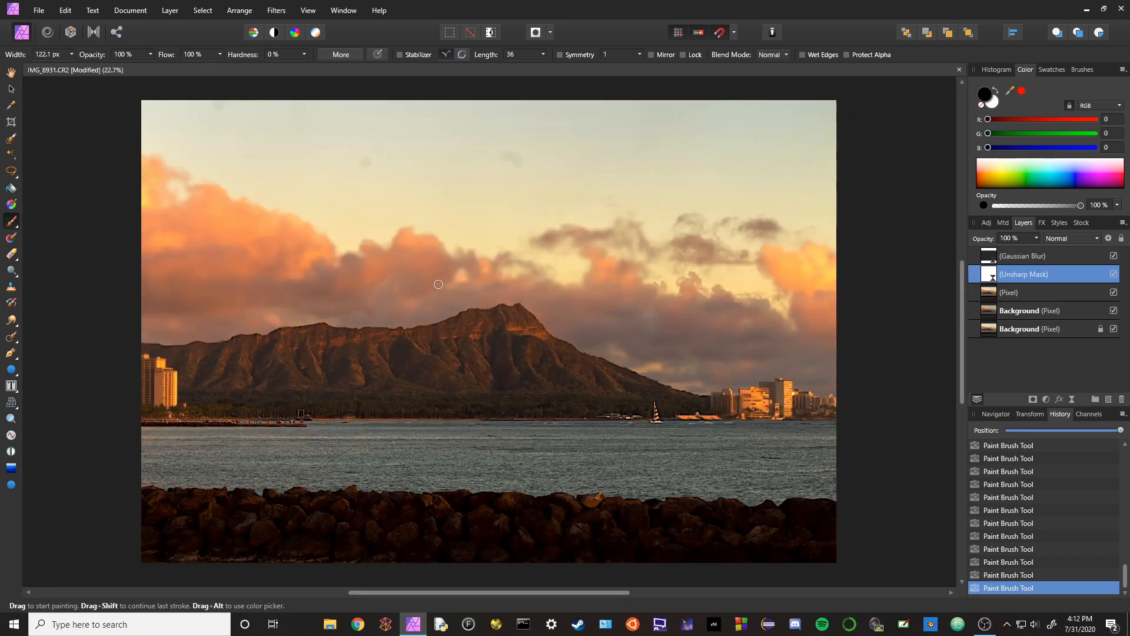
{"action": "left_click", "coordinate": [1017, 260]}
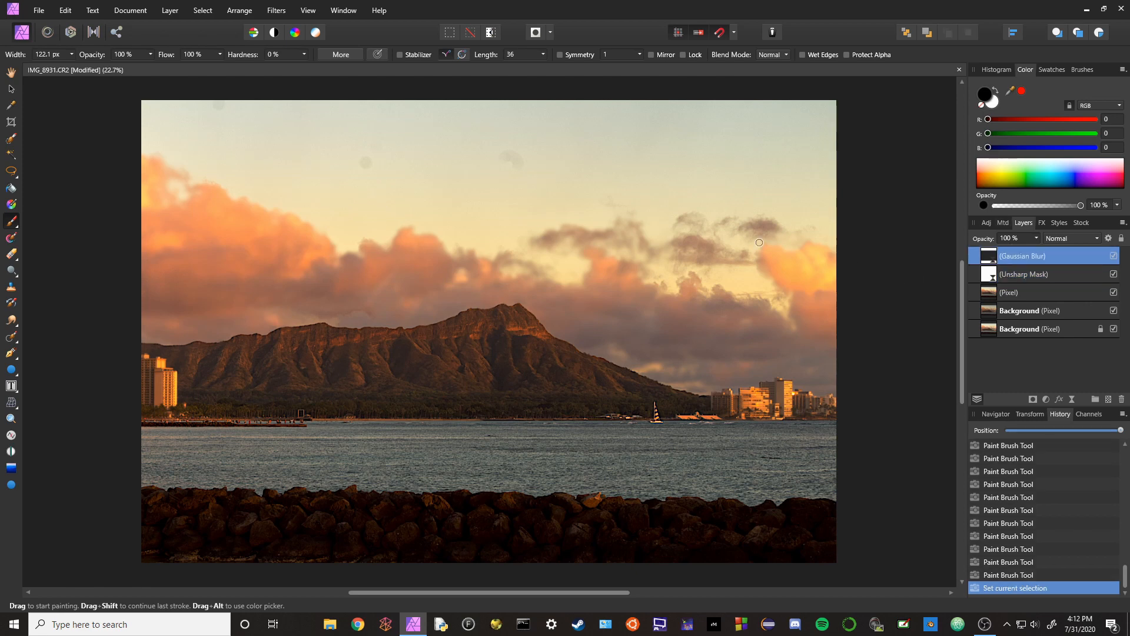
{"action": "left_click", "coordinate": [169, 10]}
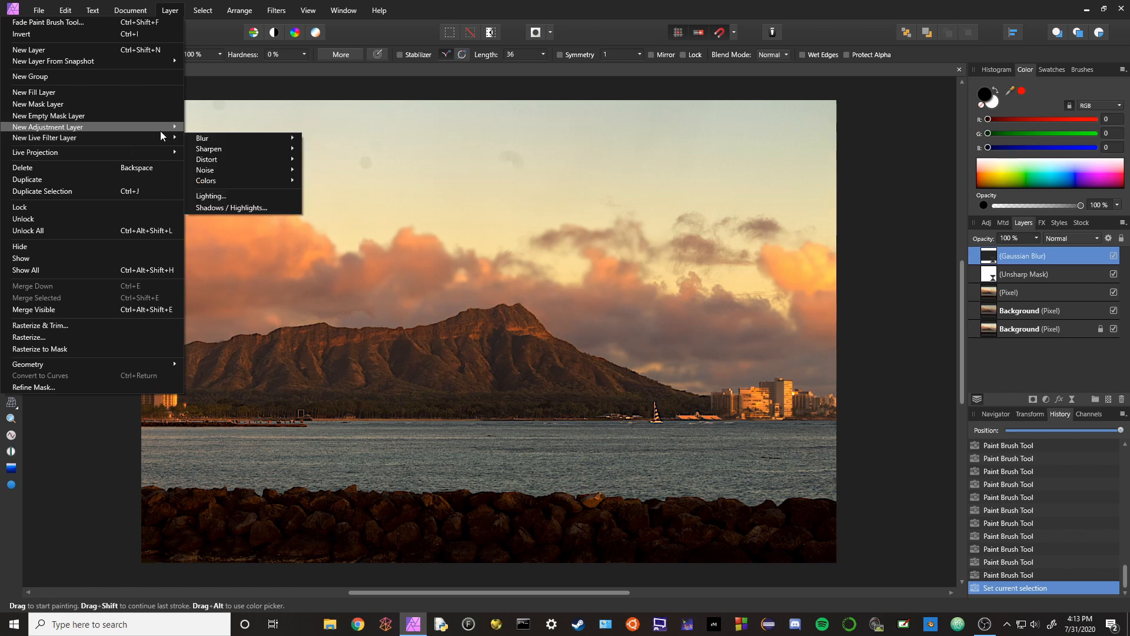
{"action": "mouse_move", "coordinate": [161, 129]}
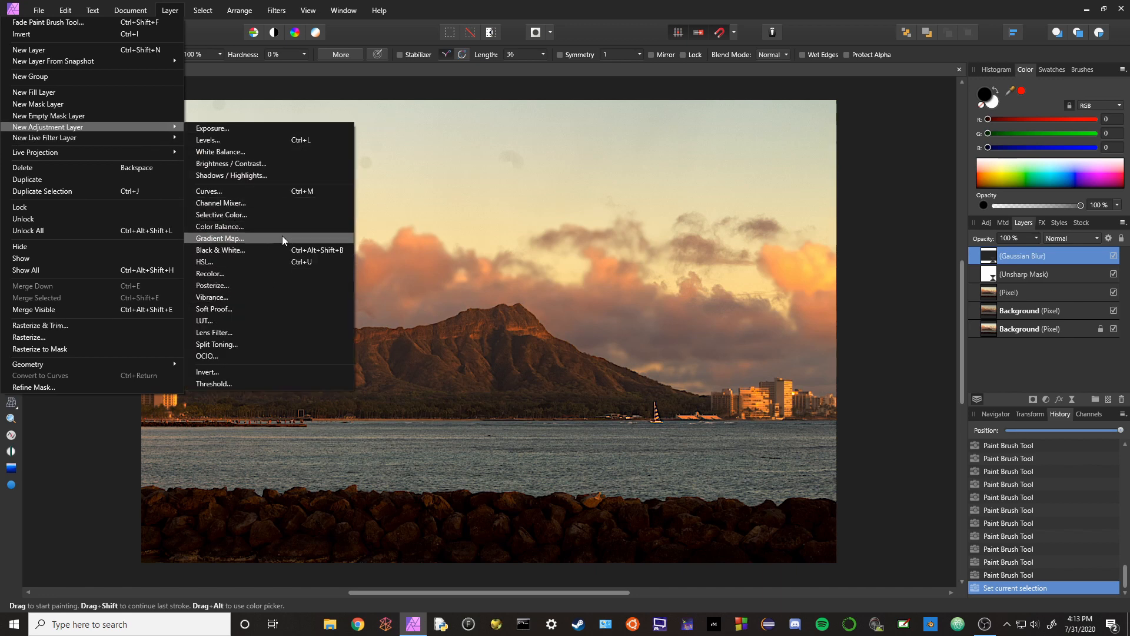
{"action": "key", "text": "Escape"}
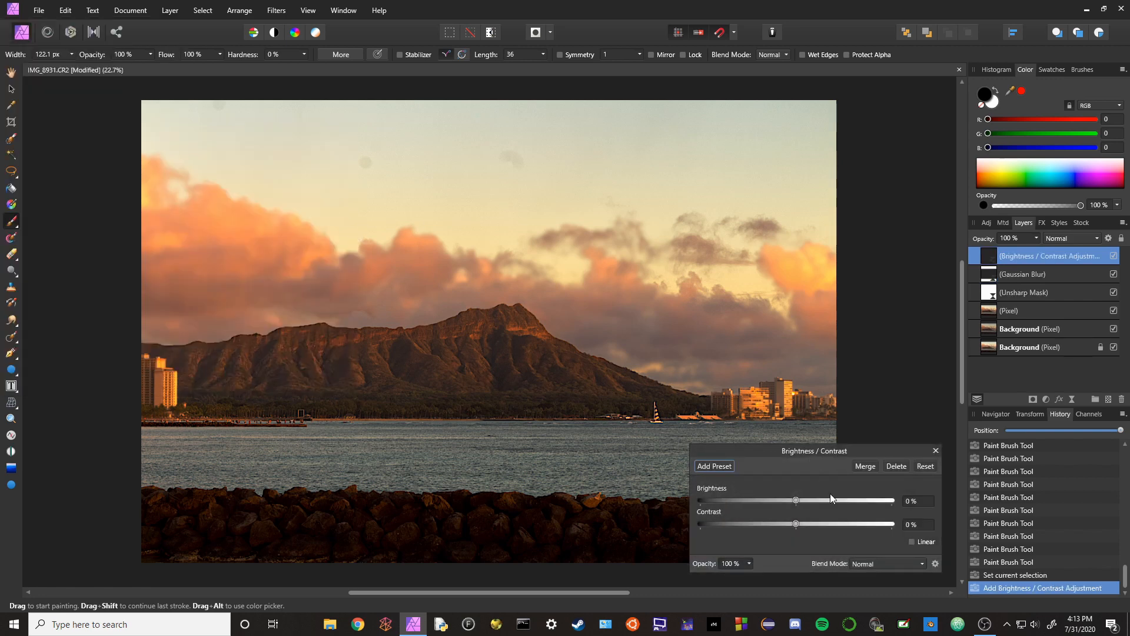
{"action": "left_click", "coordinate": [902, 564]}
{"action": "scroll", "coordinate": [897, 530], "scroll_direction": "down", "scroll_amount": 2}
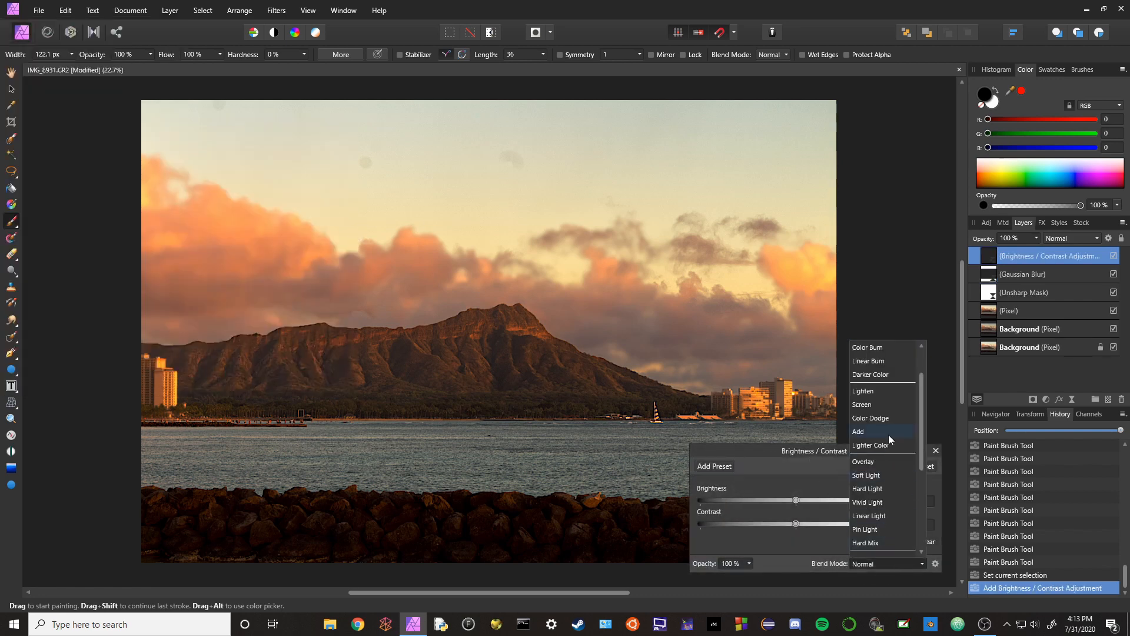
{"action": "scroll", "coordinate": [878, 405], "scroll_direction": "up", "scroll_amount": 1}
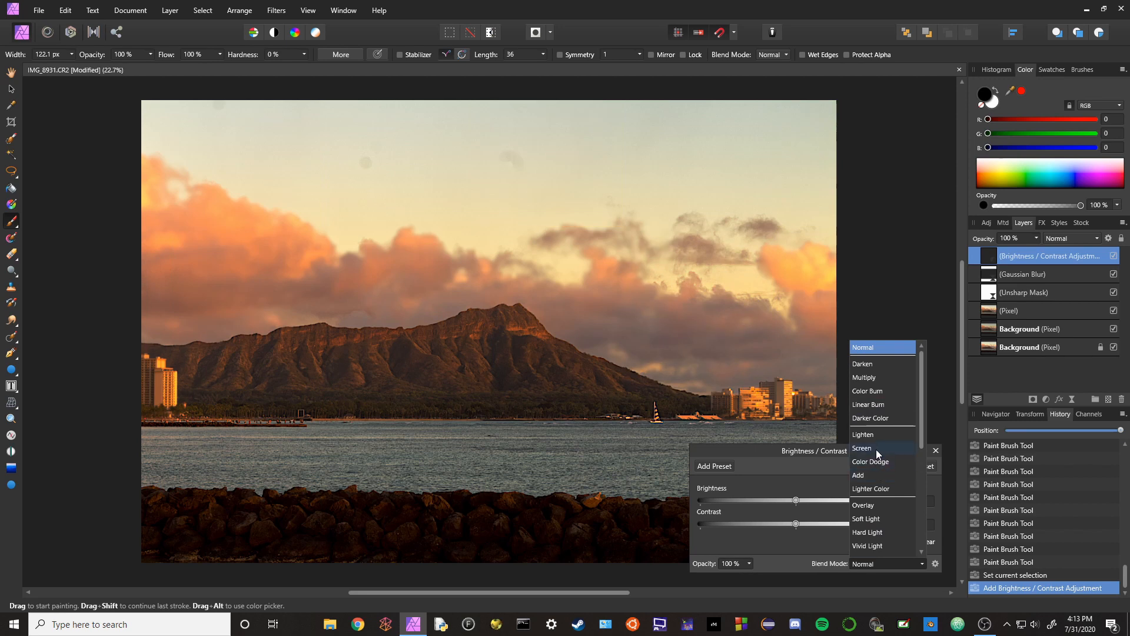
{"action": "left_click", "coordinate": [875, 450]}
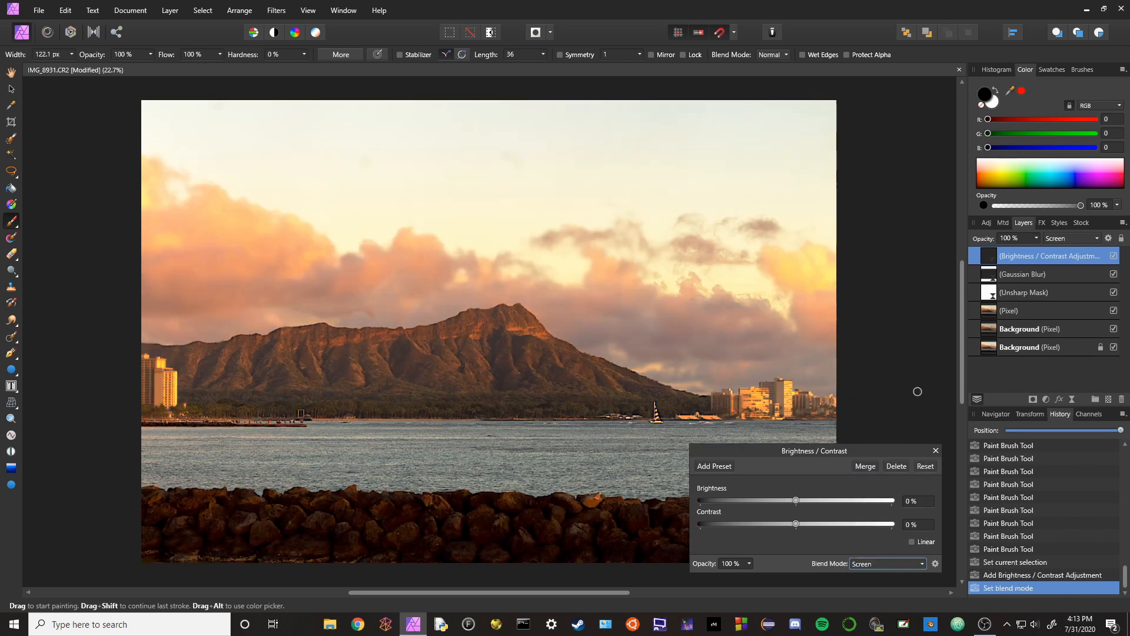
{"action": "left_click", "coordinate": [935, 452]}
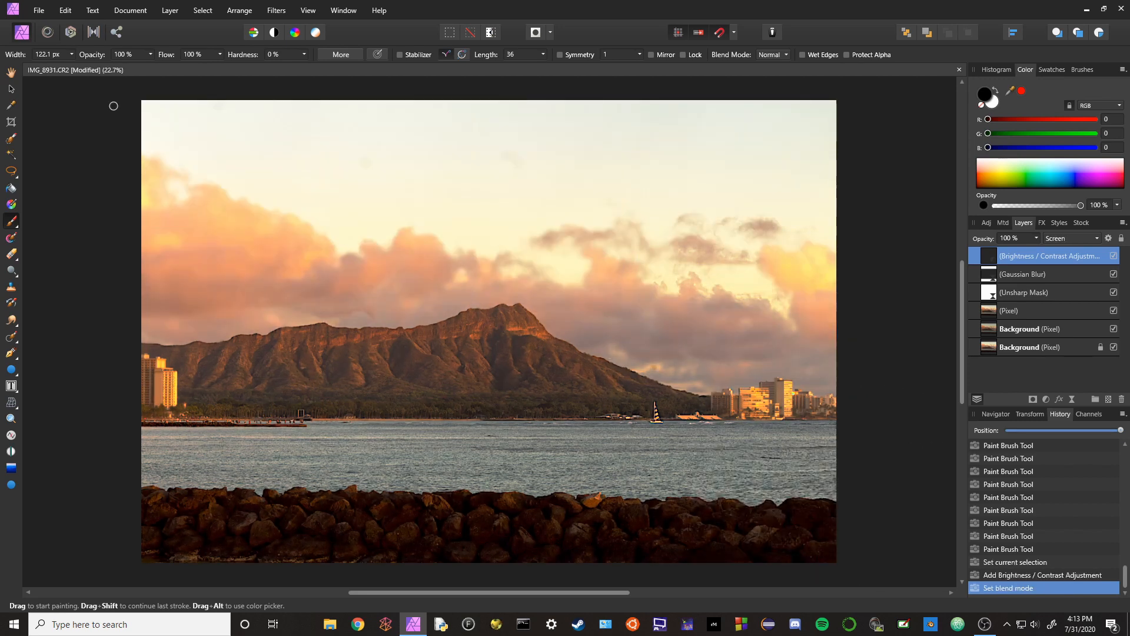
- Add a live Gaussian Blur filter layer above the Brightness / Contrast adjustment, with Preserve Alpha enabled and a 35 px radius
{"action": "left_click", "coordinate": [170, 10]}
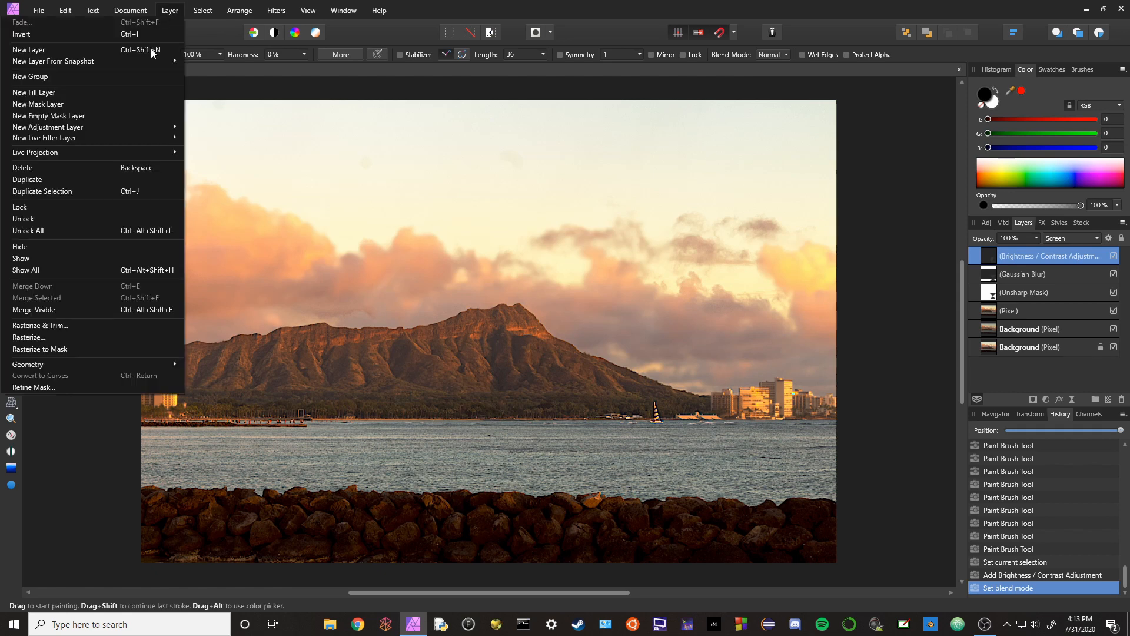
{"action": "mouse_move", "coordinate": [126, 138]}
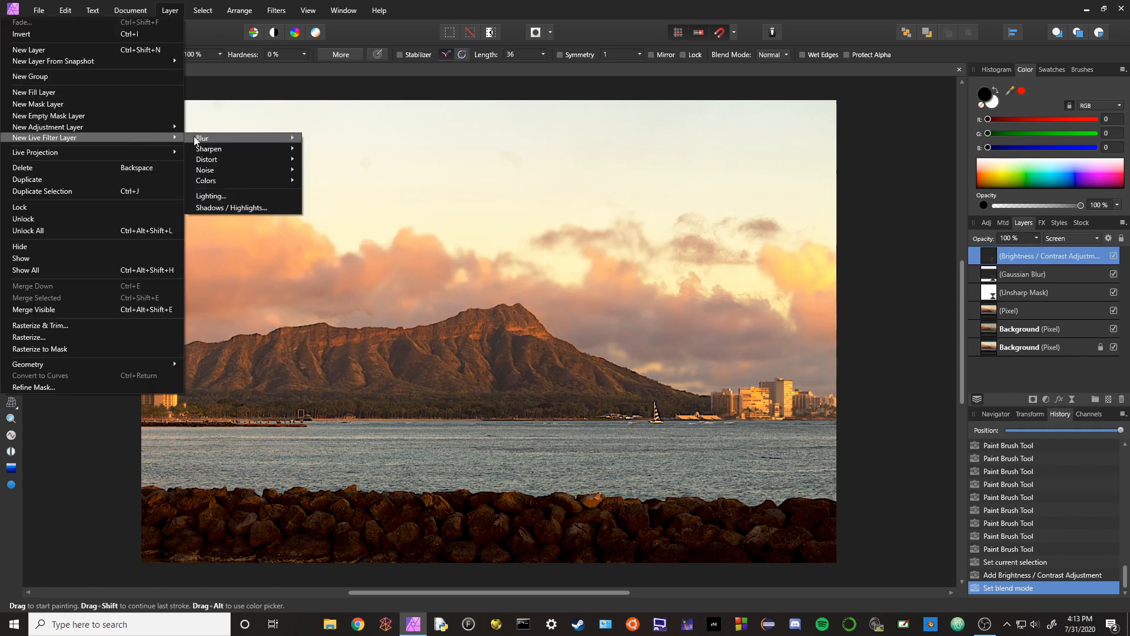
{"action": "mouse_move", "coordinate": [194, 139]}
{"action": "left_click", "coordinate": [141, 149]}
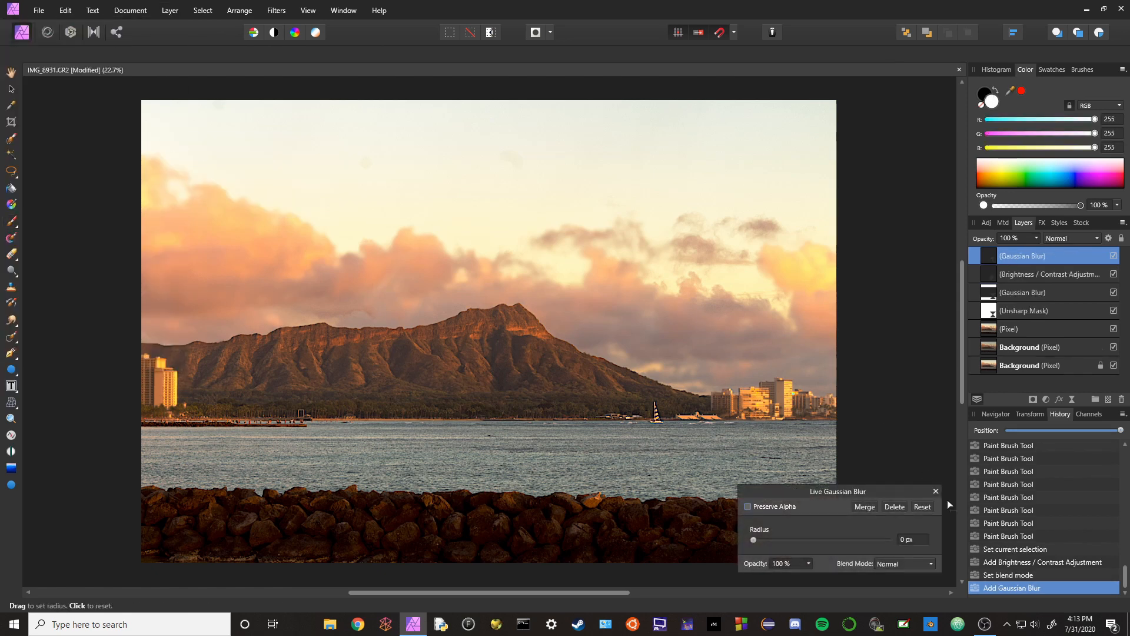
{"action": "left_click", "coordinate": [746, 507]}
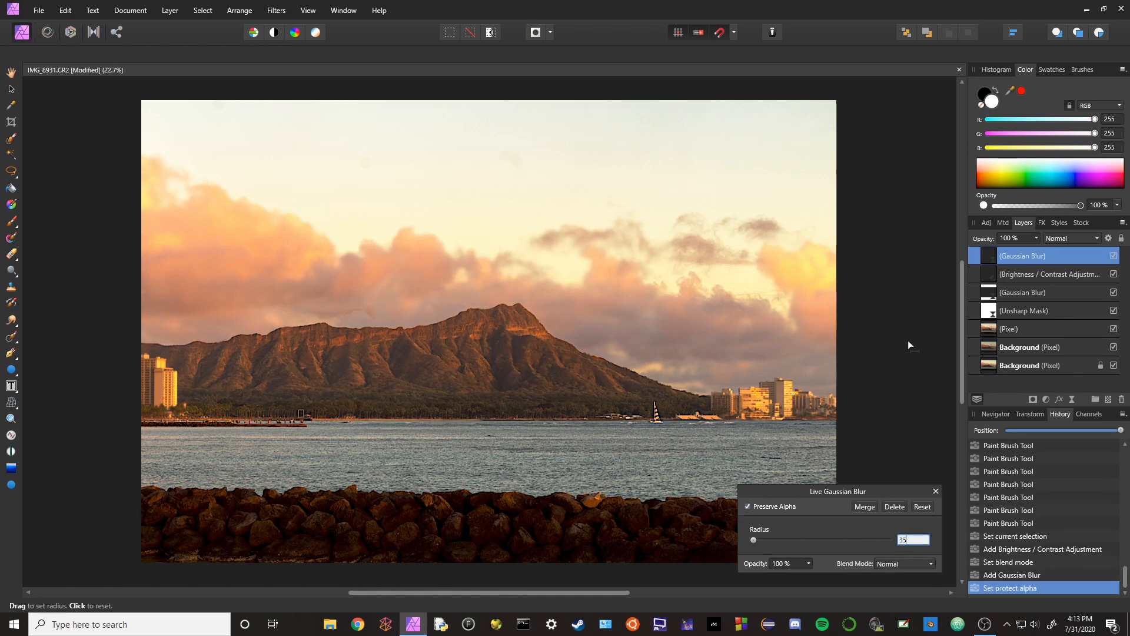
{"action": "key", "text": "Return"}
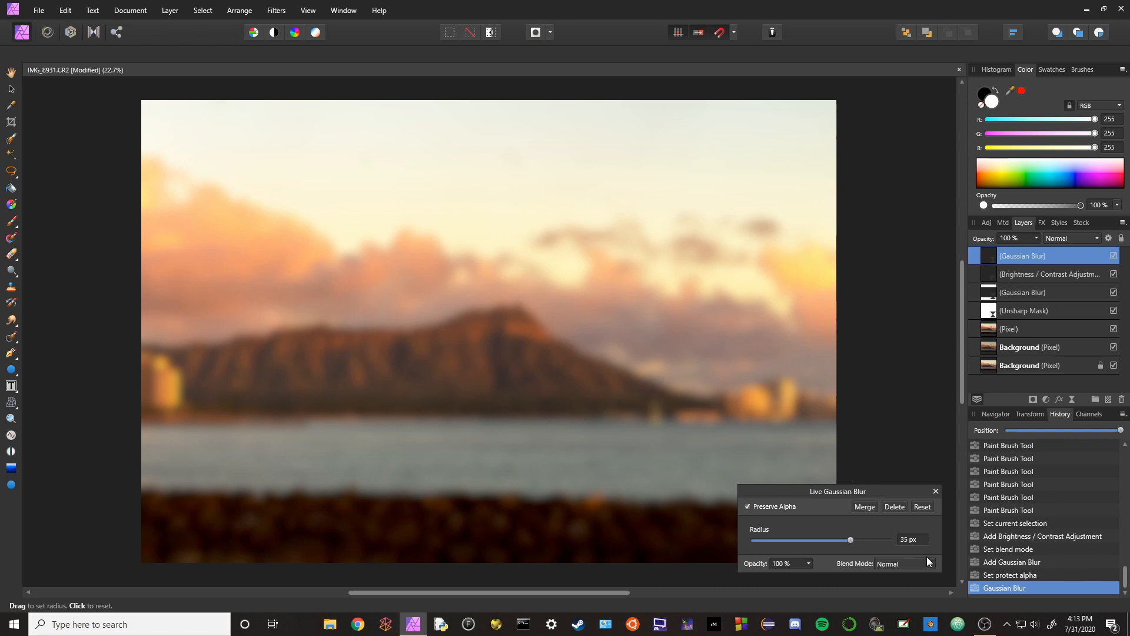
- Set the new Gaussian Blur's blend mode to Multiply and close its settings
{"action": "left_click", "coordinate": [913, 564]}
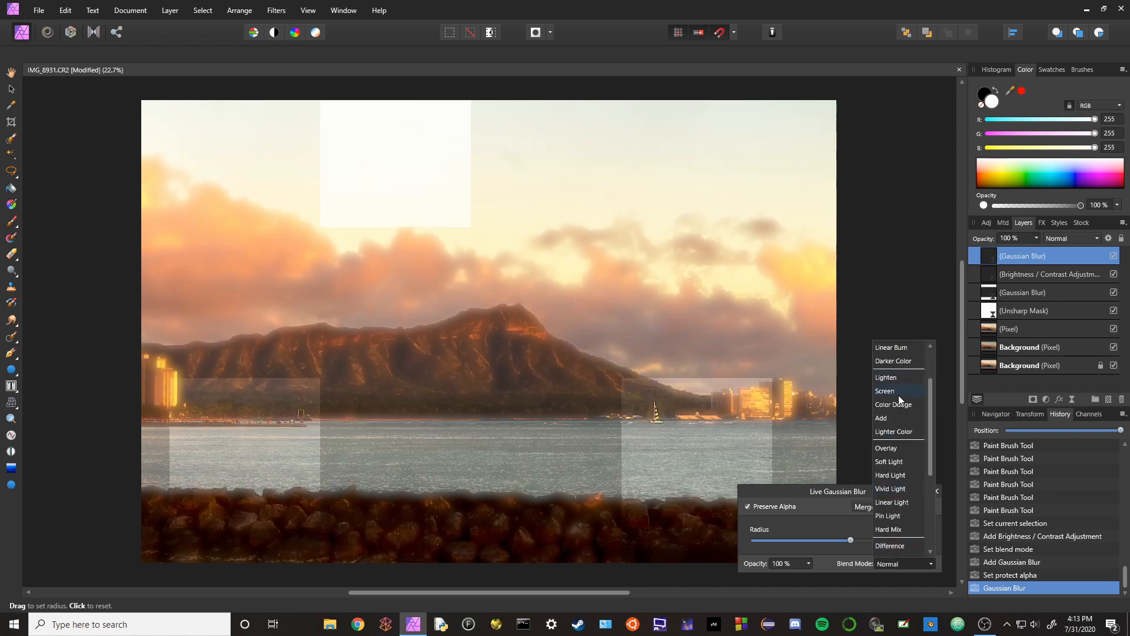
{"action": "scroll", "coordinate": [909, 389], "scroll_direction": "up", "scroll_amount": 2}
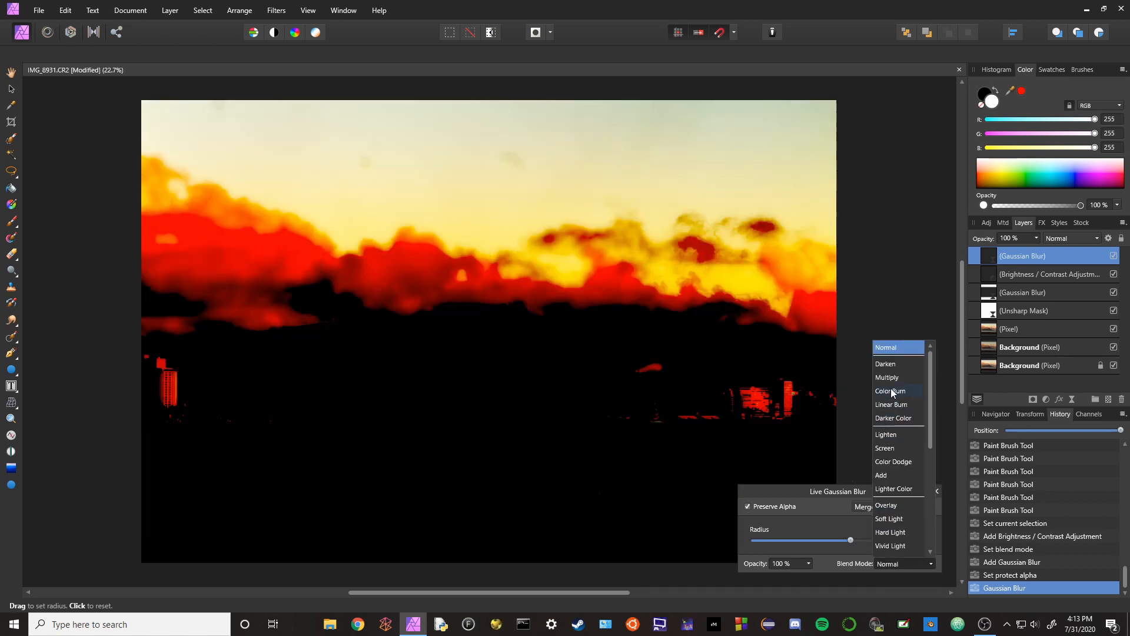
{"action": "left_click", "coordinate": [889, 377]}
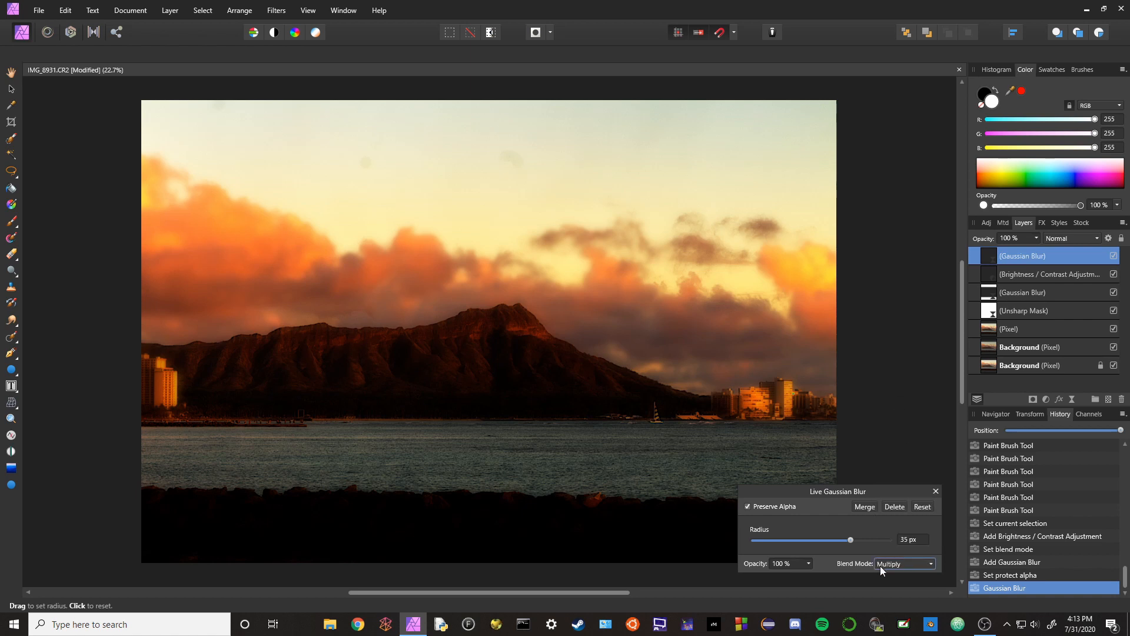
{"action": "left_click_drag", "start_coordinate": [874, 493], "coordinate": [864, 355]}
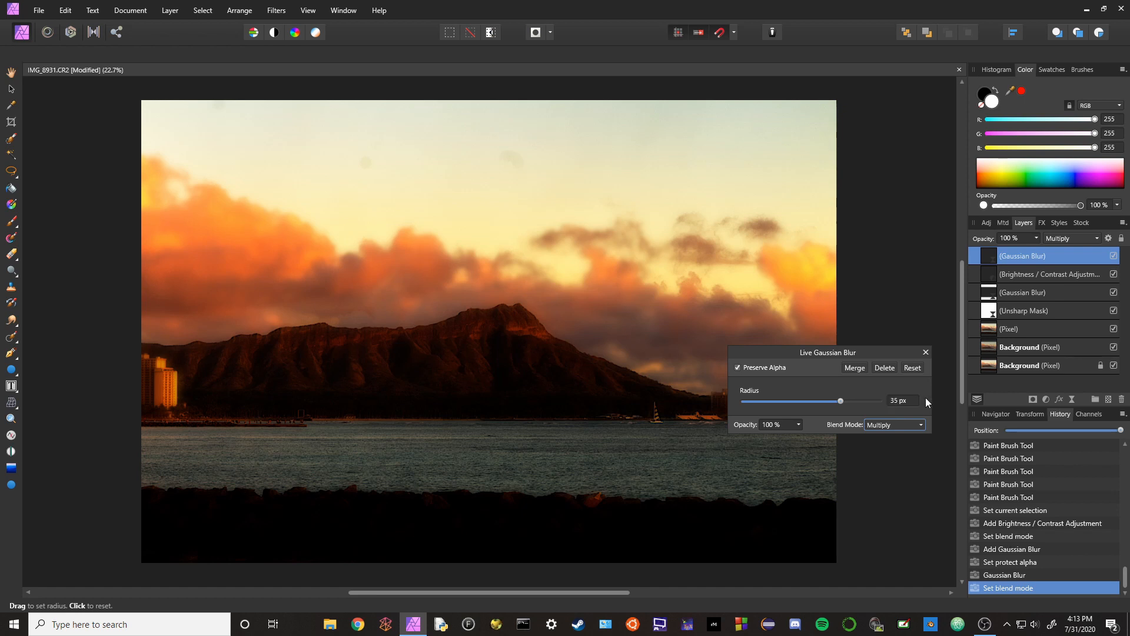
{"action": "left_click", "coordinate": [925, 351]}
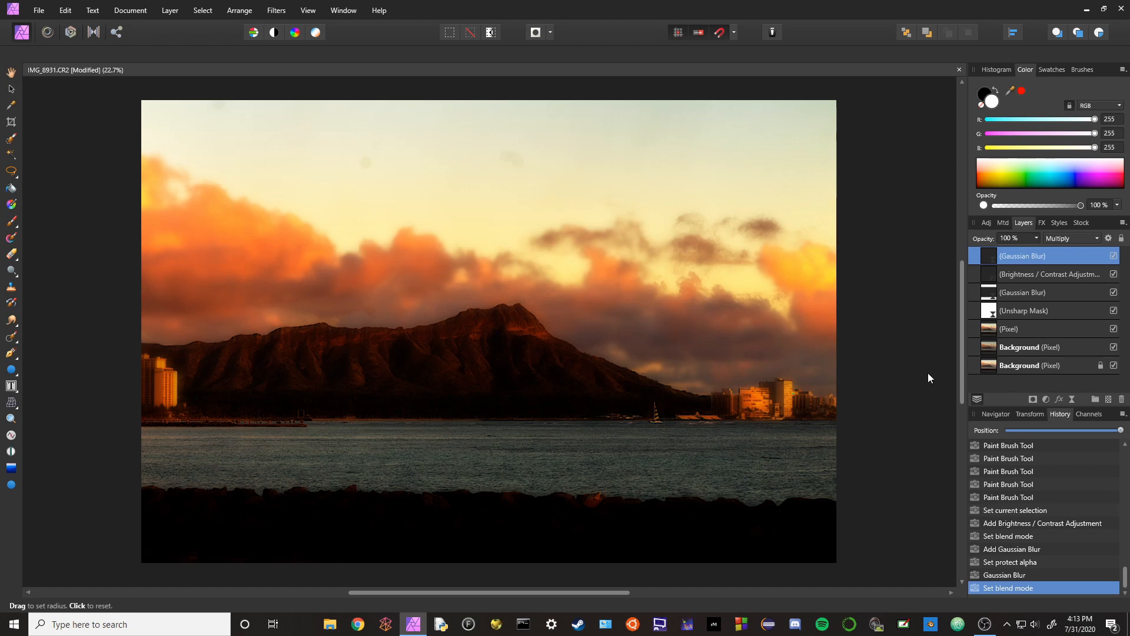
- Set the Brightness / Contrast adjustment to 48% brightness and -24% contrast
{"action": "key", "text": "b"}
{"action": "double_click", "coordinate": [993, 276]}
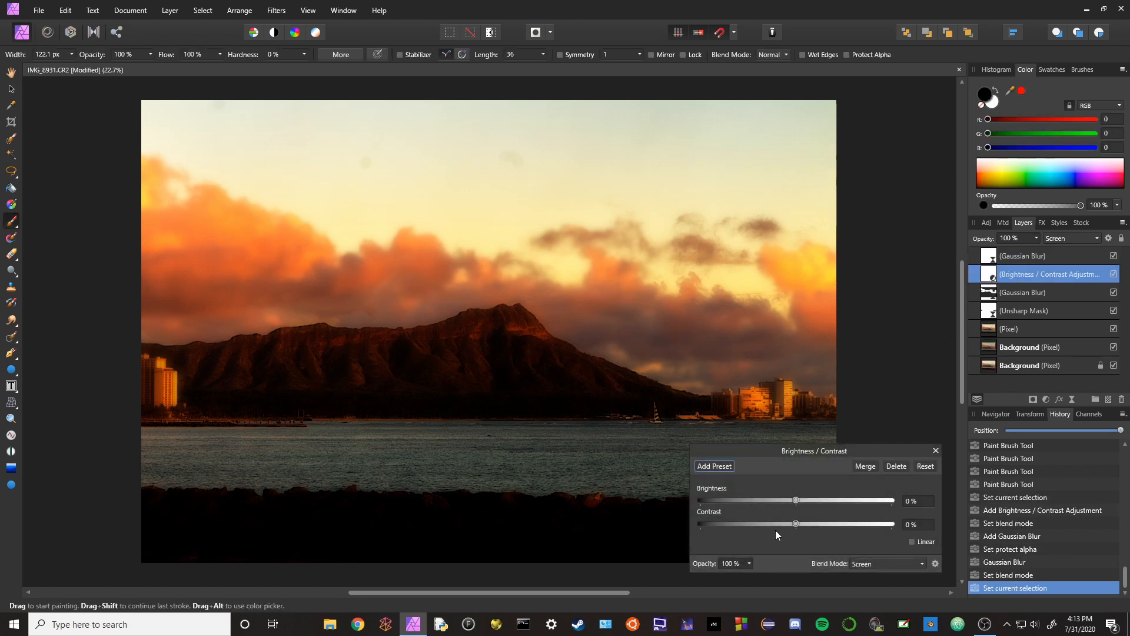
{"action": "left_click_drag", "start_coordinate": [800, 502], "coordinate": [854, 507]}
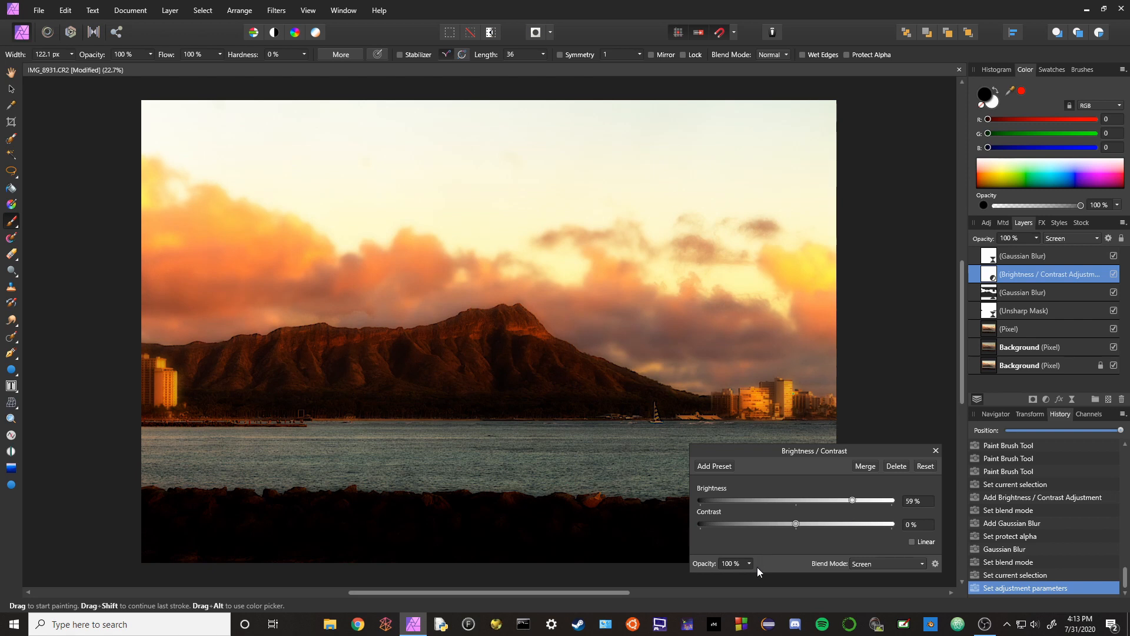
{"action": "left_click_drag", "start_coordinate": [842, 499], "coordinate": [841, 499]}
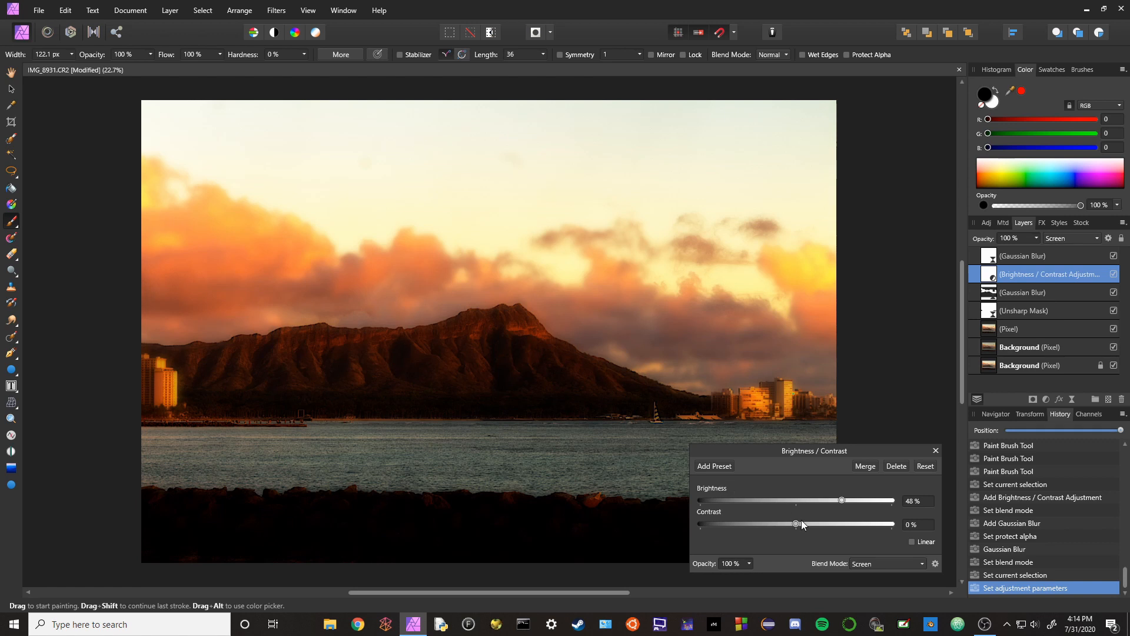
{"action": "left_click_drag", "start_coordinate": [796, 524], "coordinate": [770, 526]}
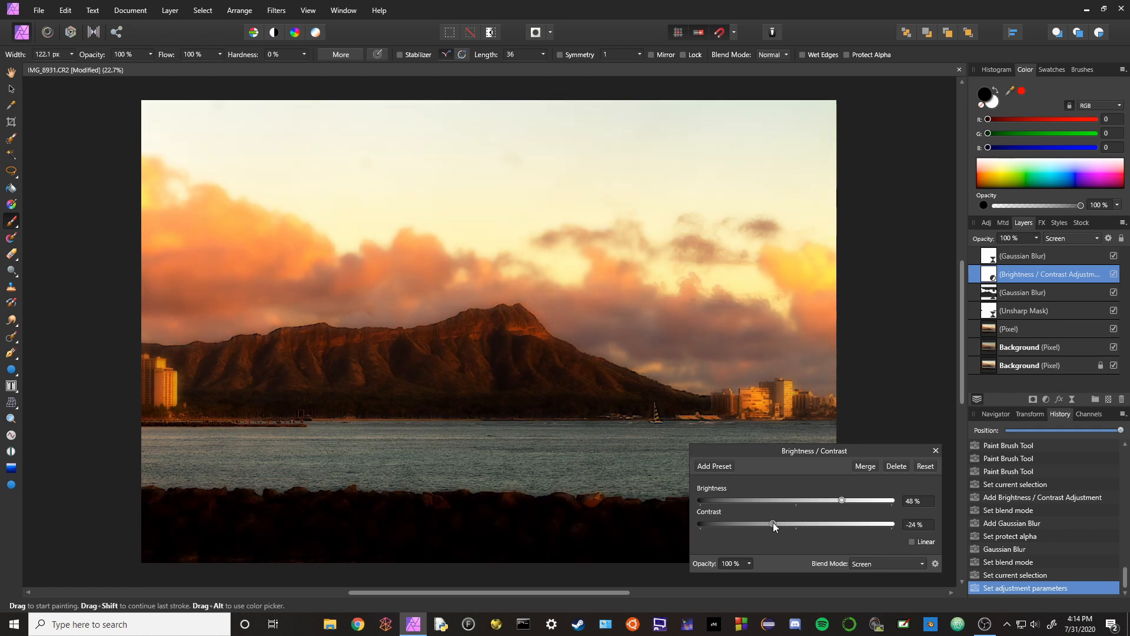
{"action": "left_click", "coordinate": [935, 451]}
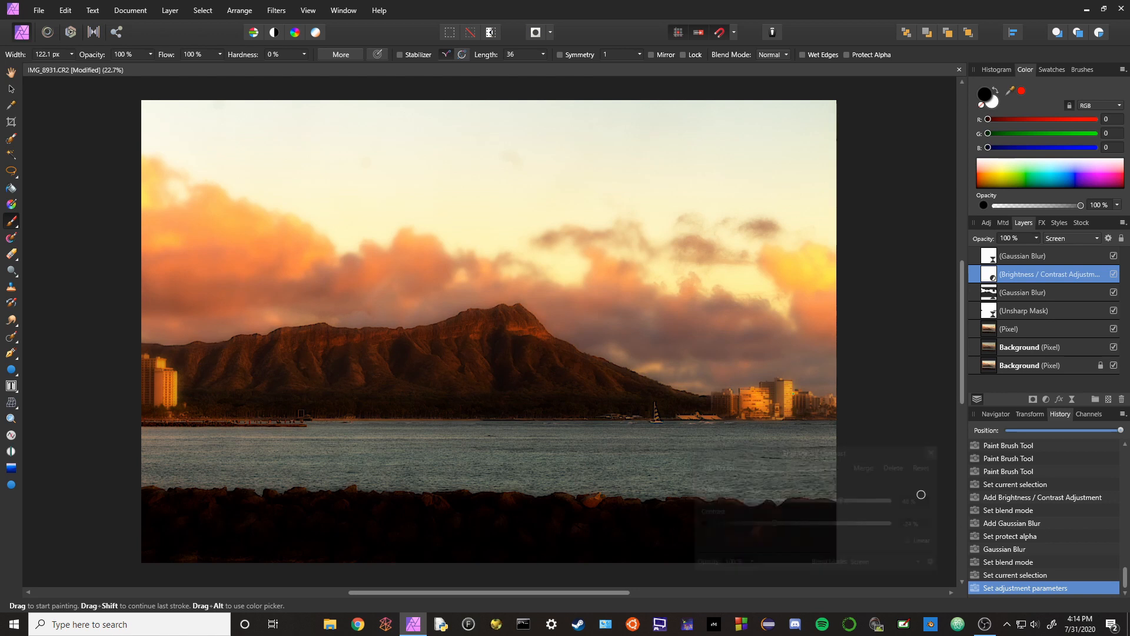
- Group the Brightness / Contrast adjustment with the topmost Gaussian Blur and name the group Orton
{"action": "left_click", "coordinate": [1065, 256], "text": "shift"}
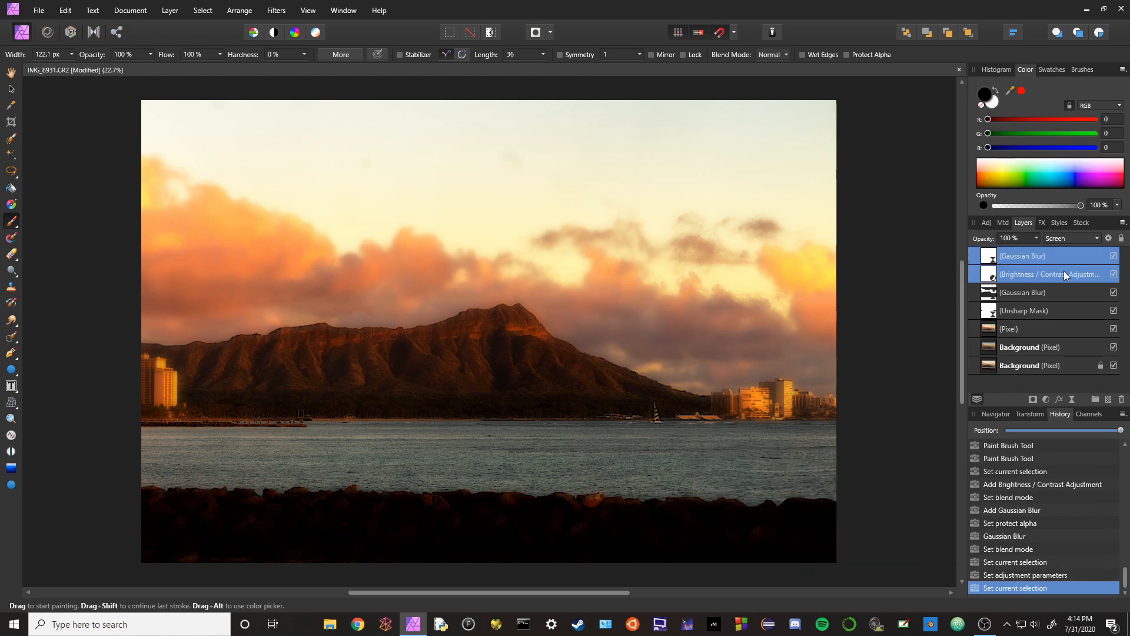
{"action": "key", "text": "ctrl+g"}
{"action": "double_click", "coordinate": [1025, 257]}
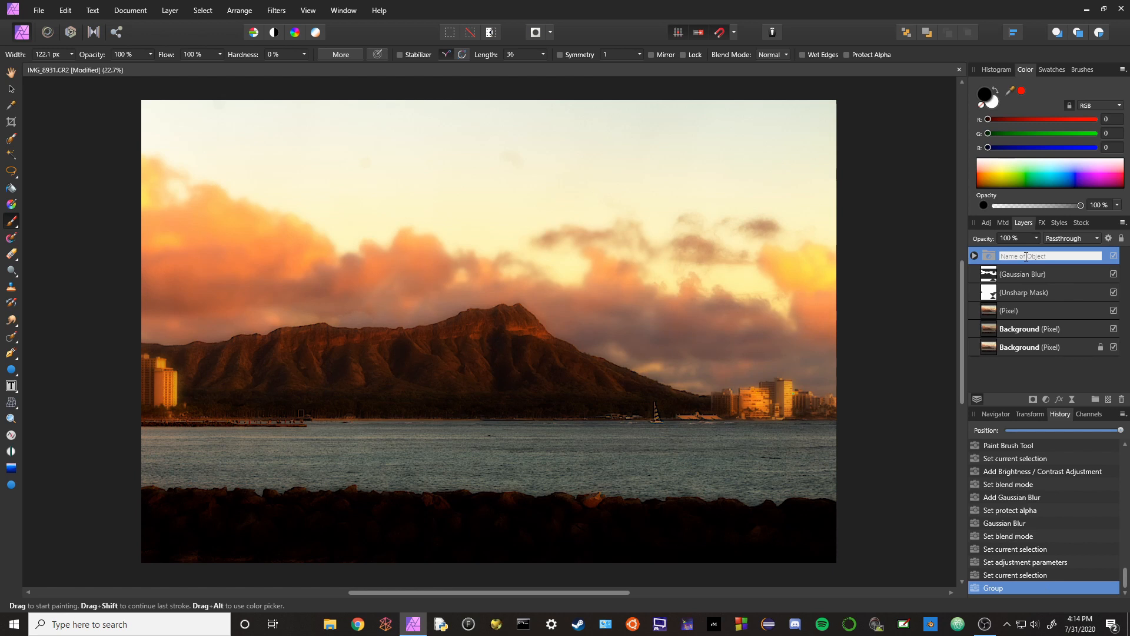
{"action": "type", "text": "Orton"}
{"action": "key", "text": "Return"}
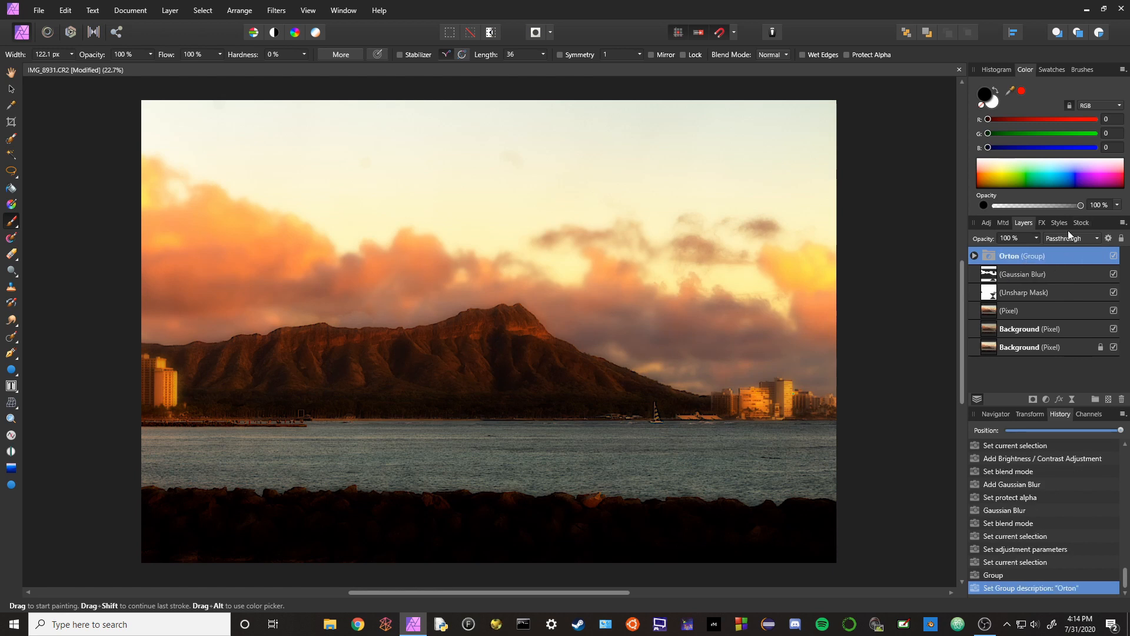
- Set the Orton group's opacity to 66% and compare the photo with the group hidden and shown
{"action": "left_click", "coordinate": [1036, 238]}
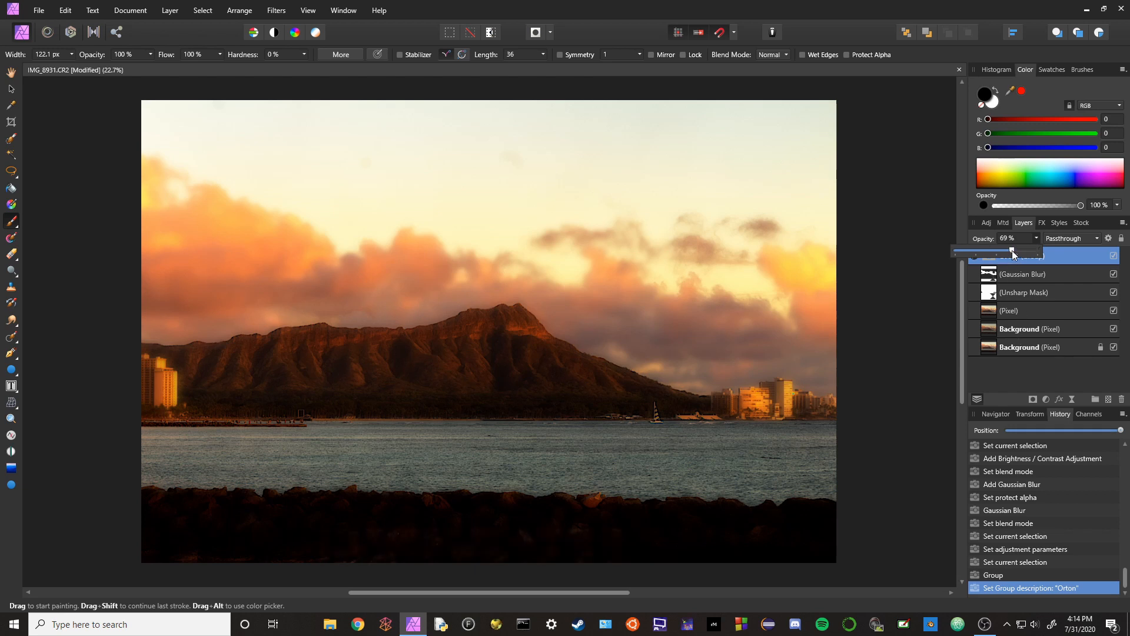
{"action": "mouse_move", "coordinate": [1001, 250]}
{"action": "left_mouse_down"}
{"action": "mouse_move", "coordinate": [955, 252]}
{"action": "mouse_move", "coordinate": [993, 255]}
{"action": "left_mouse_up"}
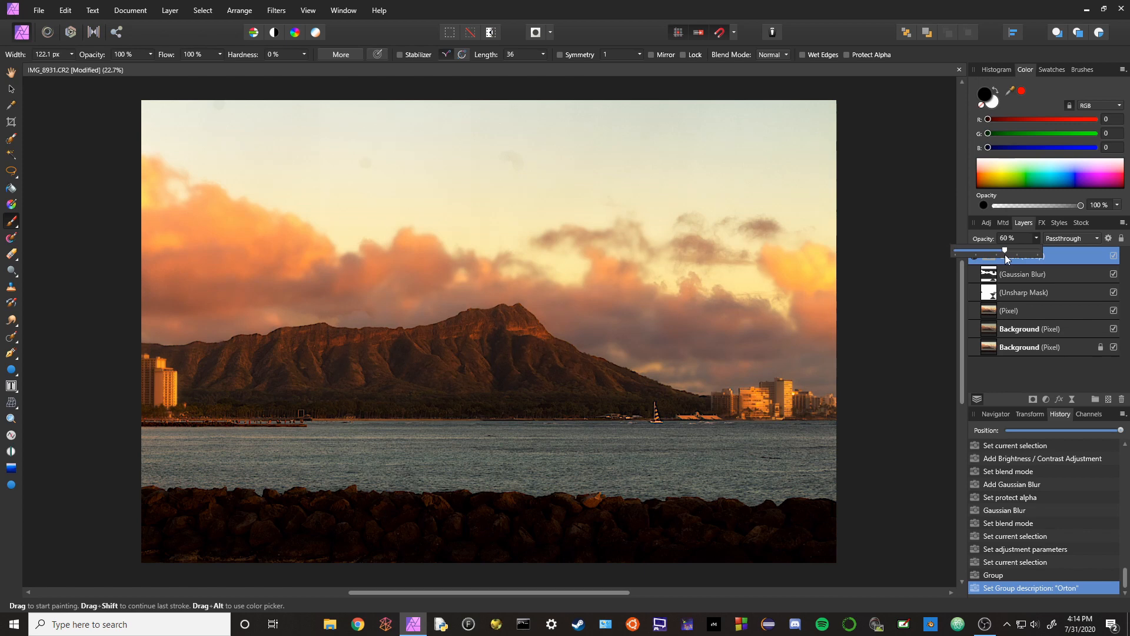
{"action": "left_click_drag", "start_coordinate": [1006, 258], "coordinate": [1025, 257]}
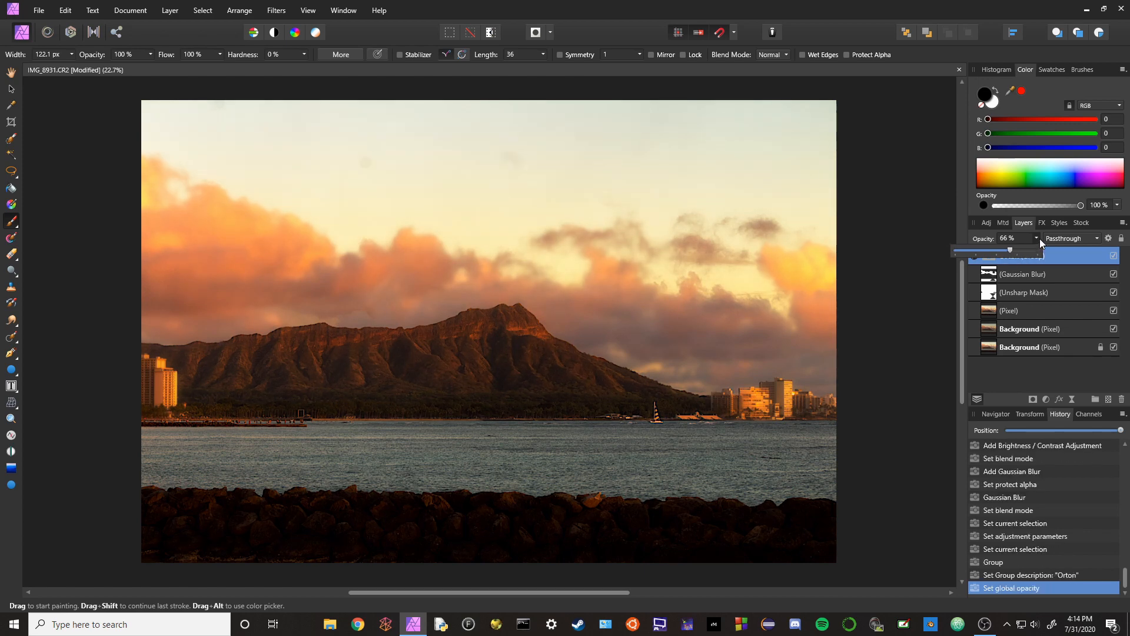
{"action": "left_click", "coordinate": [1116, 254]}
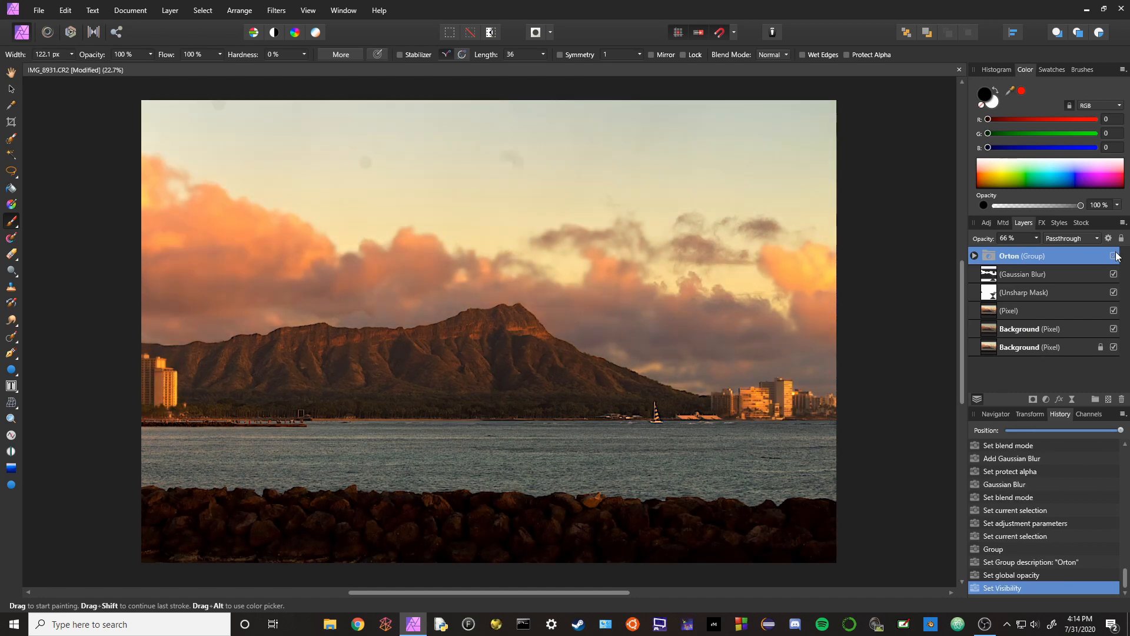
{"action": "left_click", "coordinate": [1115, 256]}
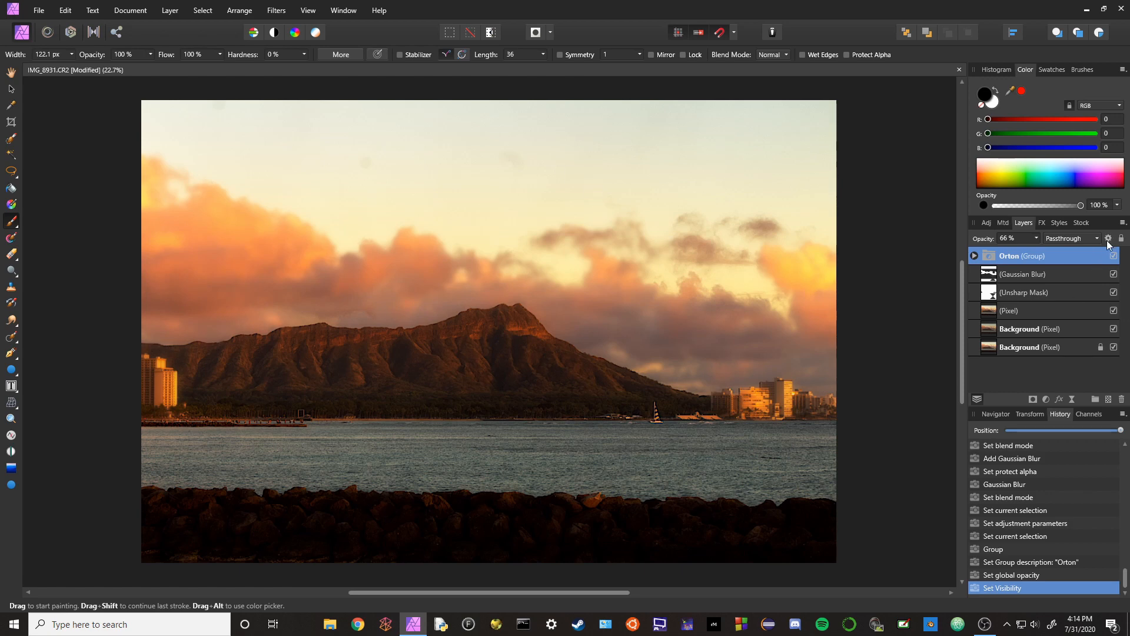
- In the Orton group's blend options, lower the source layer range's dark end to 74.9% output at 0% input
{"action": "left_click", "coordinate": [1108, 239]}
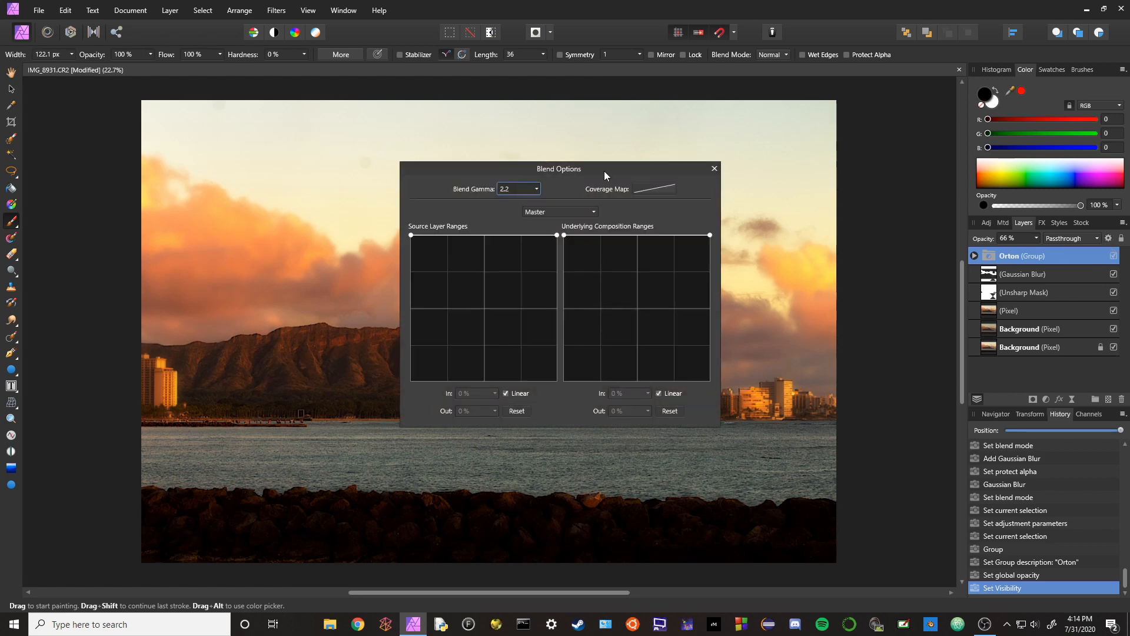
{"action": "left_click_drag", "start_coordinate": [604, 170], "coordinate": [741, 73]}
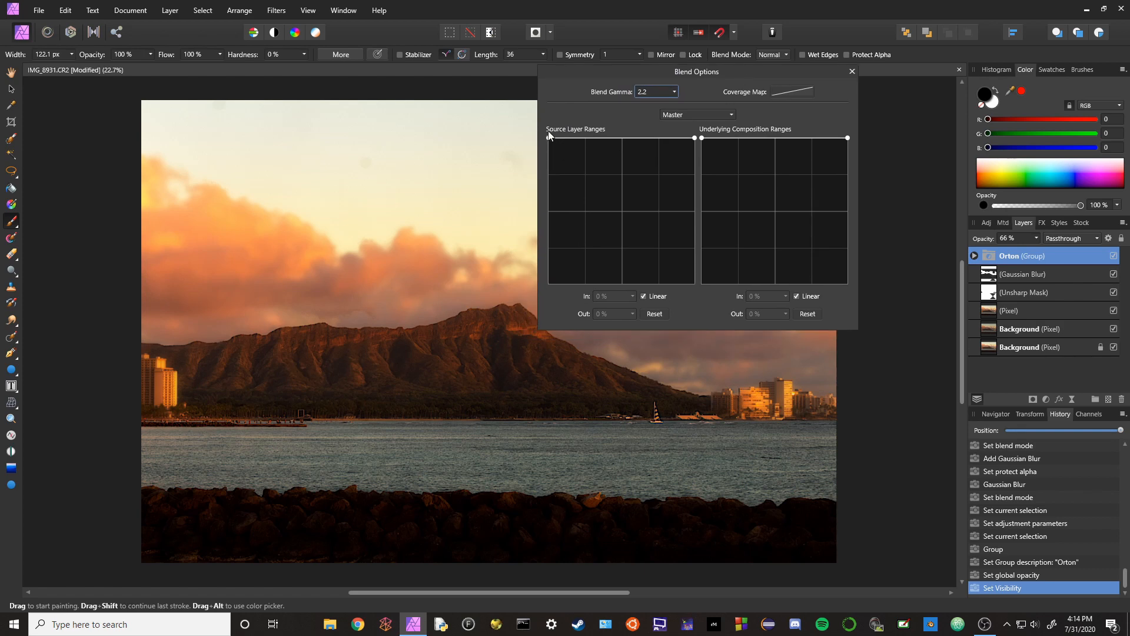
{"action": "left_click_drag", "start_coordinate": [549, 135], "coordinate": [524, 174]}
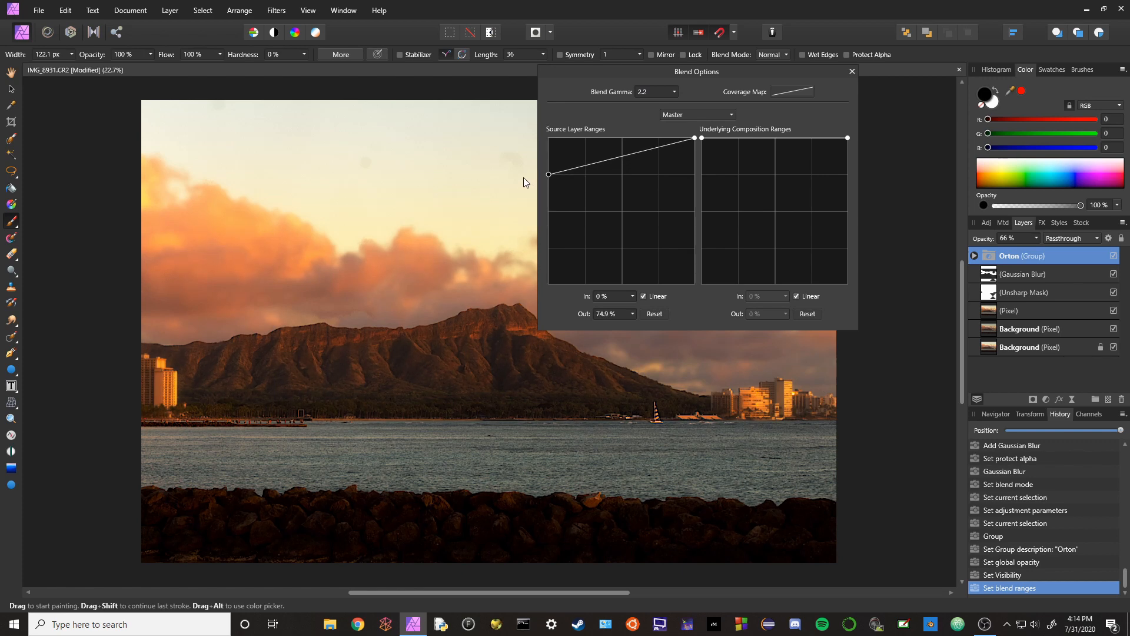
{"action": "left_click", "coordinate": [851, 72]}
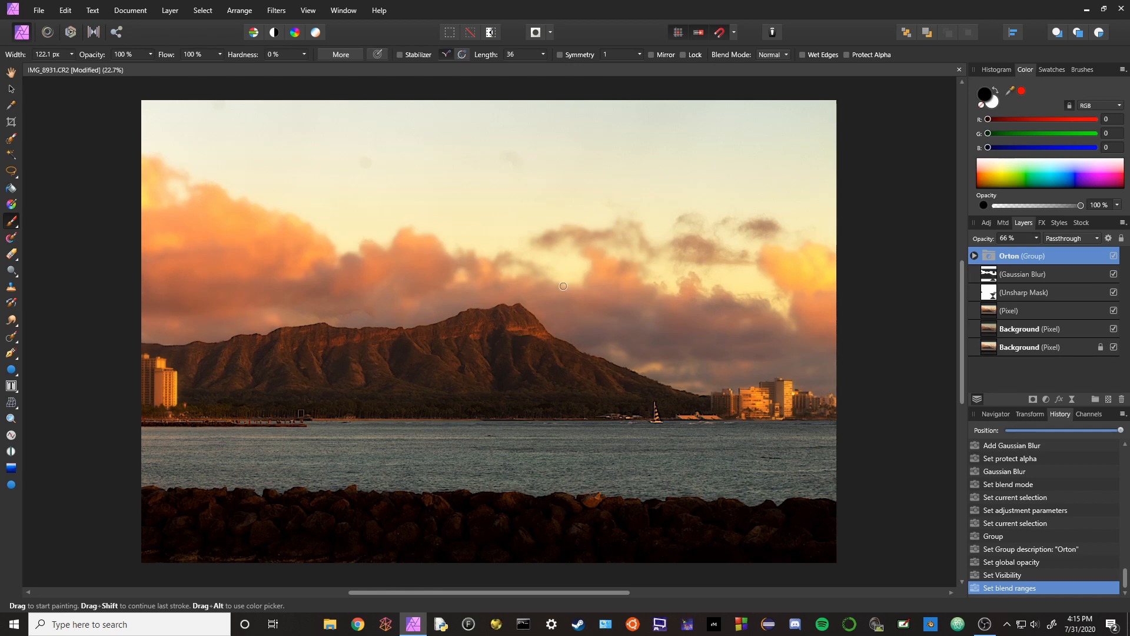
{"action": "scroll", "coordinate": [495, 328], "scroll_direction": "up", "scroll_amount": 5}
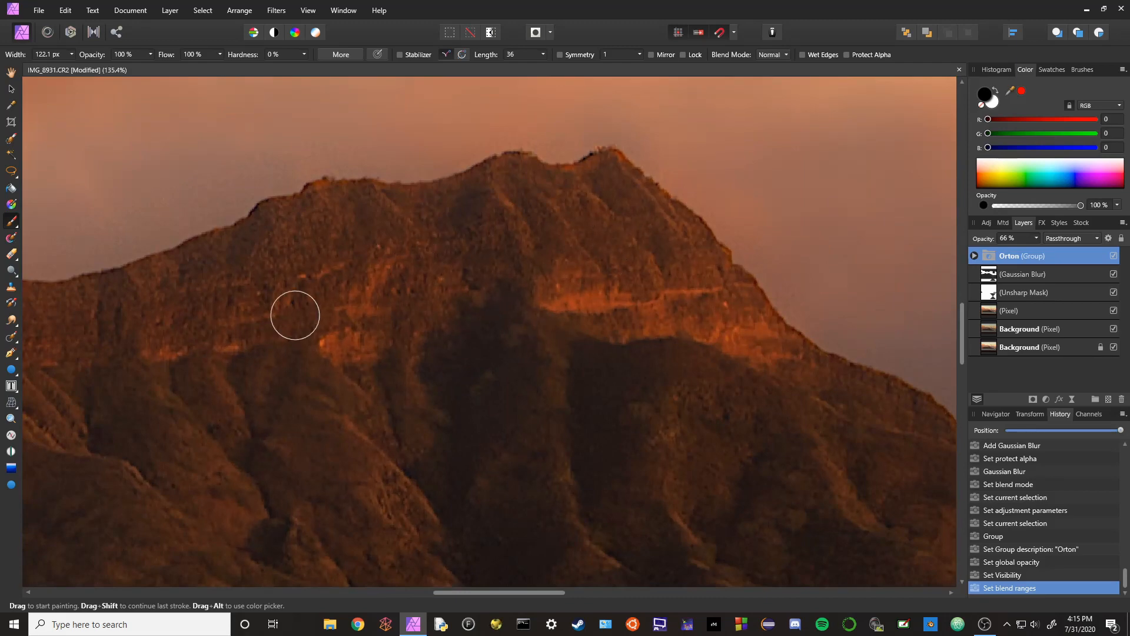
{"action": "scroll", "coordinate": [505, 276], "scroll_direction": "down", "scroll_amount": 3}
{"action": "scroll", "coordinate": [505, 276], "scroll_direction": "down", "scroll_amount": 2}
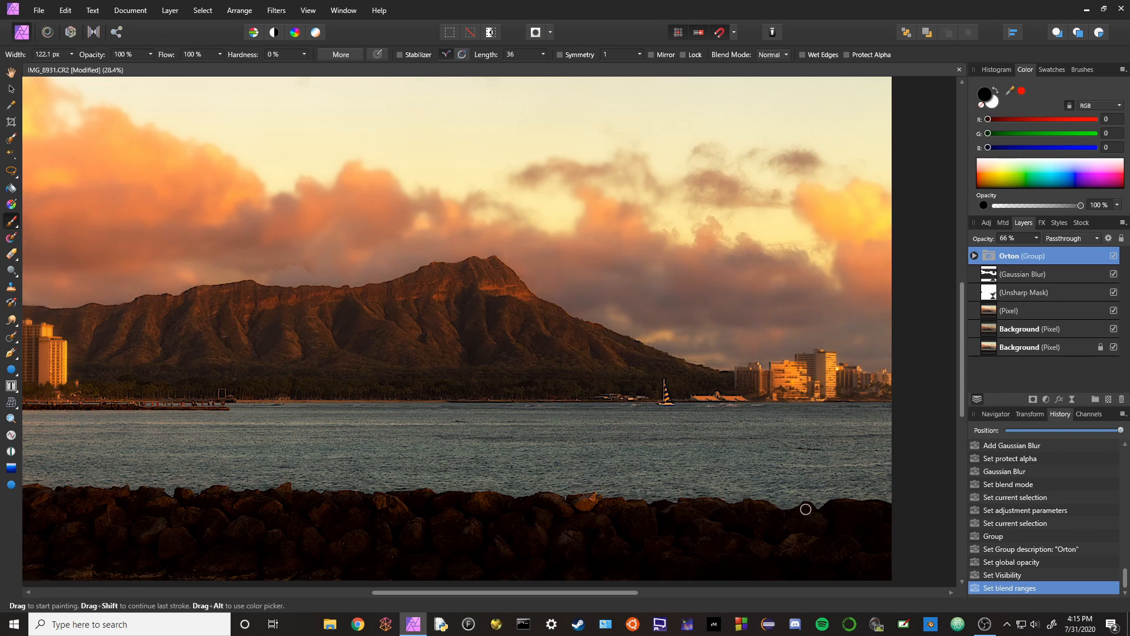
{"action": "scroll", "coordinate": [580, 456], "scroll_direction": "down", "scroll_amount": 1}
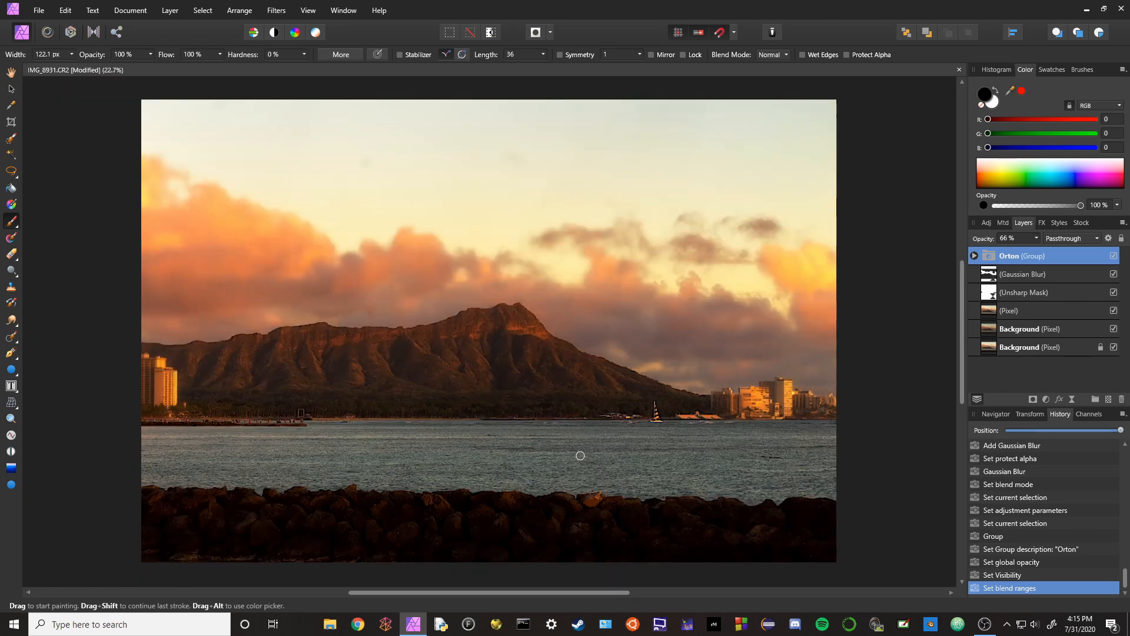